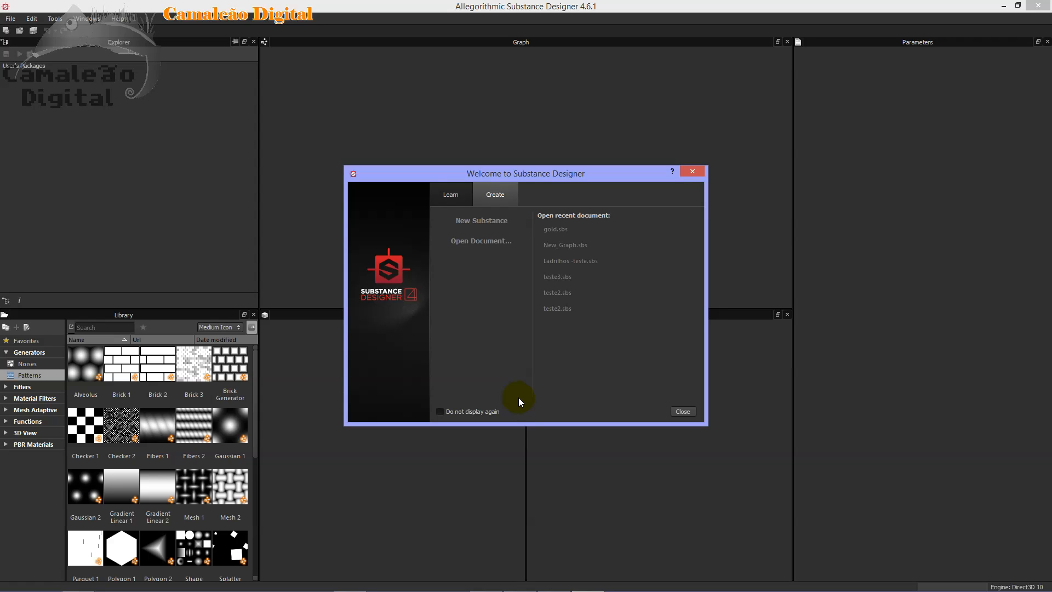
- Start a new substance with the graph name Ladrilhos and the Physically Based (metallic/roughness) template
left_click(496, 220)
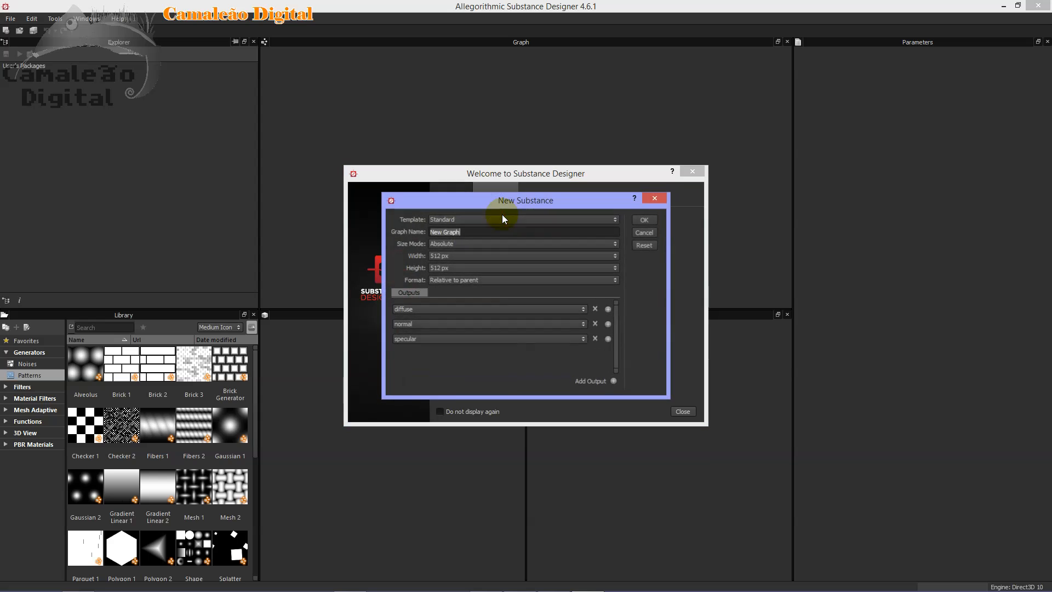
left_click_drag(502, 233, 423, 233)
key("BackSpace")
type("Ladrilhos")
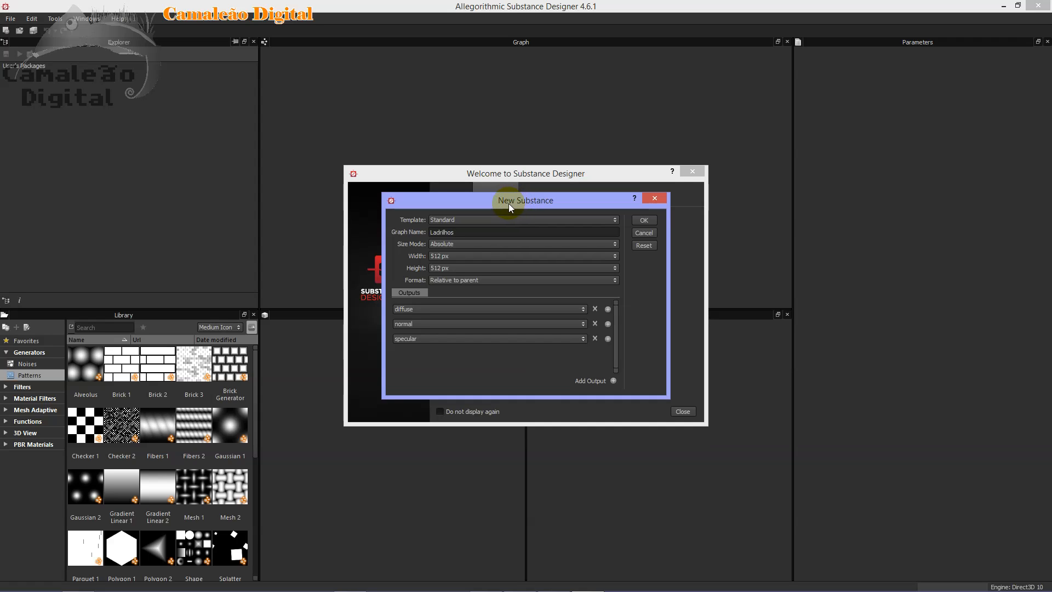
left_click_drag(510, 204, 514, 171)
left_click(520, 187)
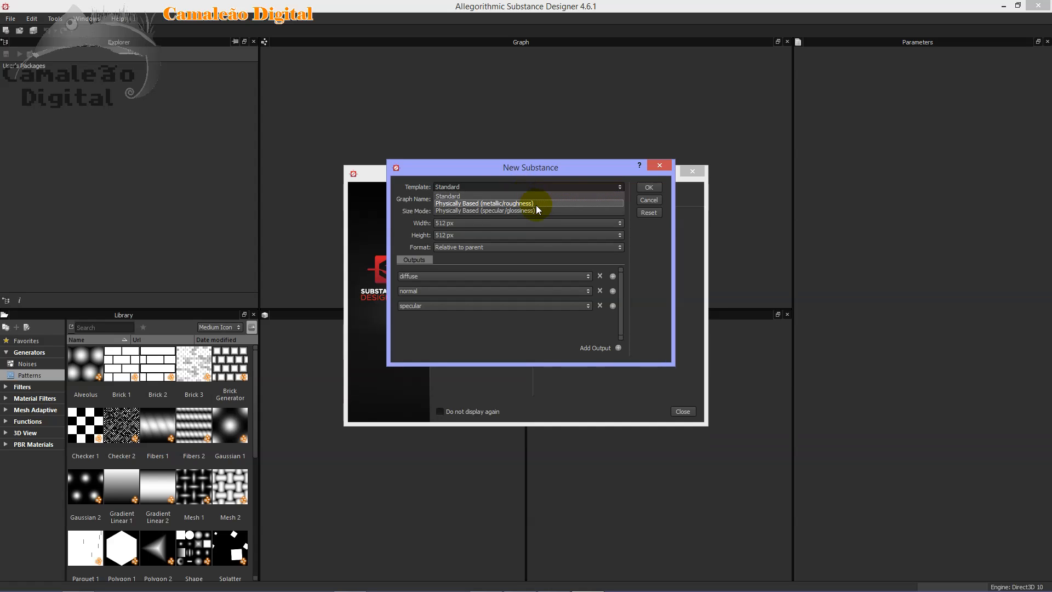
left_click(536, 205)
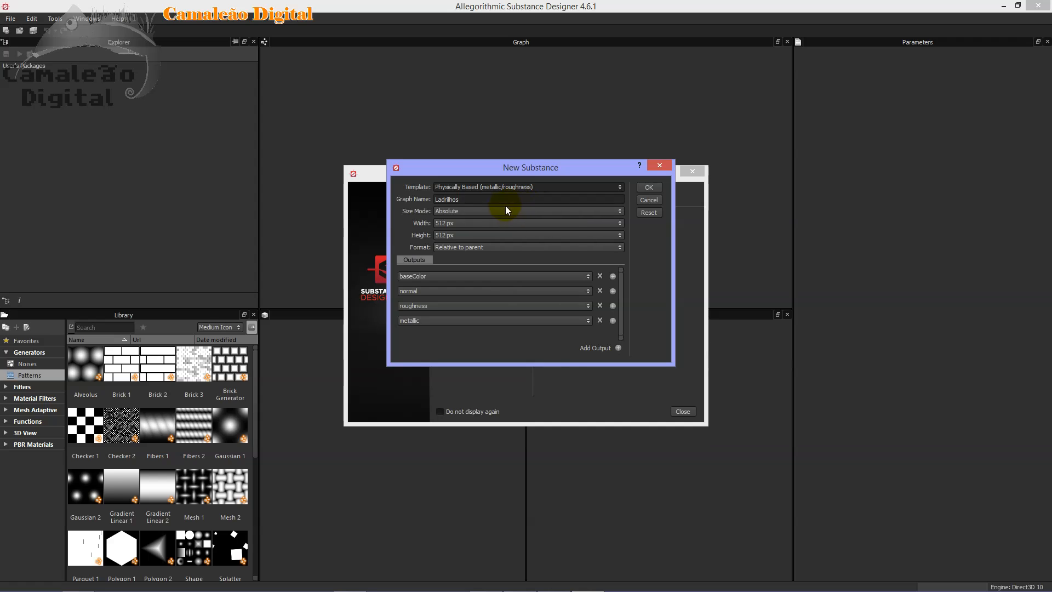
- Keep the size mode Absolute, set width and height to 1024 px, and create the graph
left_click(483, 210)
left_click(484, 216)
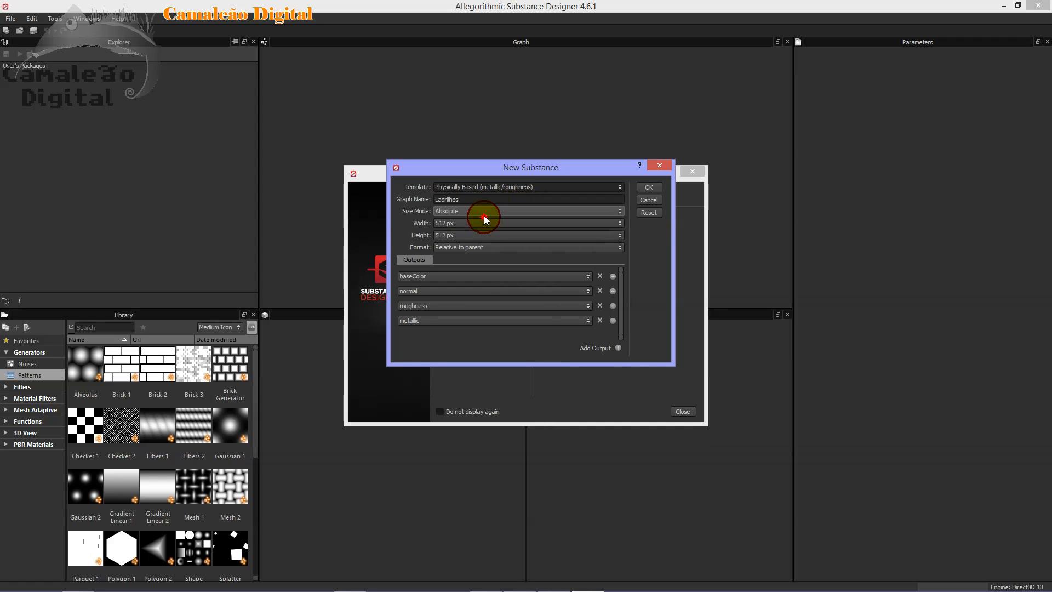
left_click(473, 222)
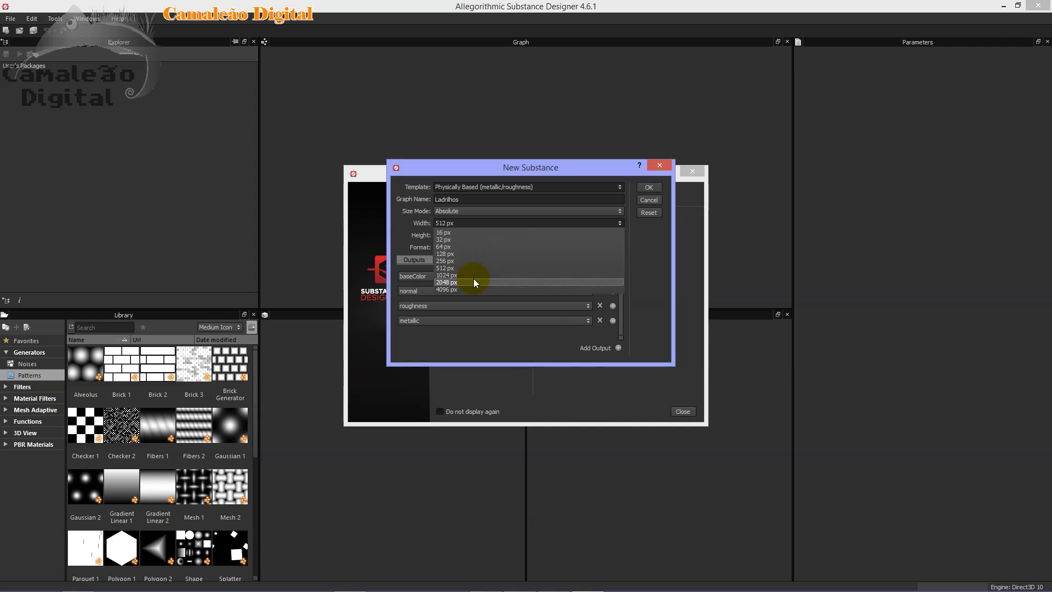
left_click(475, 276)
left_click(474, 236)
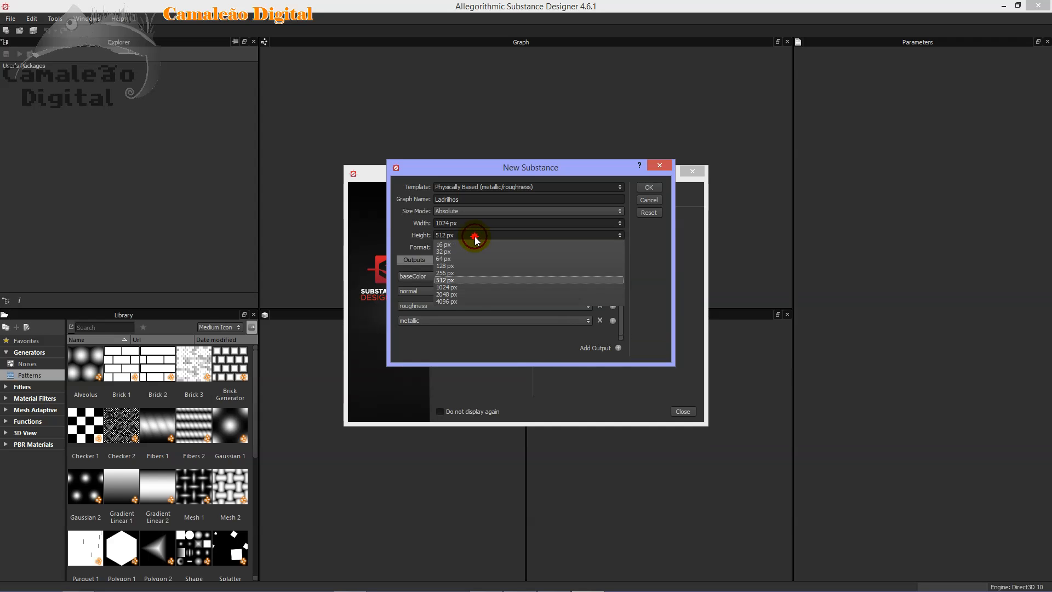
left_click(484, 288)
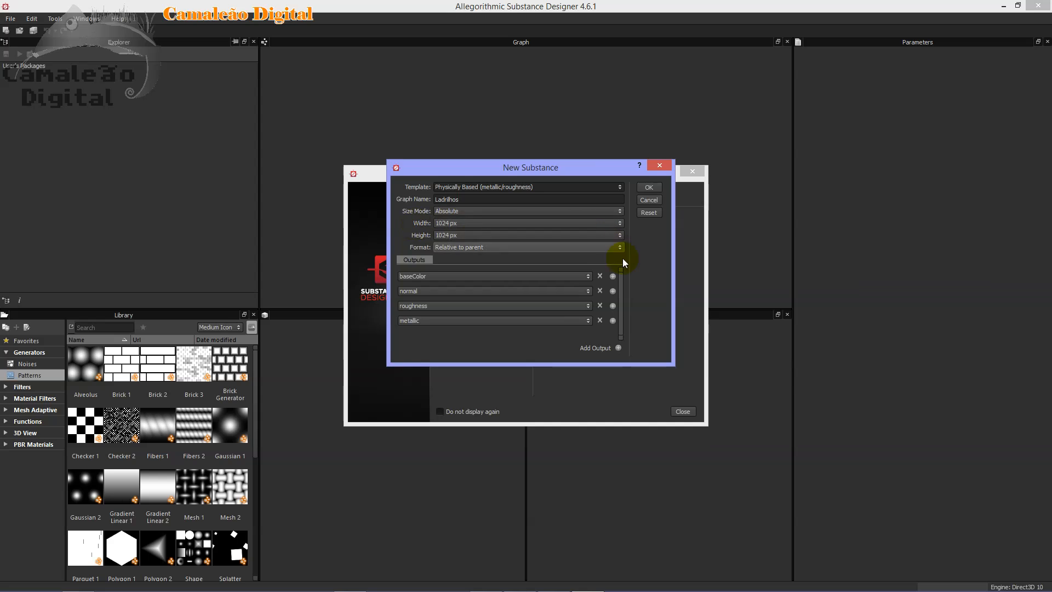
left_click(650, 188)
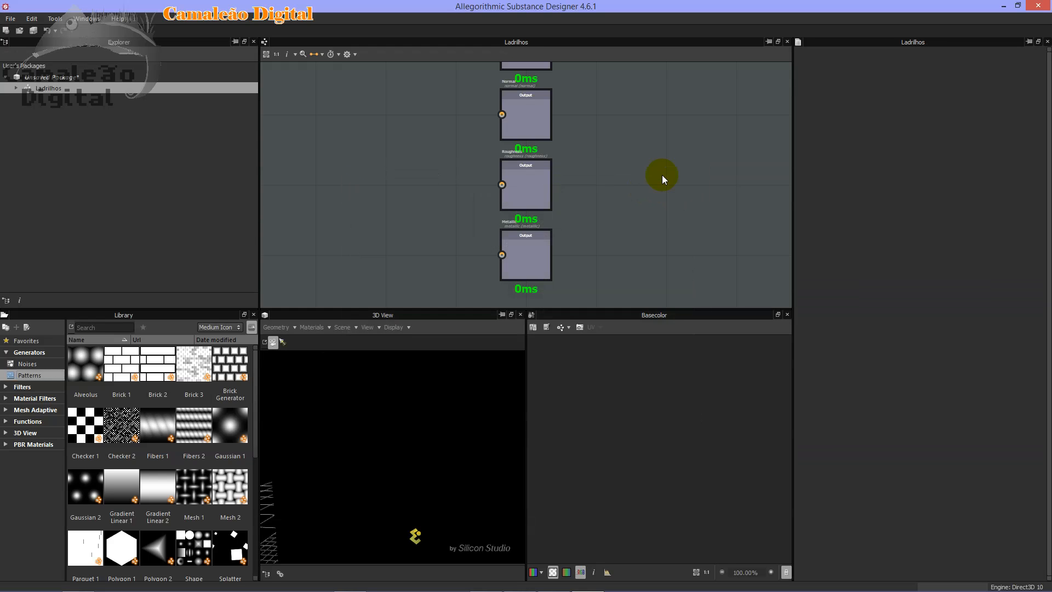
scroll(729, 175, "down", 2)
scroll(427, 193, "down", 1)
middle_click_drag(436, 195, 526, 175)
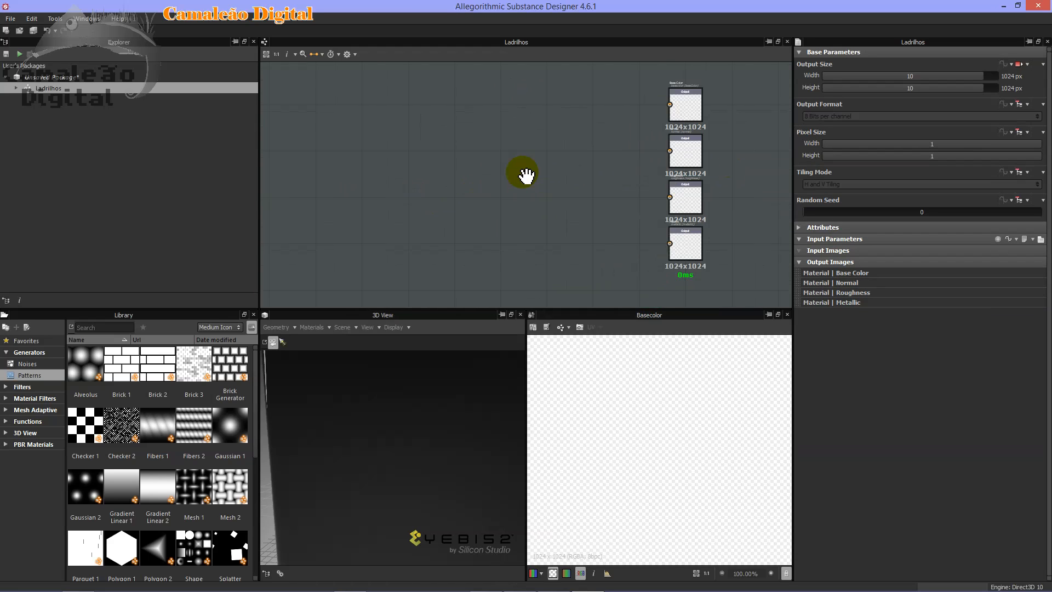
scroll(527, 174, "up", 1)
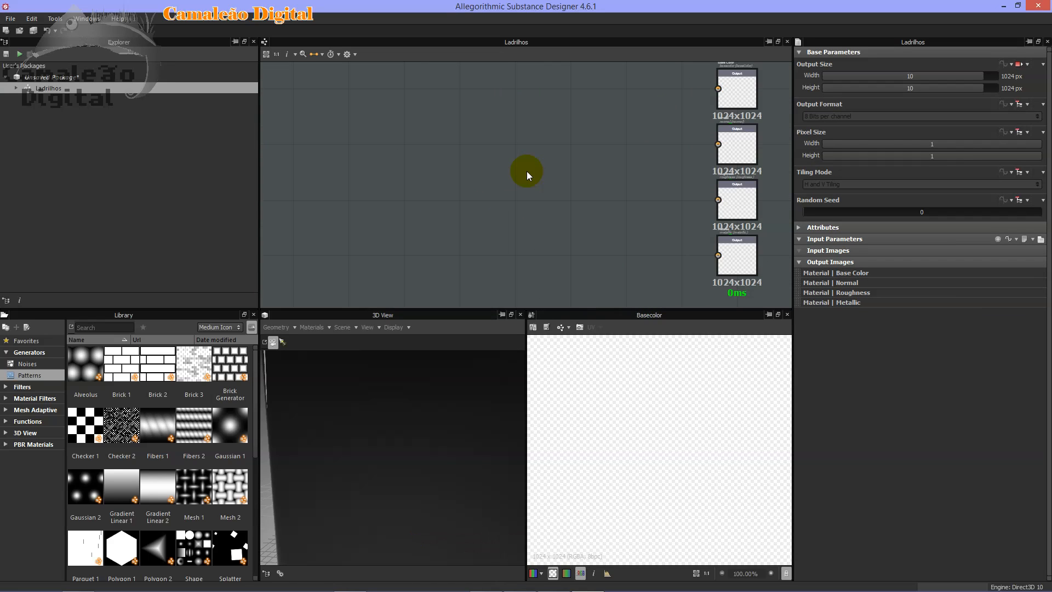
scroll(527, 174, "down", 2)
middle_click_drag(547, 171, 617, 186)
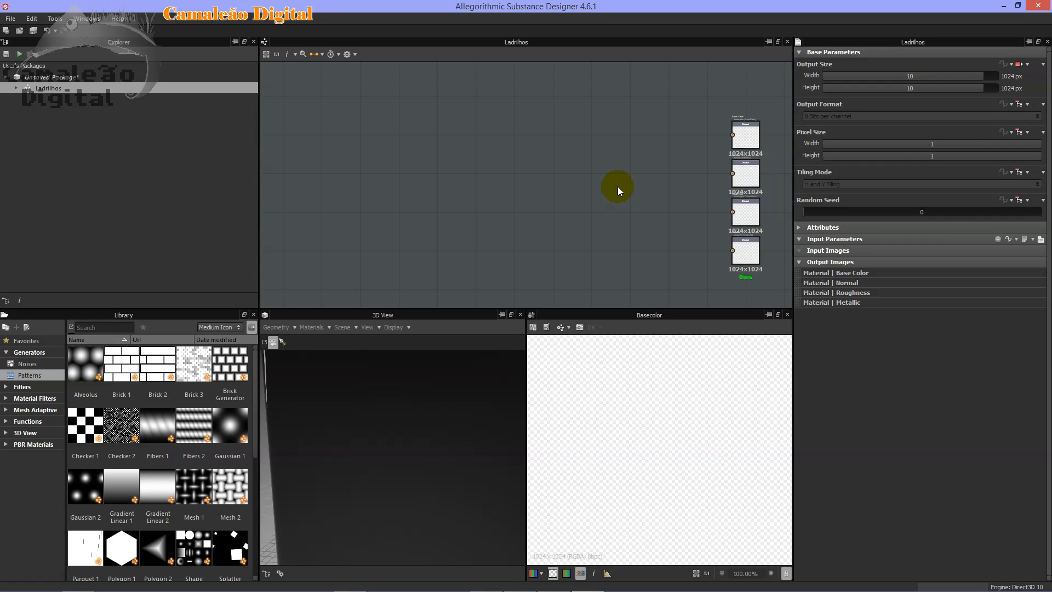
middle_click_drag(617, 183, 537, 165)
scroll(521, 127, "down", 1)
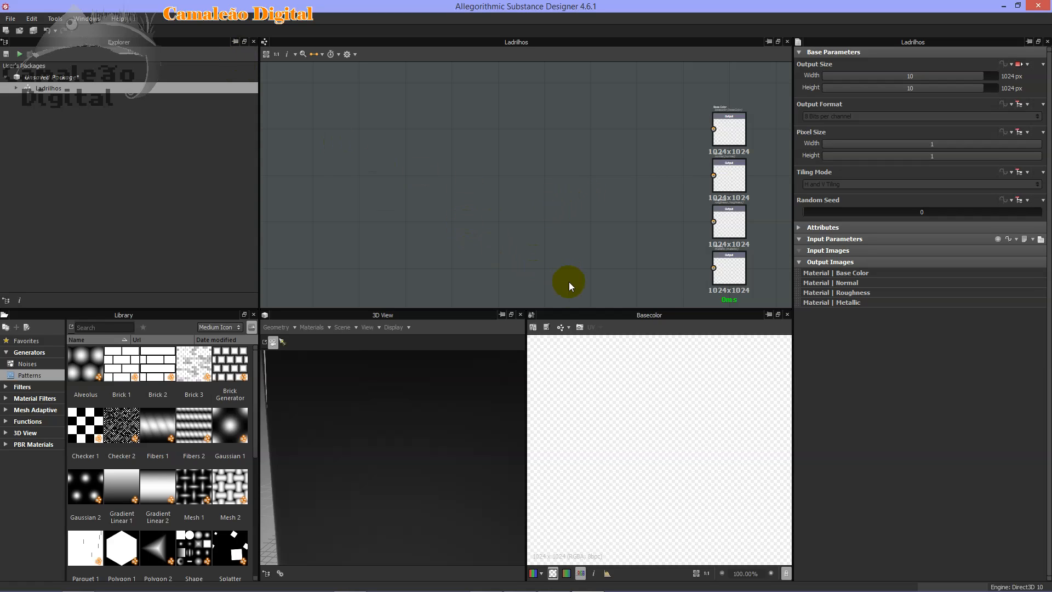
- Enlarge the graph and Explorer areas by shrinking the 3D view, 2D view and Library below them
left_click_drag(570, 308, 548, 399)
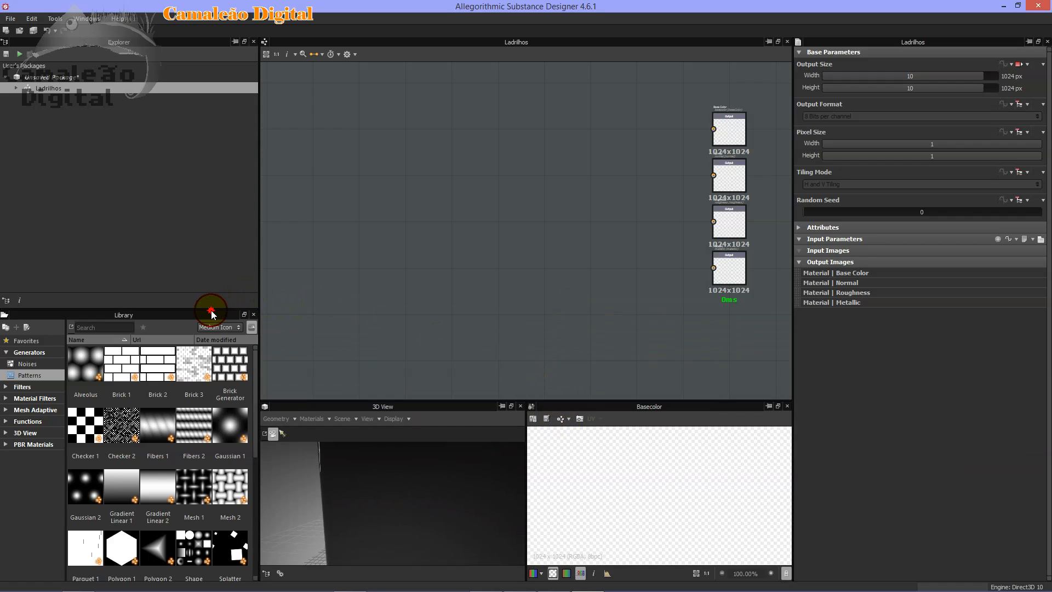
left_click_drag(213, 308, 229, 398)
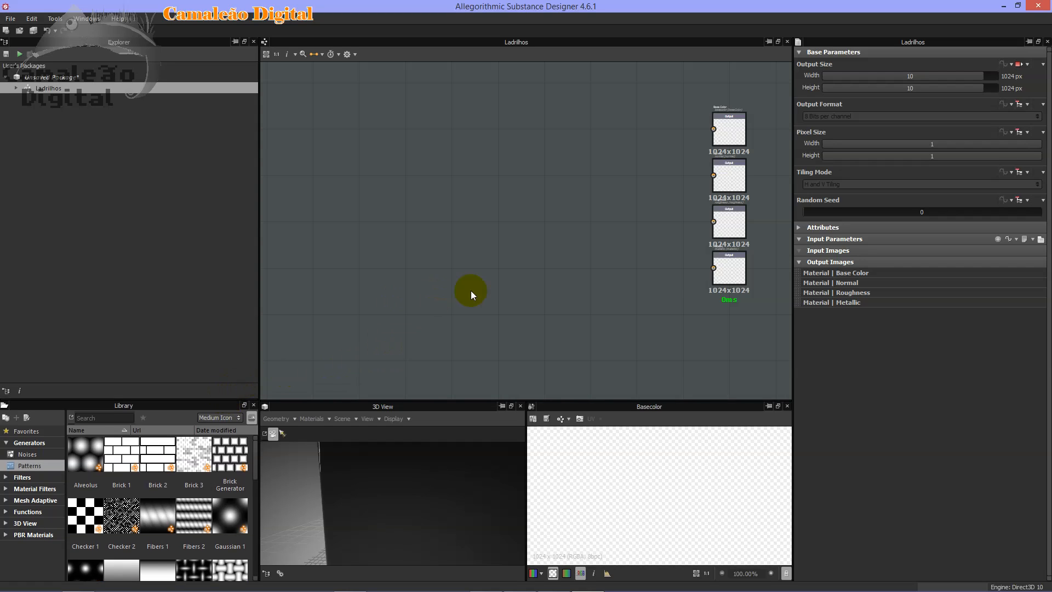
middle_click_drag(489, 283, 520, 282)
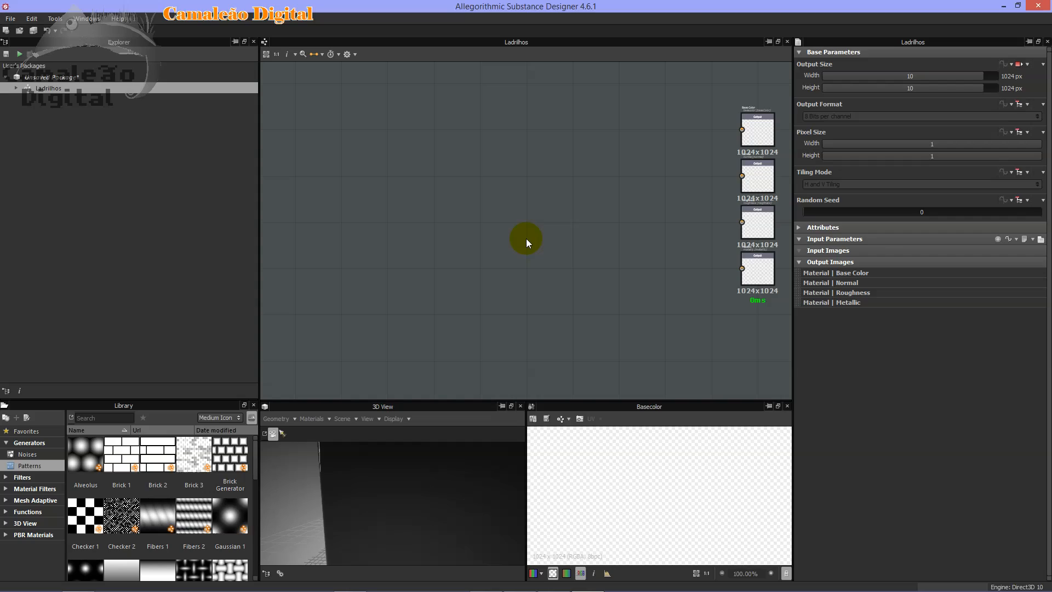
- Switch to Chrome and browse the pisos and Ladrilhos image results for floor and tile references
key("alt+Tab")
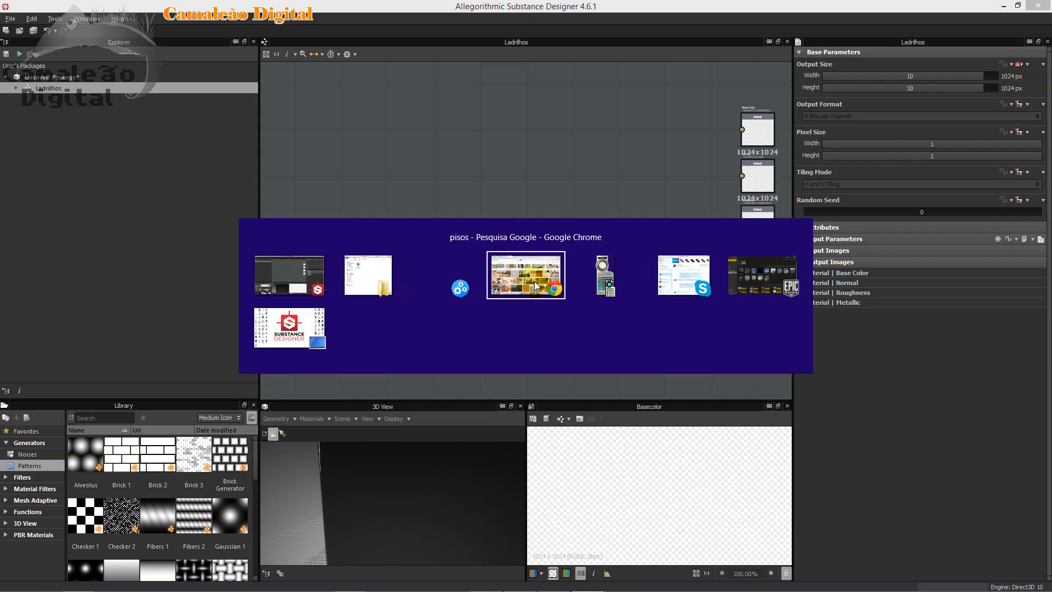
left_click(509, 268)
scroll(685, 225, "down", 4)
scroll(591, 230, "up", 4)
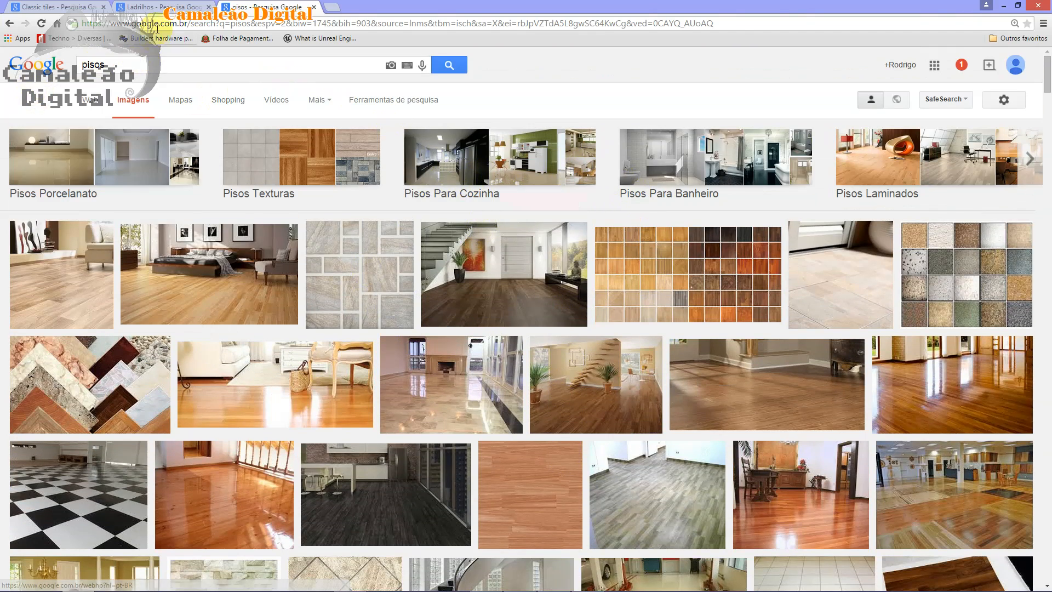
left_click(145, 7)
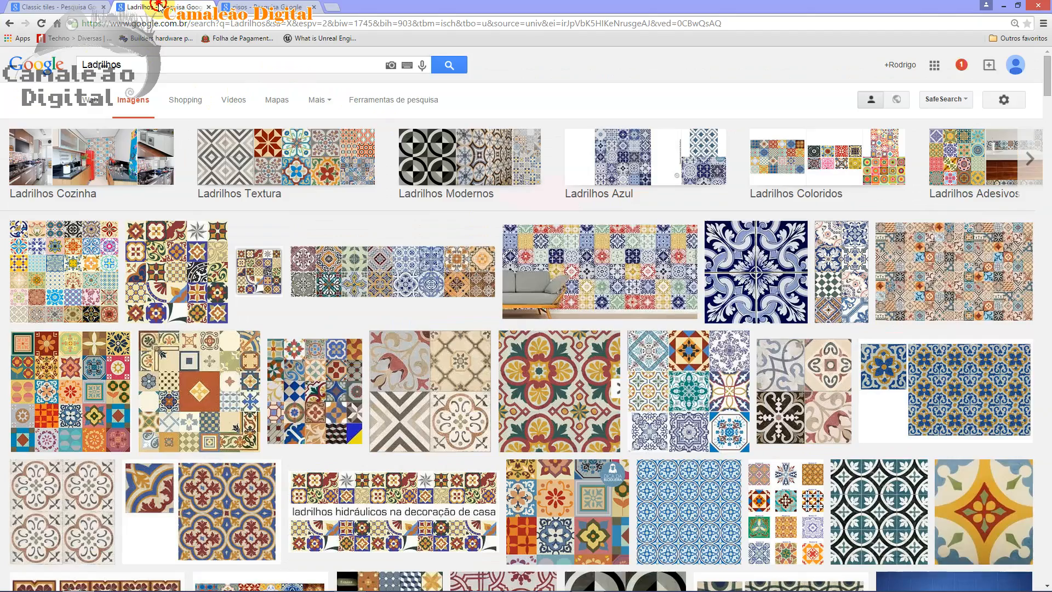
left_click(277, 7)
scroll(412, 351, "down", 4)
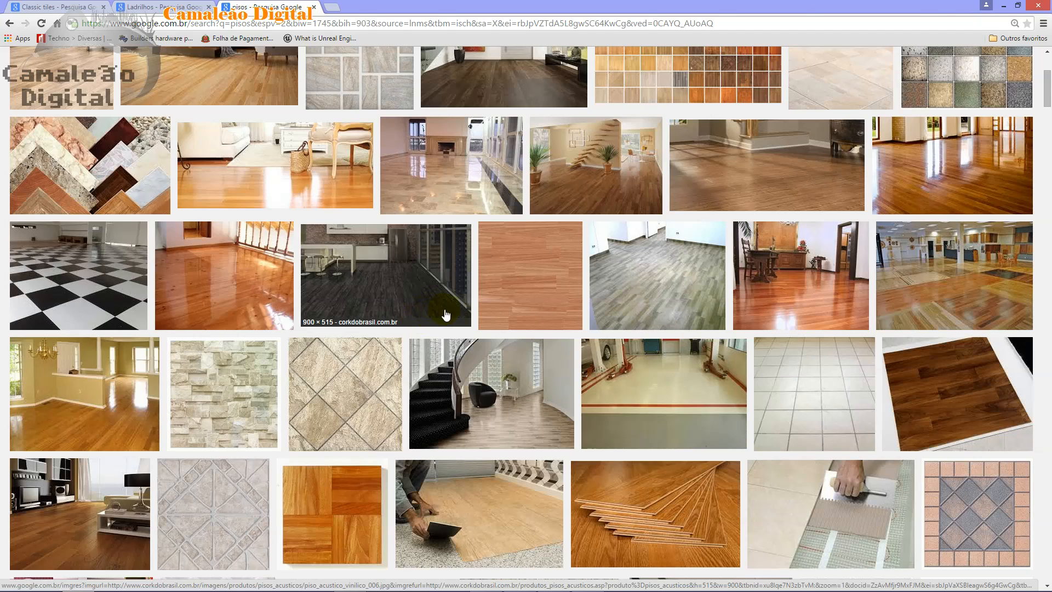
scroll(447, 316, "up", 3)
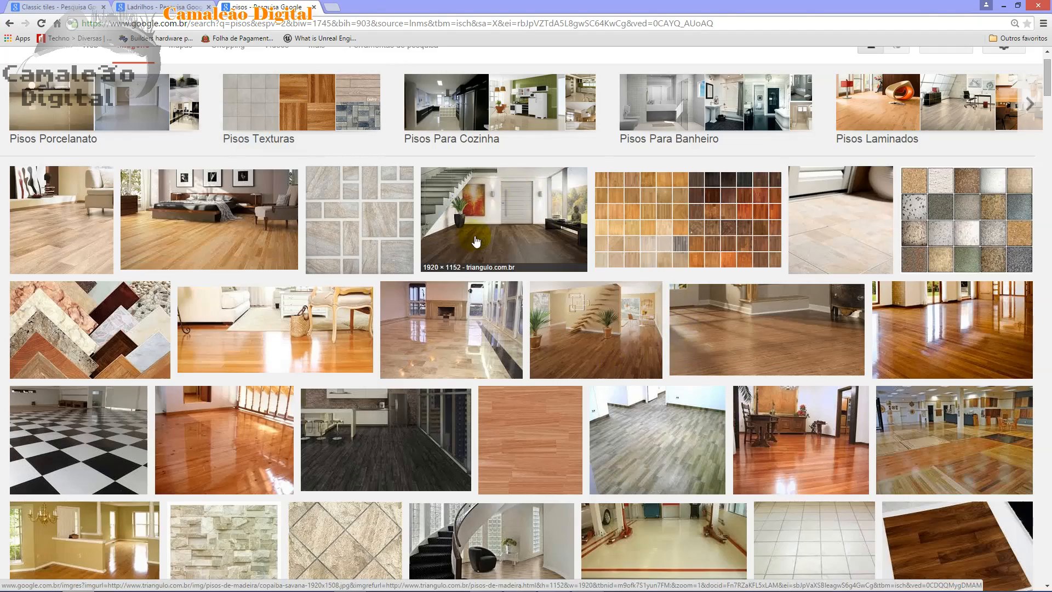
left_click(154, 8)
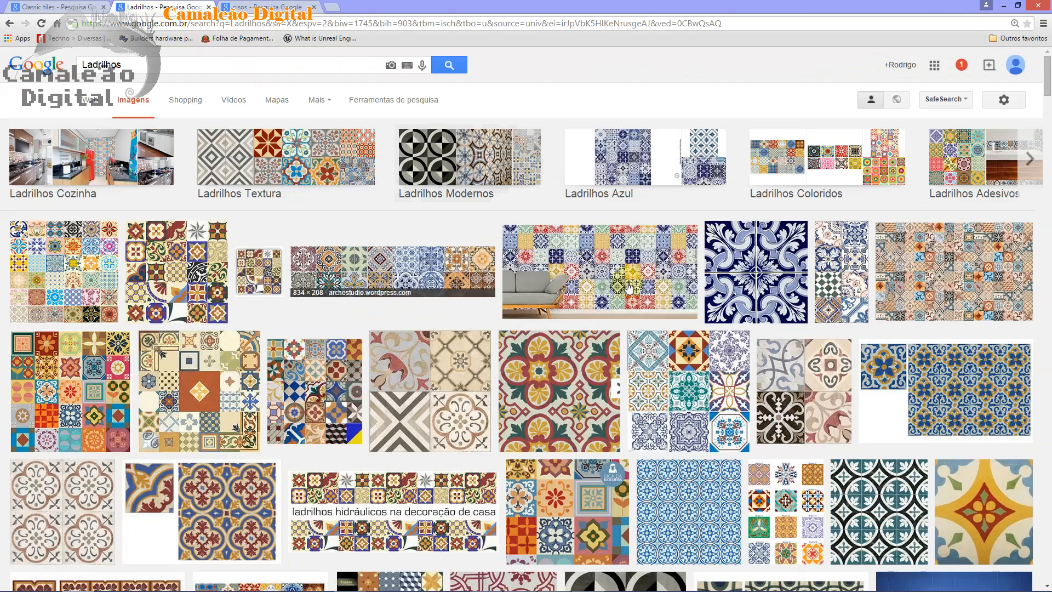
scroll(733, 448, "down", 3)
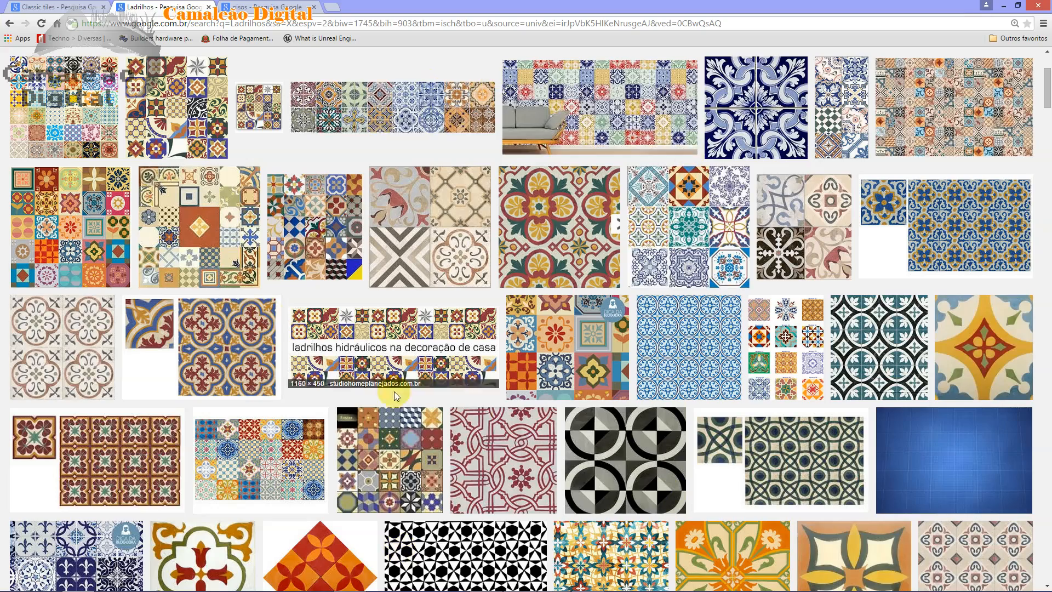
- Enlarge the Kaneva Pattern classic floor tiles image in the Classic tiles results, then return to Substance Designer
left_click(69, 7)
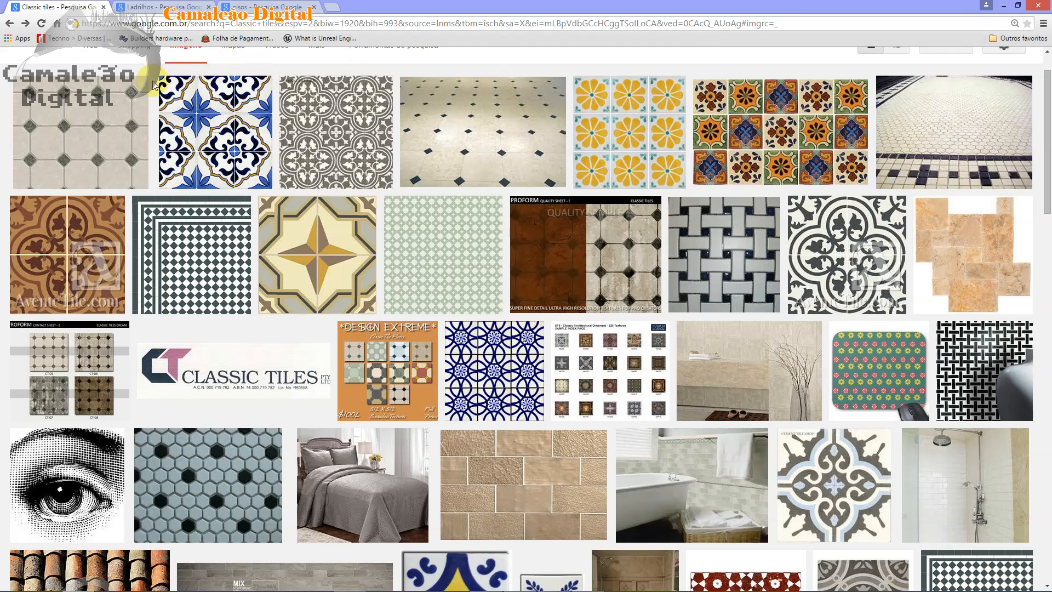
left_click(106, 110)
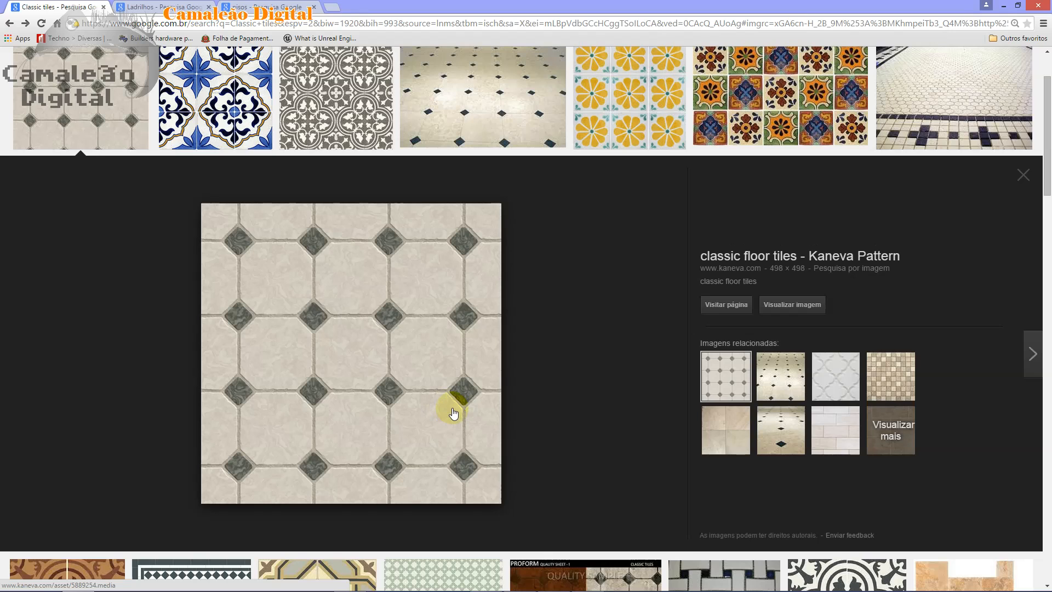
key("alt+Tab")
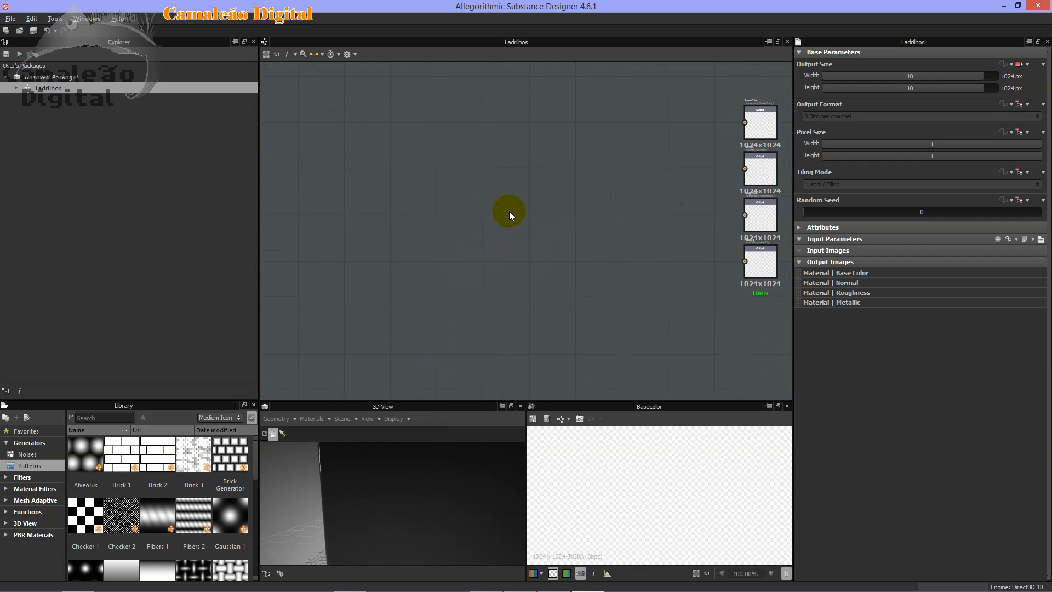
- Add a Shape node from the Library favorites to the empty graph area and display its preview and parameters
middle_click_drag(508, 211, 502, 300)
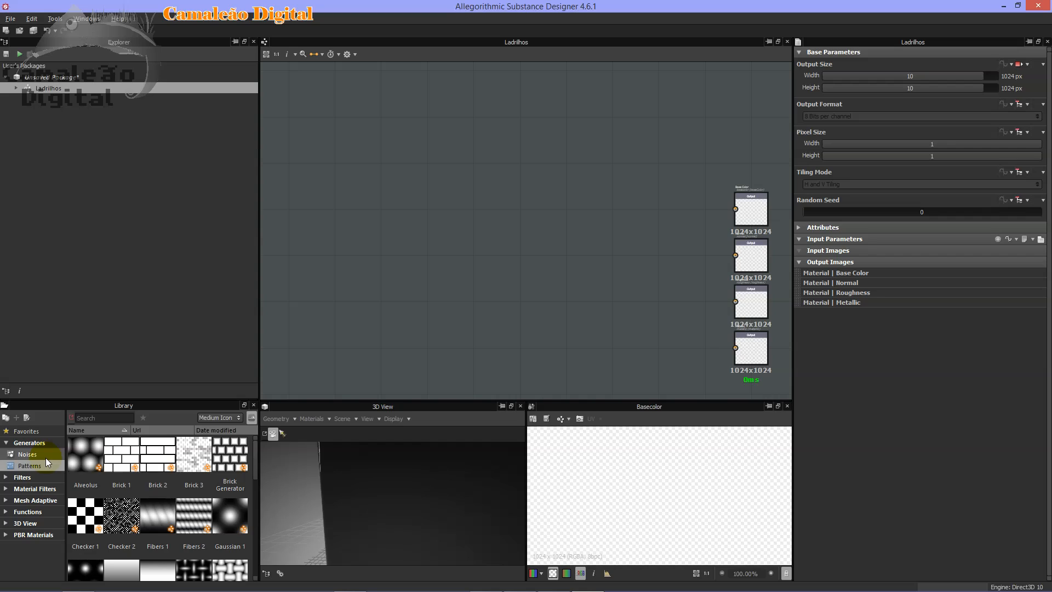
left_click(30, 432)
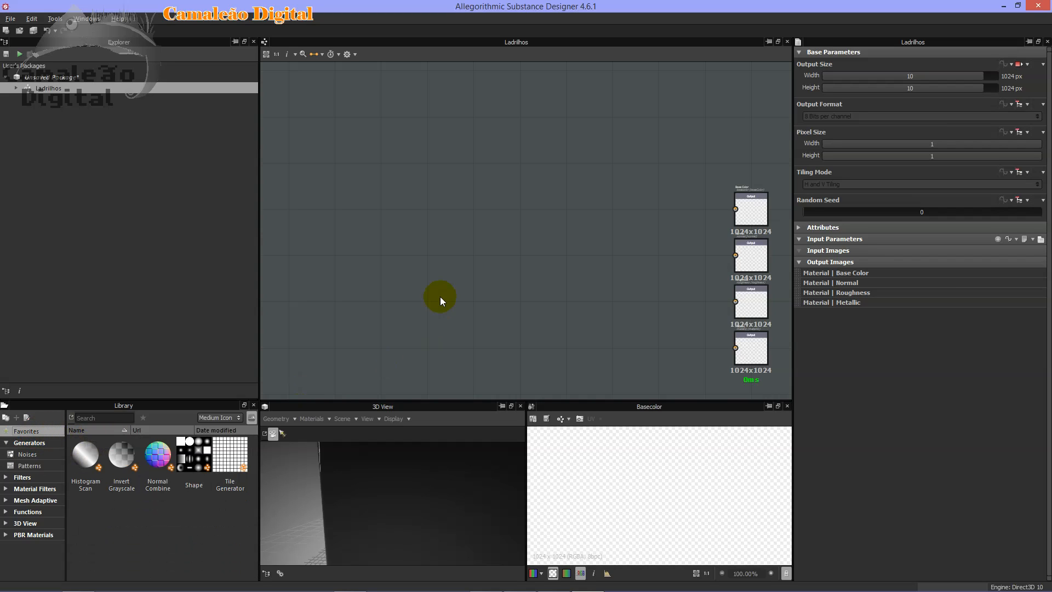
left_click(207, 467)
left_click_drag(199, 463, 362, 271)
scroll(493, 250, "up", 3)
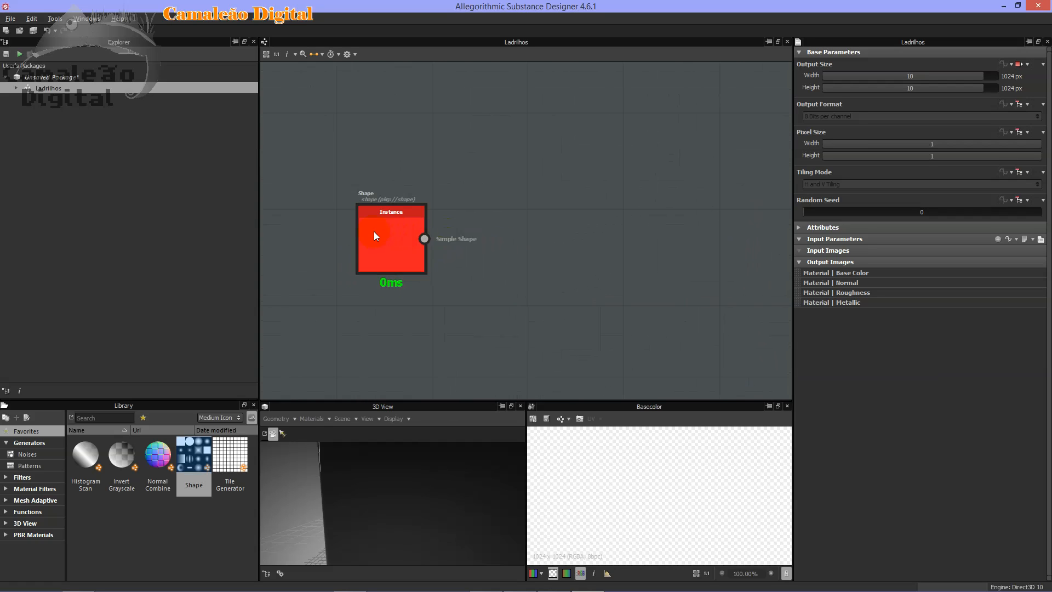
double_click(369, 246)
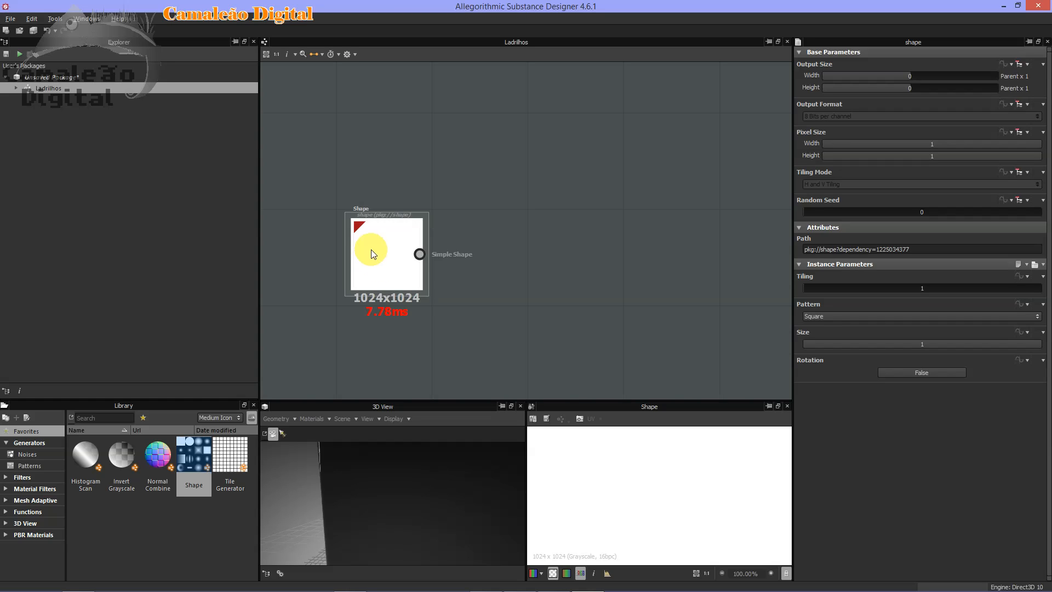
middle_click_drag(388, 266, 392, 289)
scroll(394, 287, "up", 1)
- Switch to Chrome to examine the classic floor tiles reference again, then return to Substance Designer
mouse_move(311, 586)
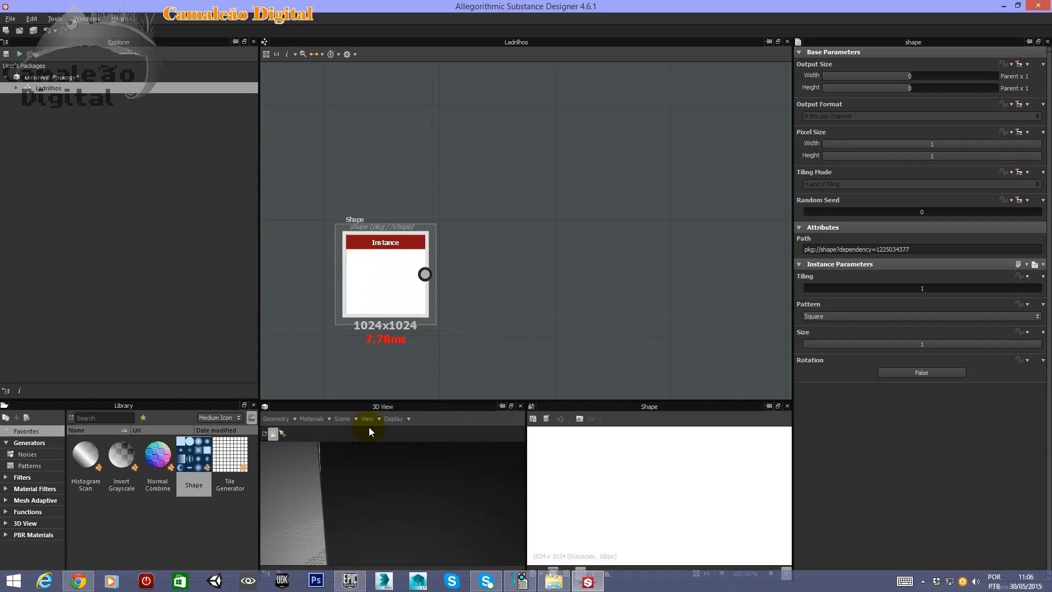
key("alt+Tab")
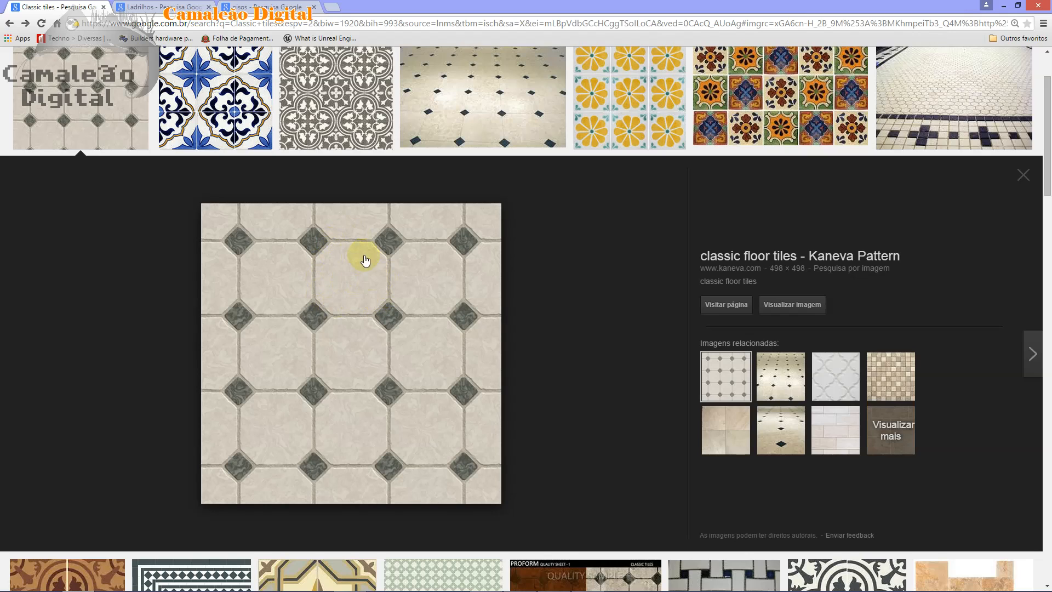
key("alt+Tab")
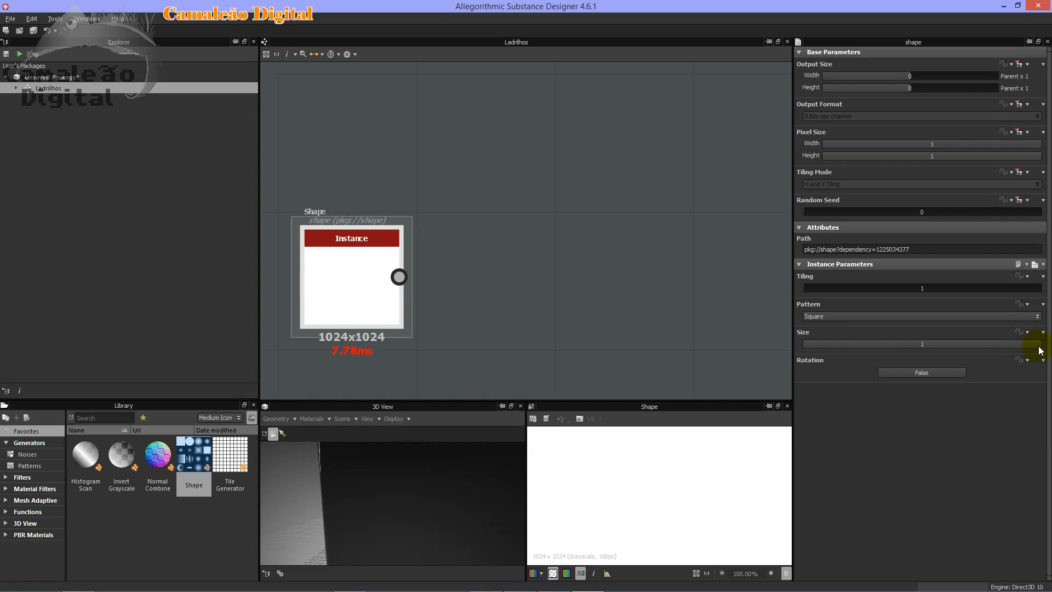
- Set the Shape node's size to 0.96 and check the square in the 2D preview
left_click_drag(1040, 351, 1031, 344)
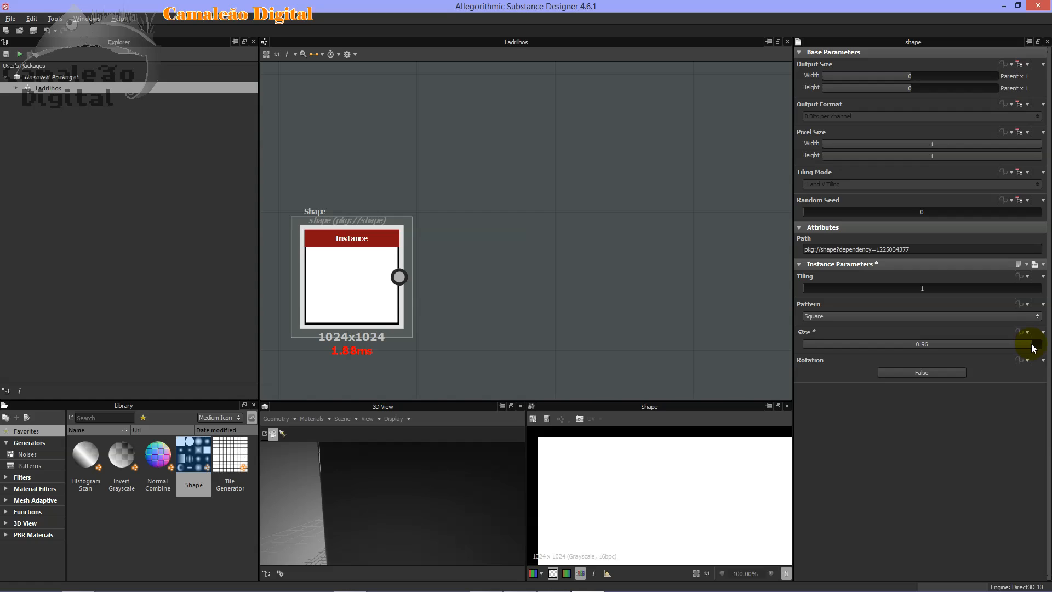
middle_click_drag(550, 282, 528, 192)
scroll(635, 488, "down", 5)
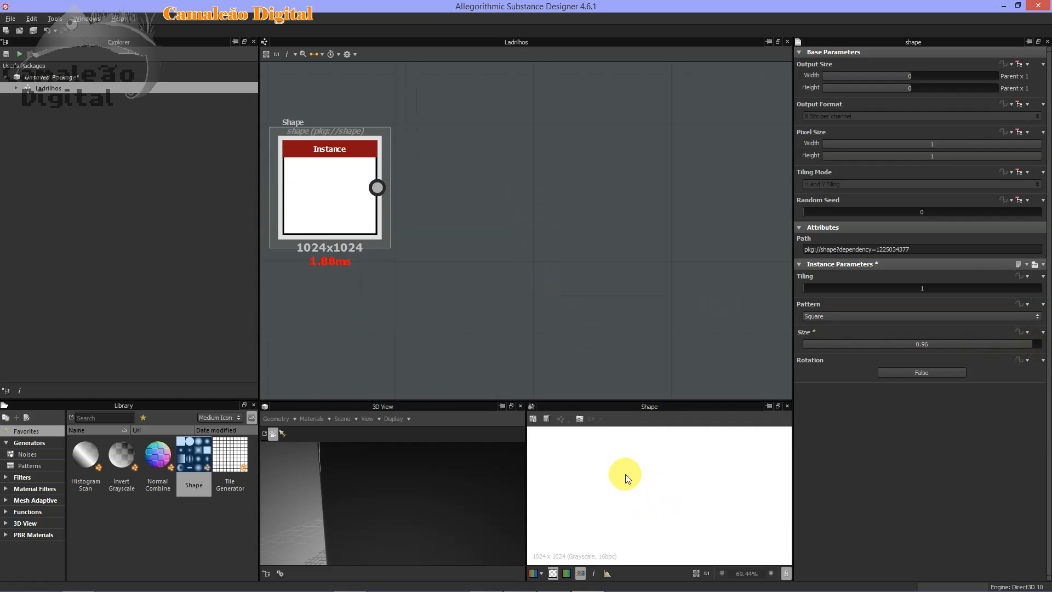
- Compare the square in the 2D preview with the floor tiles reference in Chrome, then return to Substance Designer
scroll(644, 497, "up", 1)
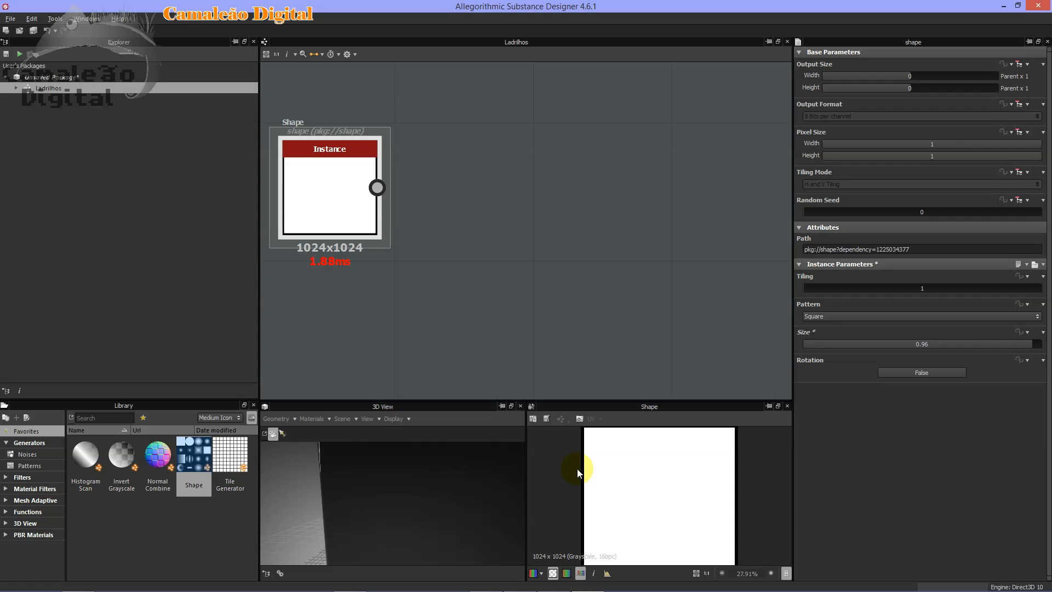
scroll(667, 470, "up", 2)
scroll(673, 475, "down", 3)
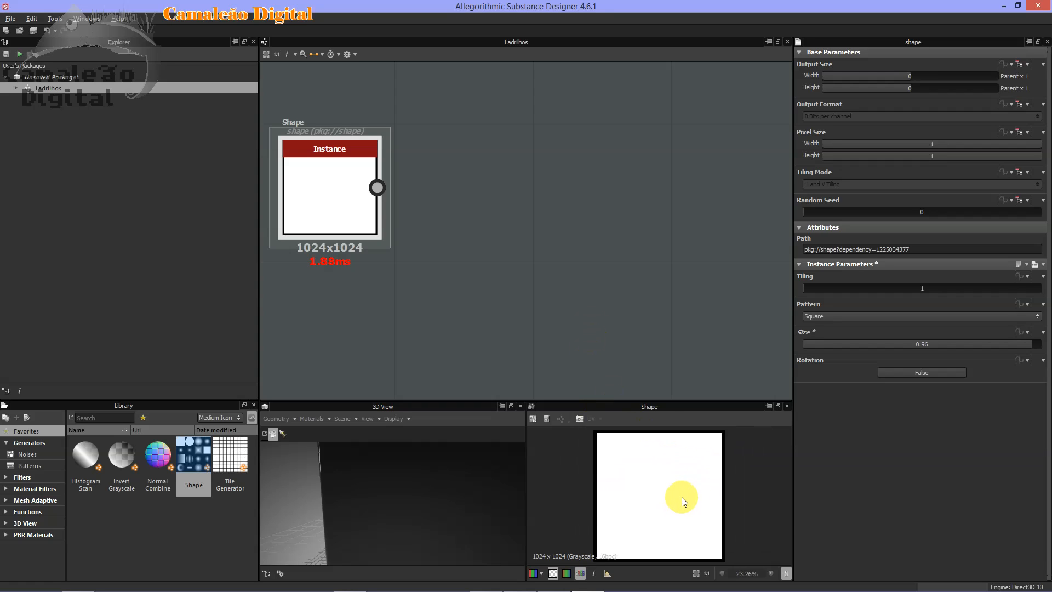
scroll(682, 500, "down", 1)
key("alt+Tab")
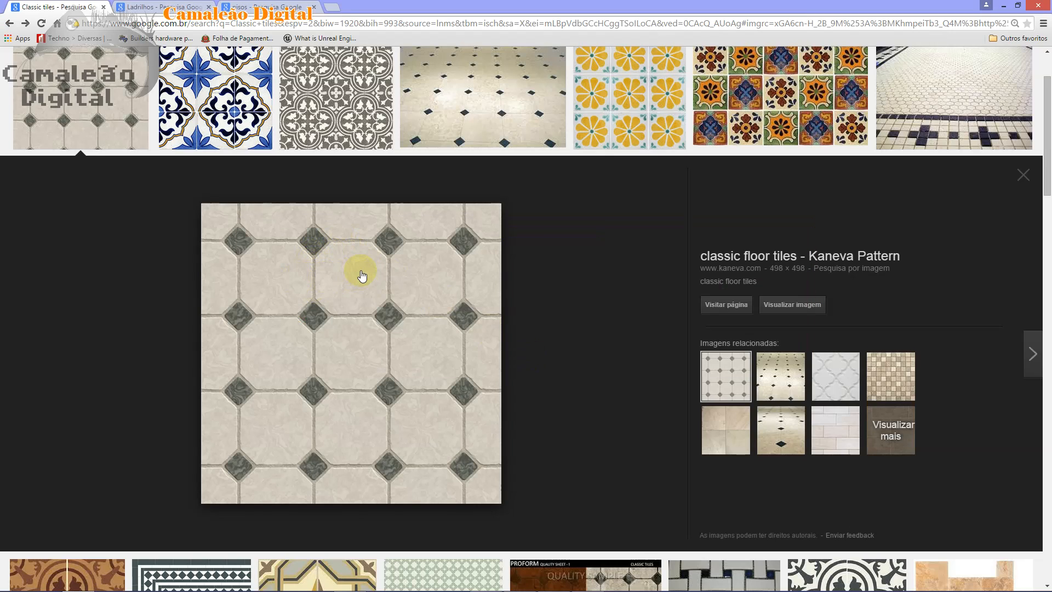
key("alt+Tab")
scroll(638, 486, "up", 2)
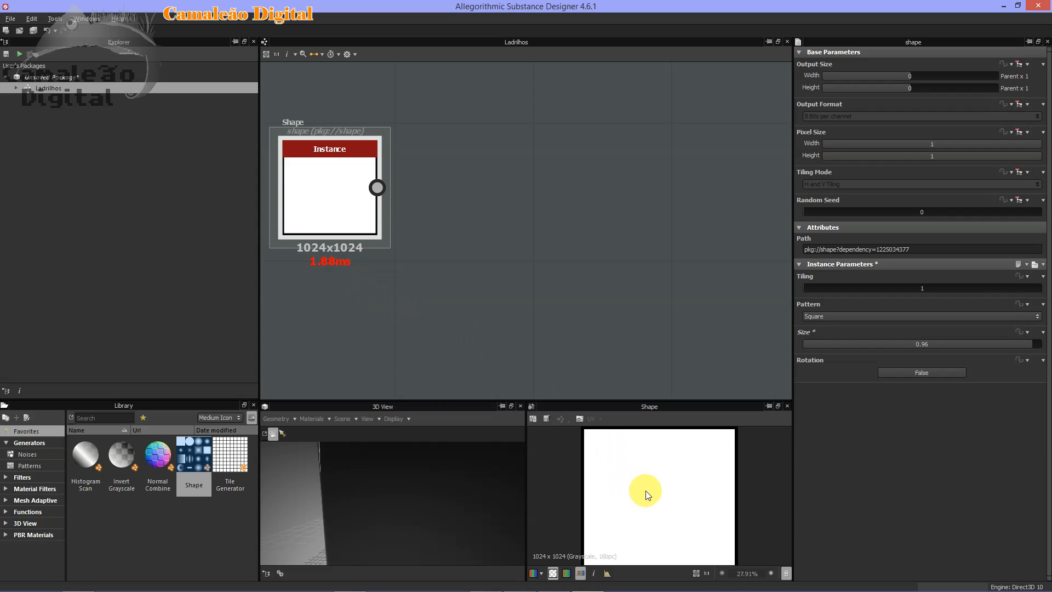
scroll(688, 499, "down", 1)
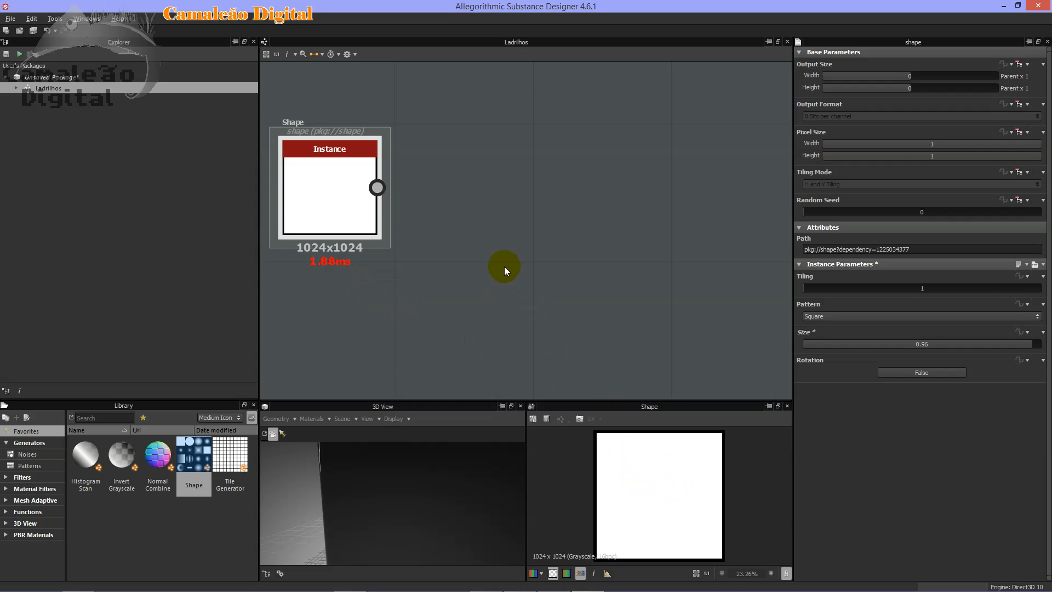
- Move the Shape node to a new spot in the graph and enlarge the 2D preview panel in height and width
middle_click_drag(476, 244, 531, 264)
left_click_drag(398, 215, 381, 272)
left_click(380, 273)
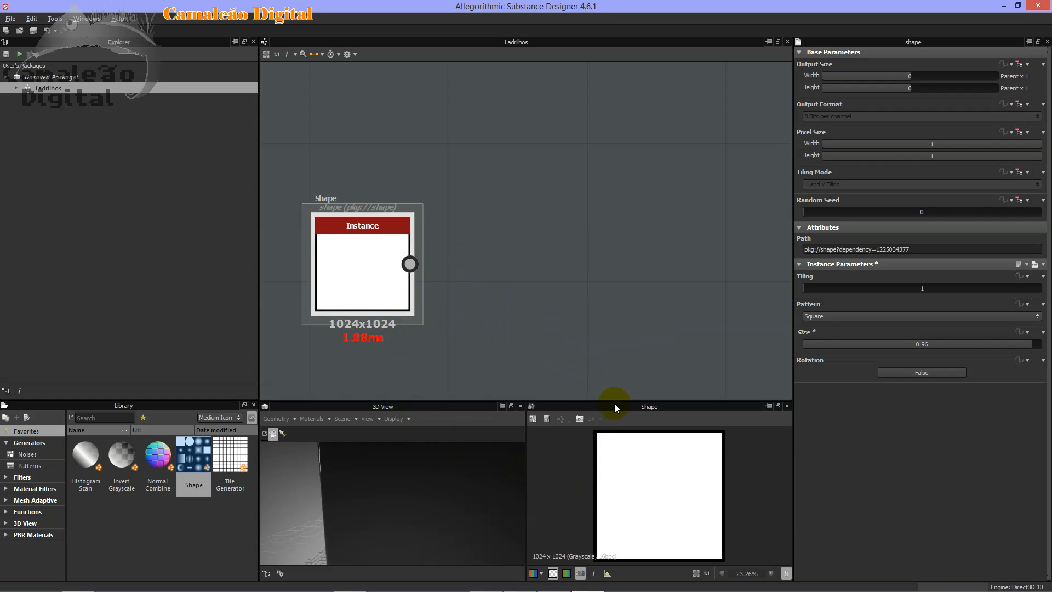
left_click_drag(613, 399, 581, 302)
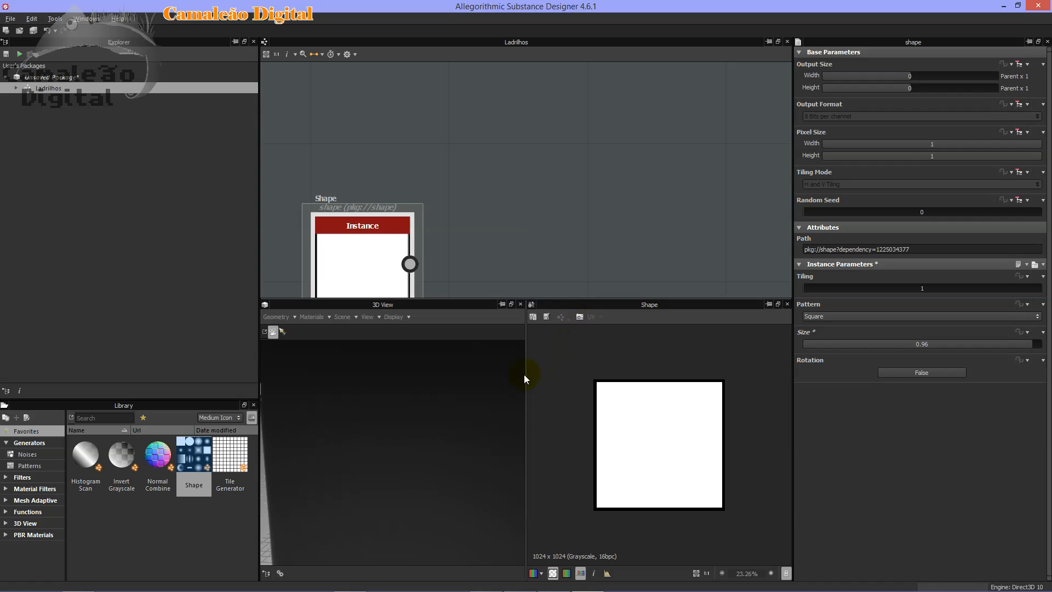
left_click_drag(527, 377, 459, 373)
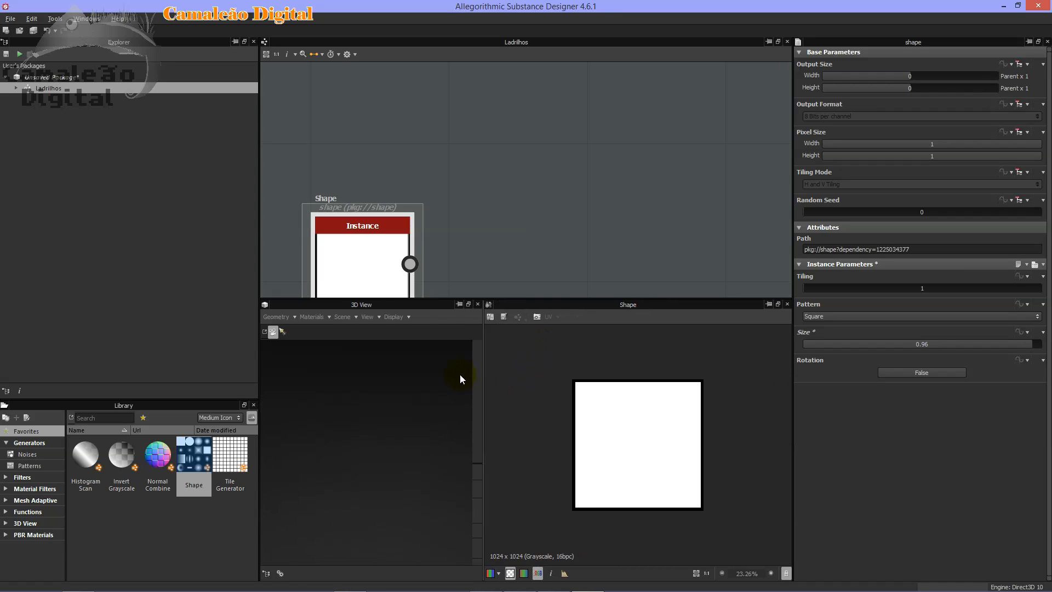
scroll(669, 442, "up", 2)
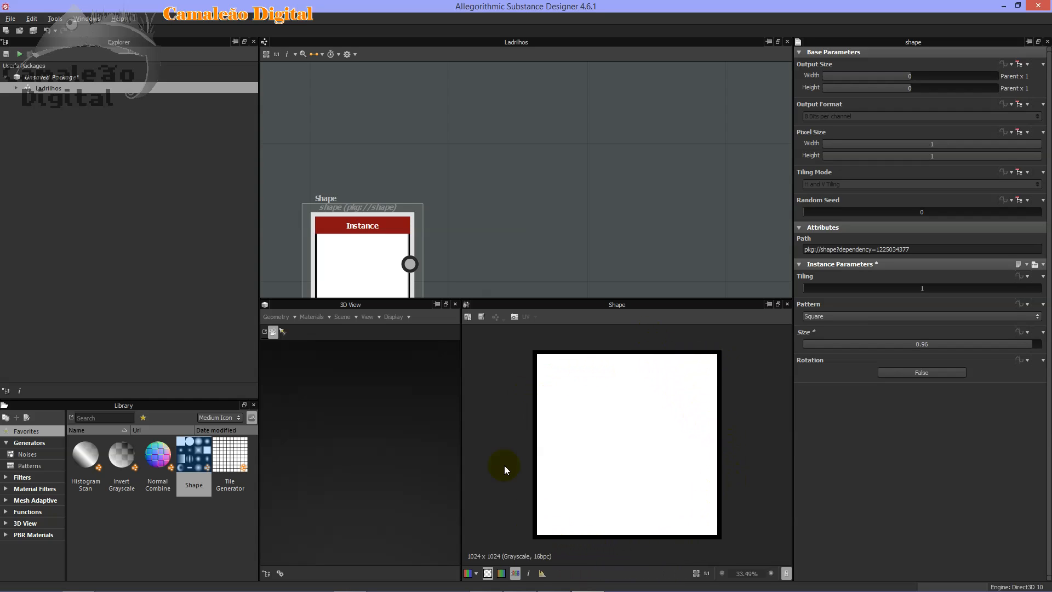
- Check the tile reference in Chrome, then return and add a Transformation 2D node fed by the Shape node and preview it
key("alt+Tab")
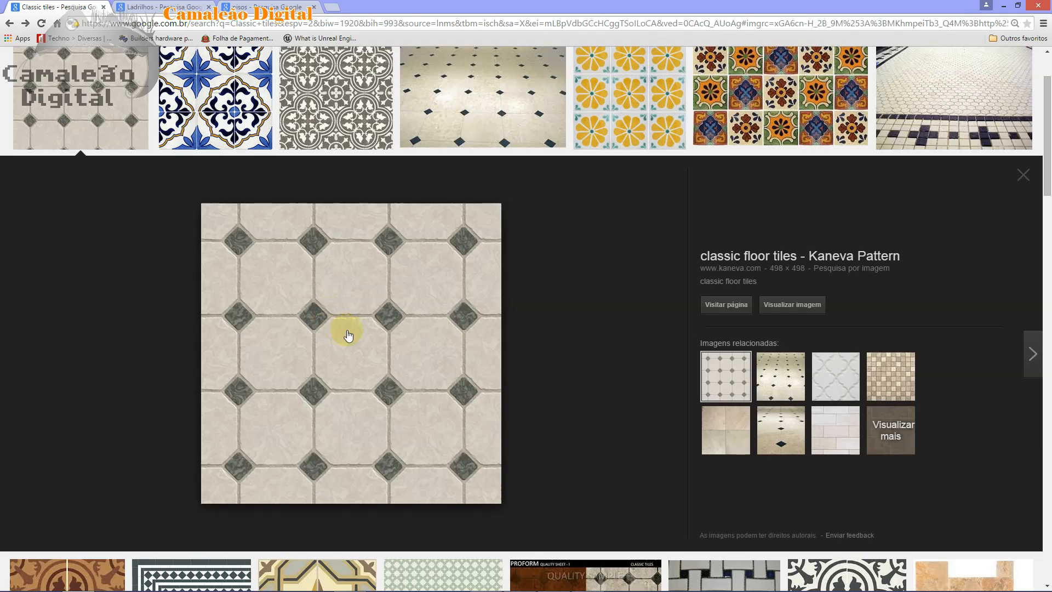
key("alt+Tab")
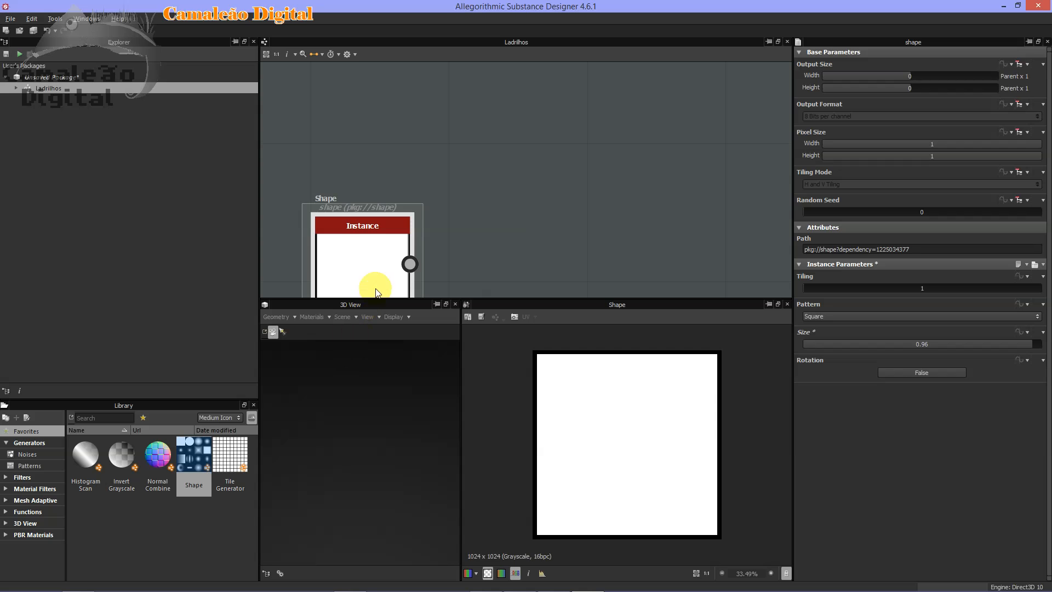
left_click(373, 203)
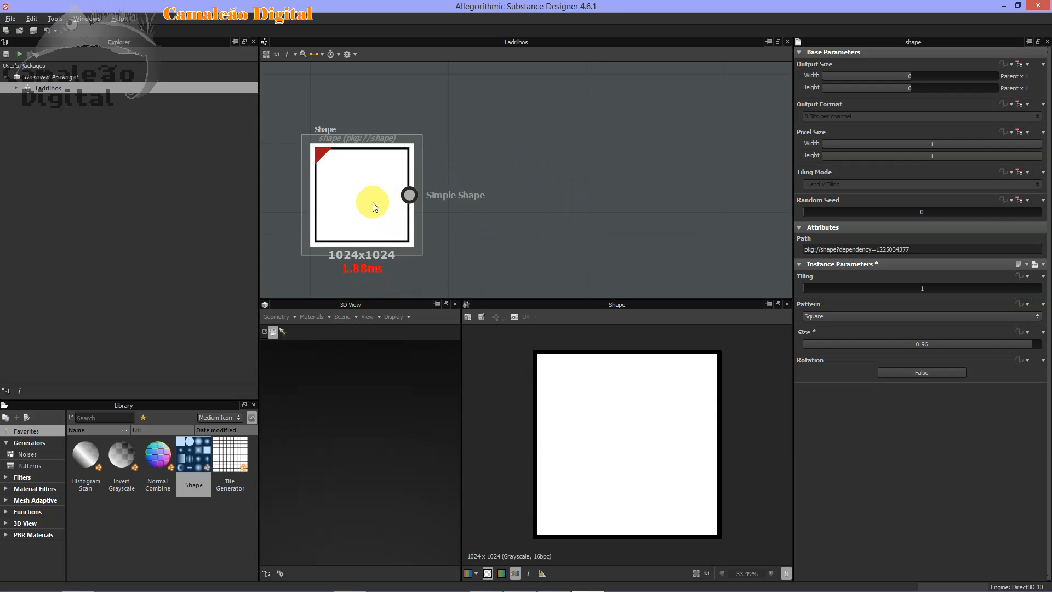
right_click(505, 175)
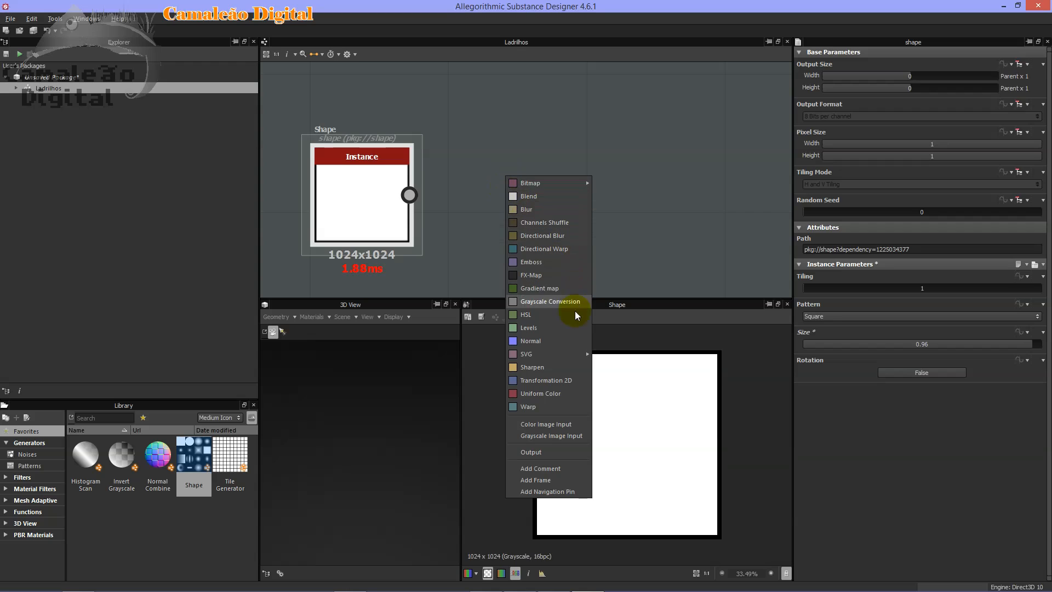
left_click(560, 380)
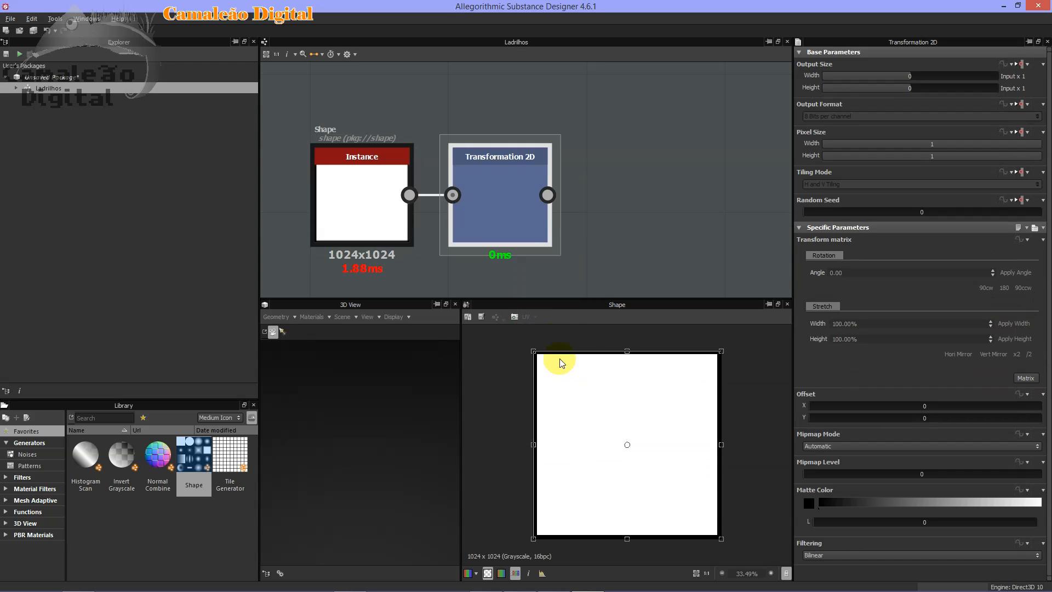
left_click(511, 212)
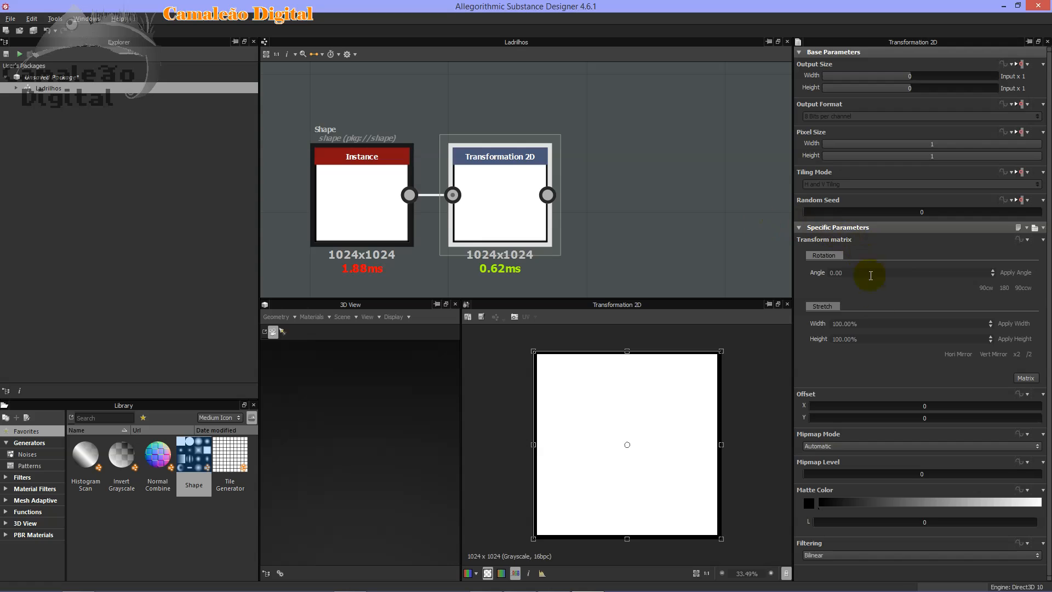
- Set the Transformation 2D node's offset to 0.5 in both X and Y and inspect the cross in the preview
left_click_drag(814, 407, 926, 420)
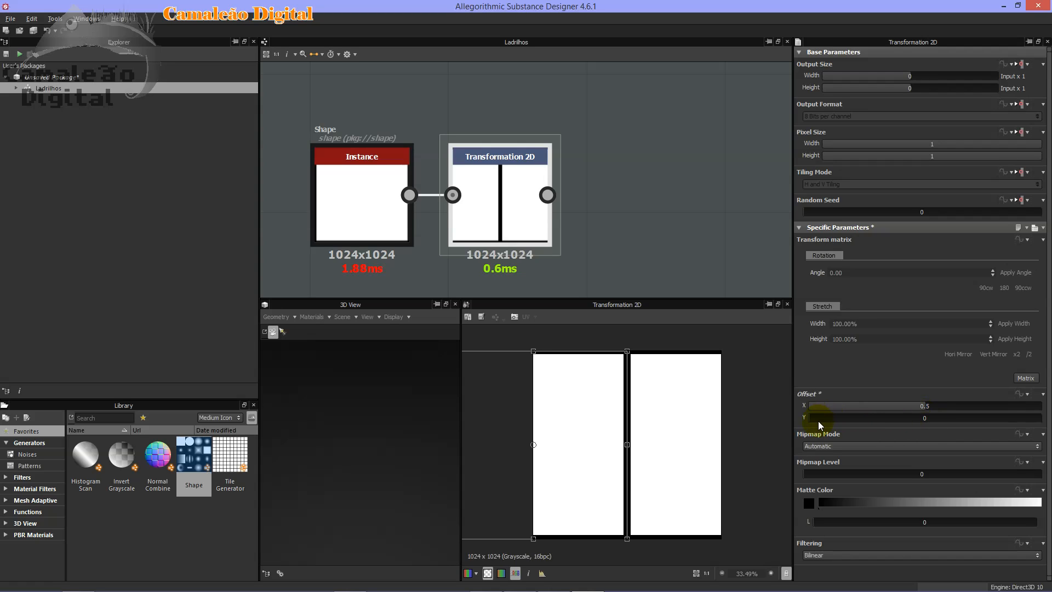
left_click_drag(818, 422, 925, 425)
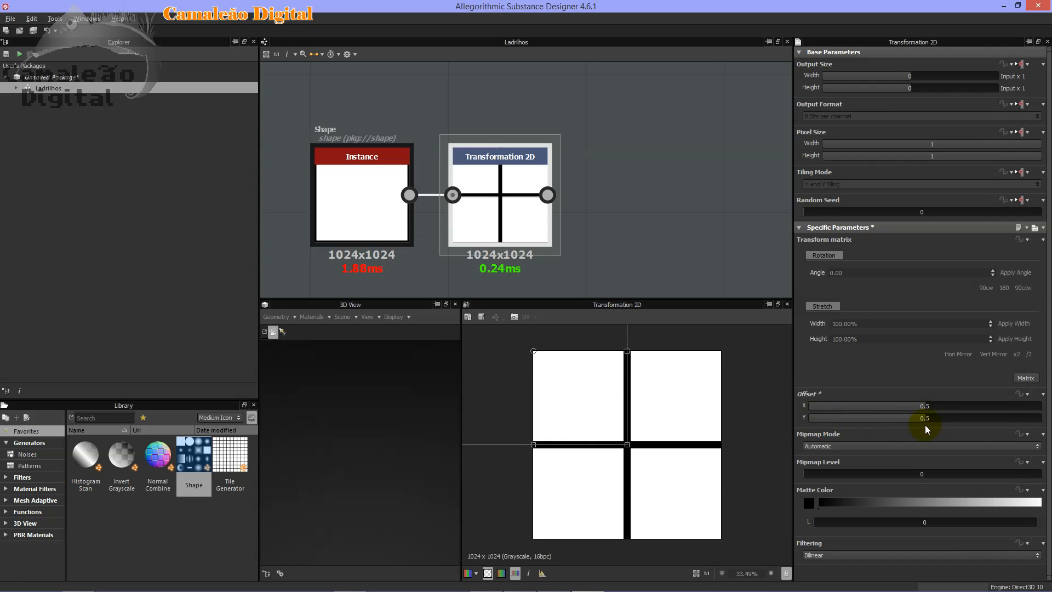
scroll(655, 466, "up", 3)
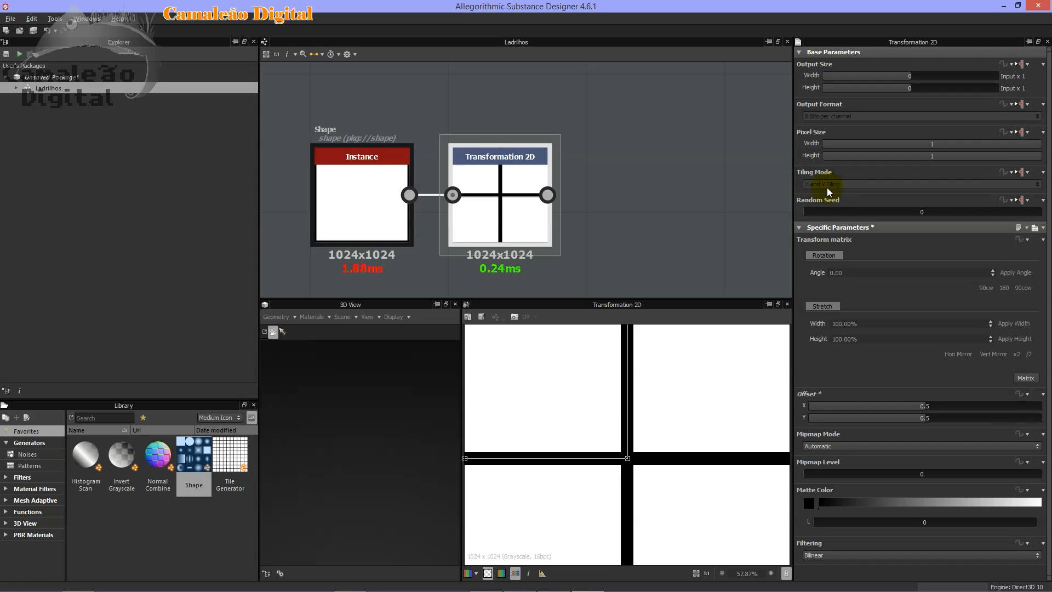
- Move the Transformation 2D node farther from the Shape node and slightly below it
middle_click_drag(594, 202, 589, 190)
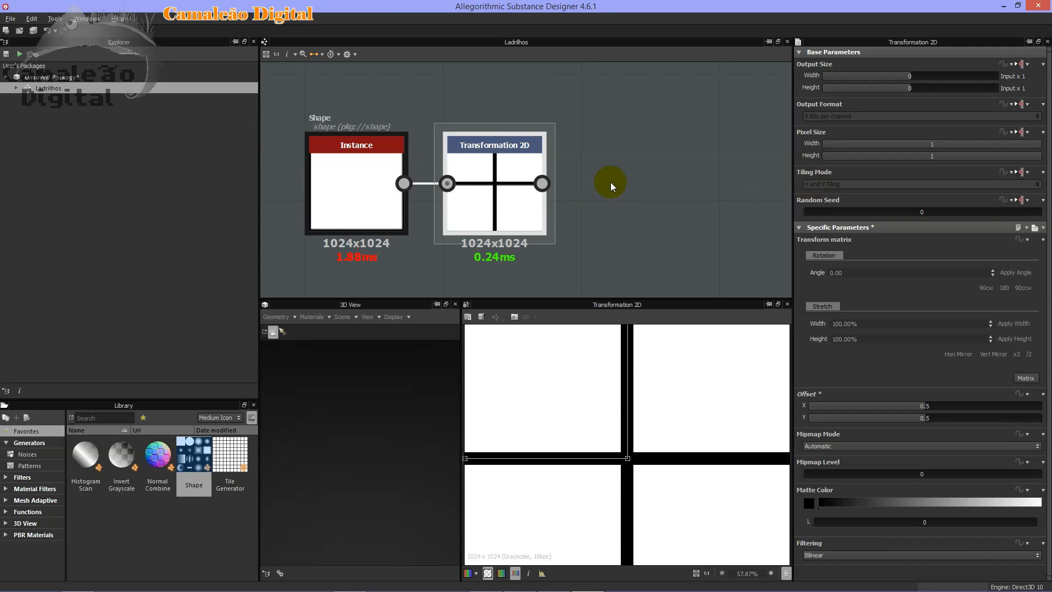
scroll(610, 182, "up", 2)
scroll(596, 183, "down", 2)
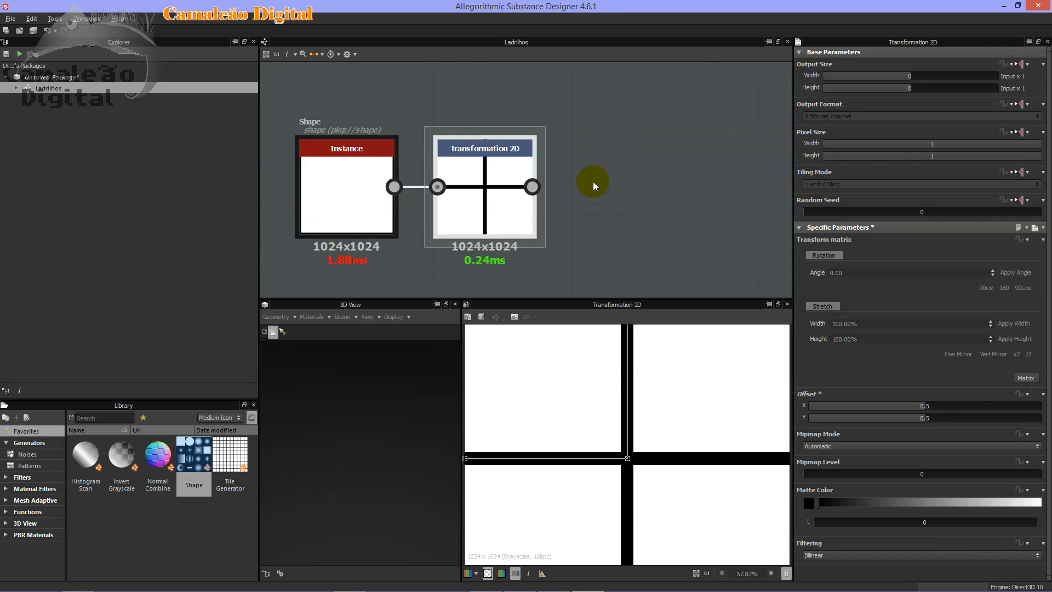
left_click_drag(481, 168, 526, 197)
middle_click_drag(633, 150, 670, 175)
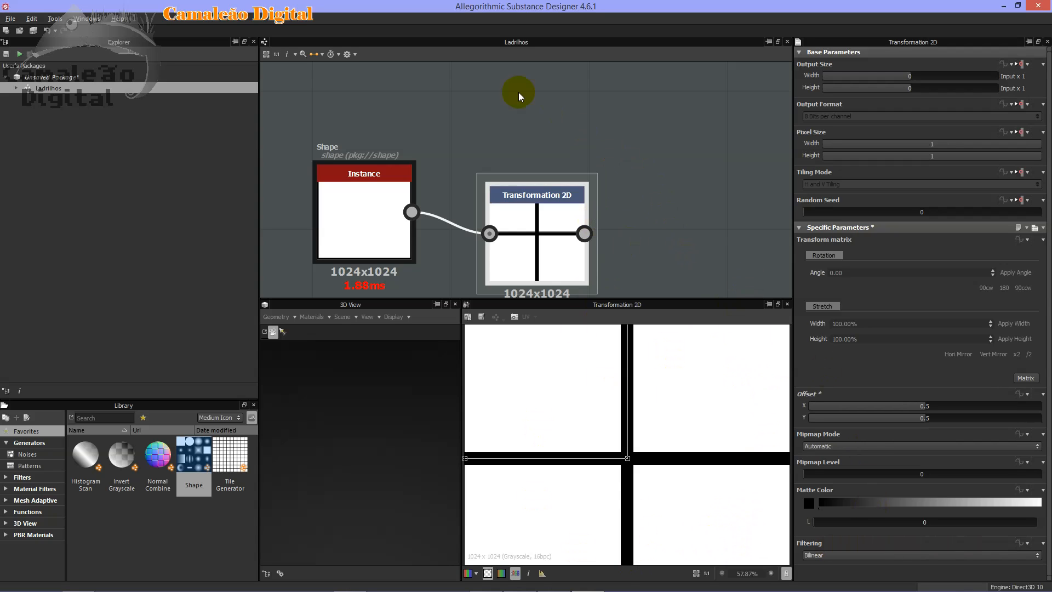
- Add a second Shape node from the Library favorites above the first one and set its size to 0.25
middle_click_drag(518, 92, 578, 128)
left_click_drag(193, 455, 426, 96)
left_click(426, 97)
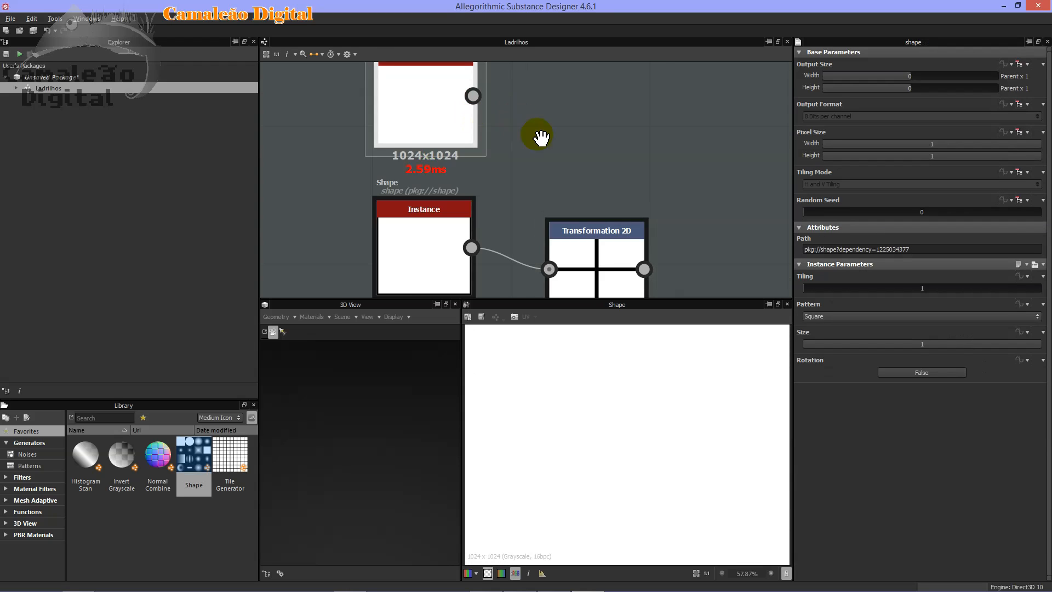
middle_click_drag(541, 138, 553, 171)
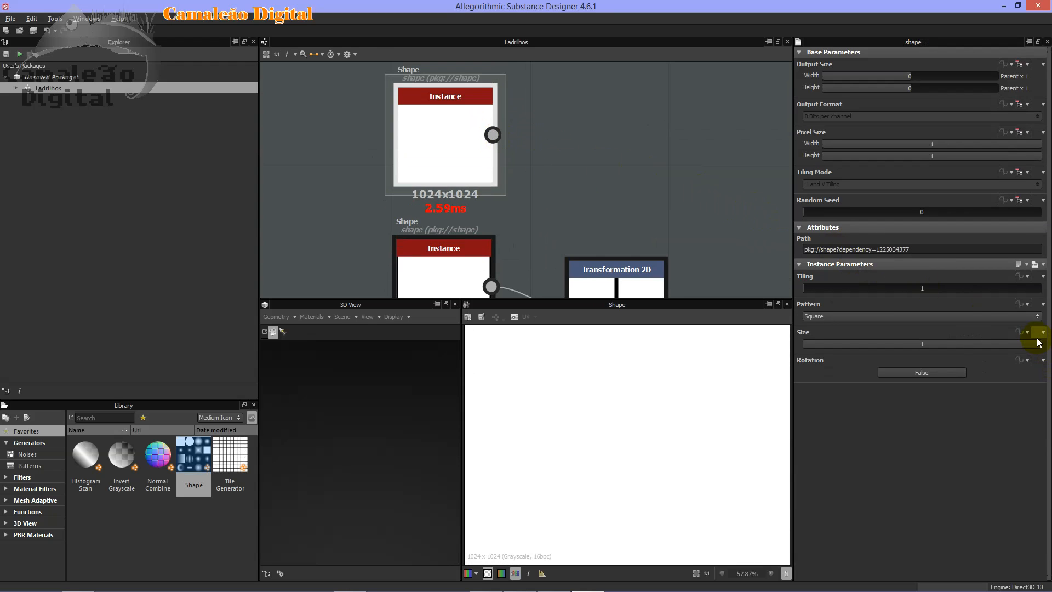
left_click_drag(1033, 345, 863, 347)
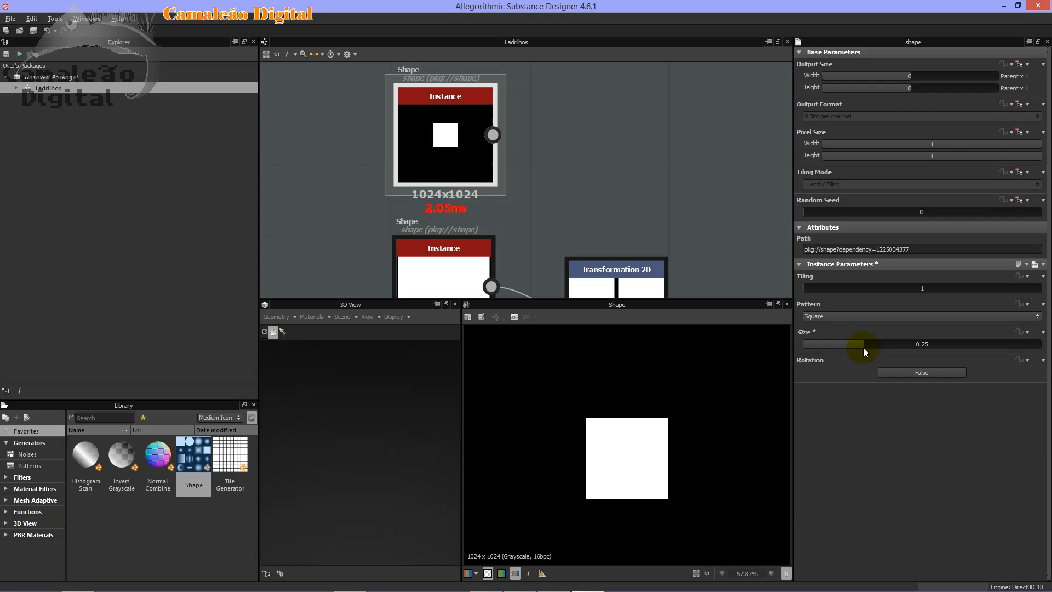
- Add a Blend node beside the Transformation 2D node and connect the Transformation 2D output to the Blend's second input
scroll(534, 140, "down", 3)
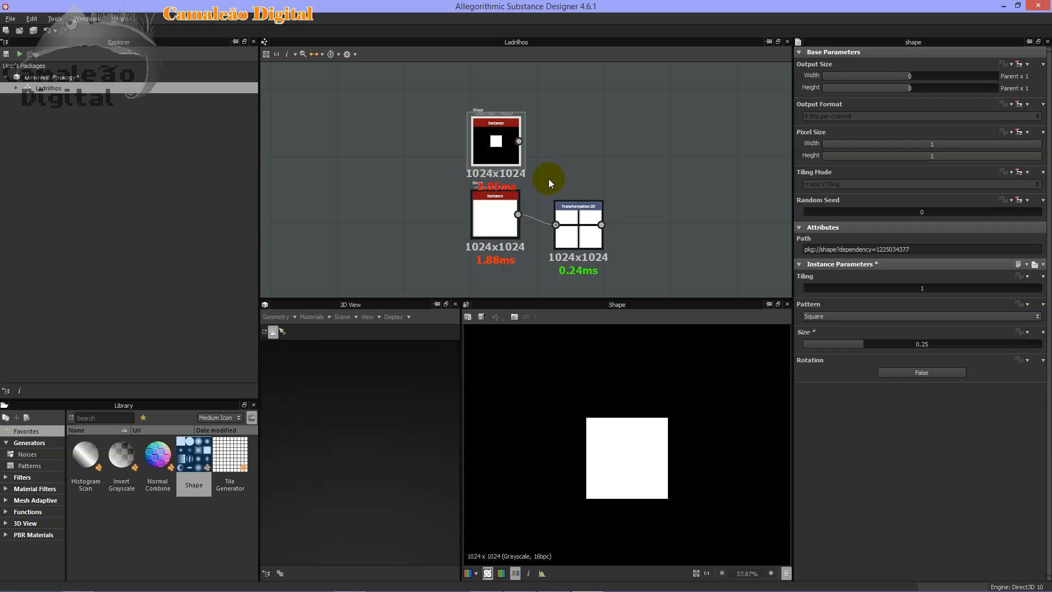
right_click(649, 234)
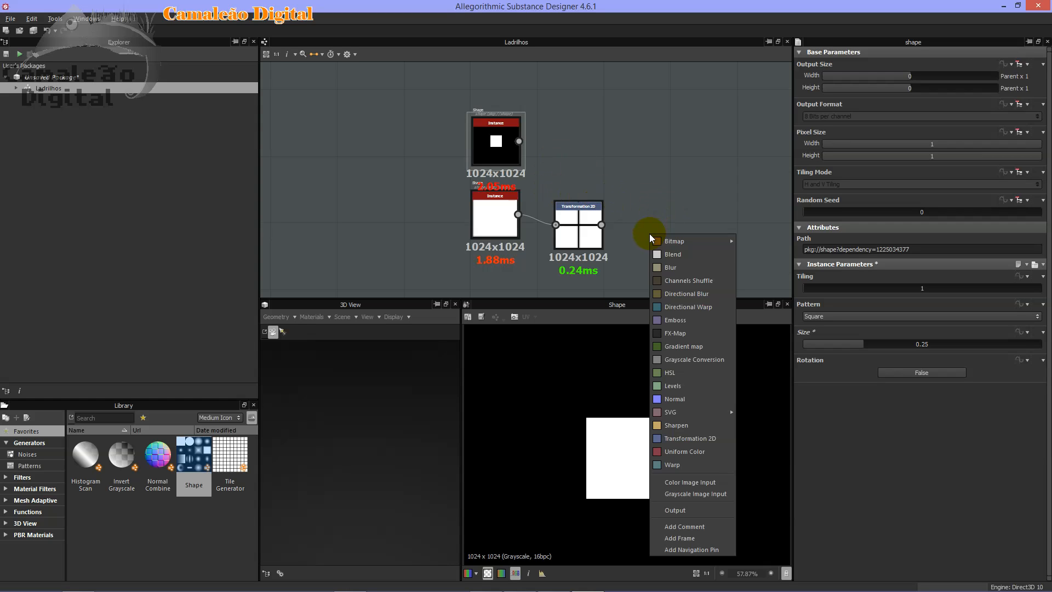
left_click(682, 251)
left_click_drag(663, 235, 675, 216)
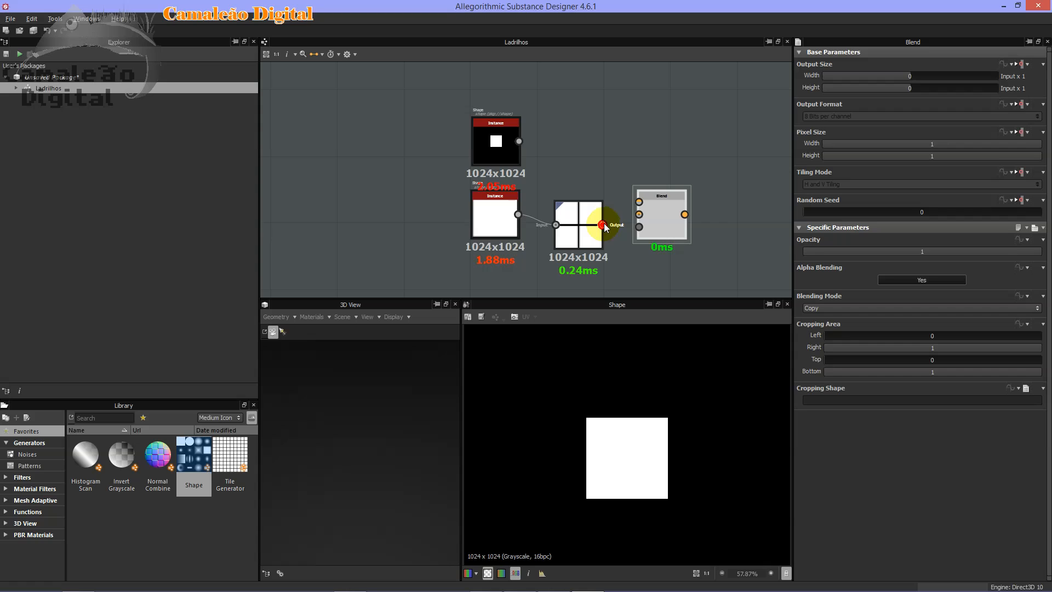
left_click_drag(602, 225, 639, 214)
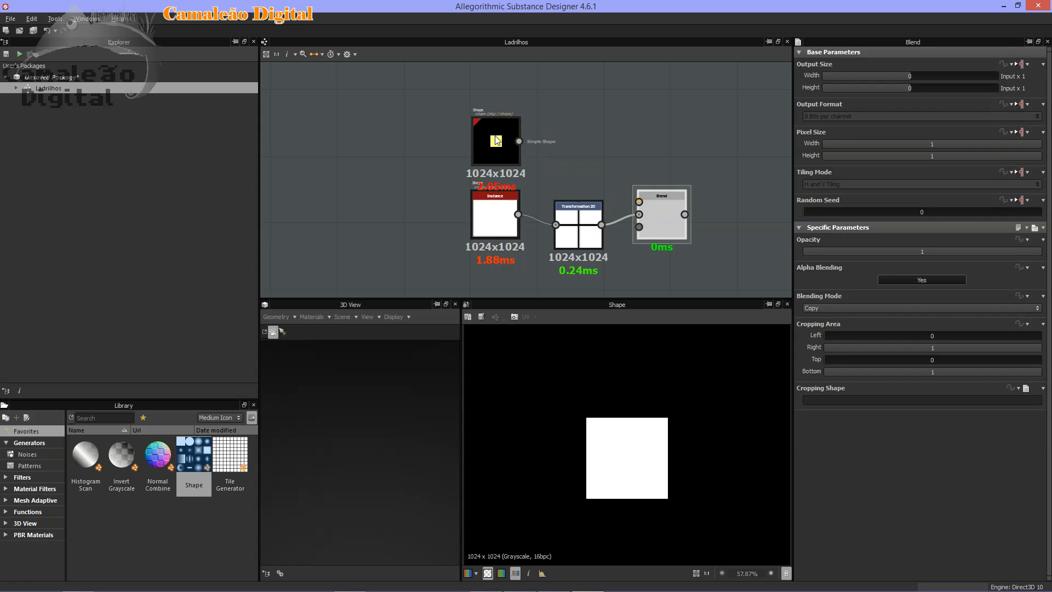
- Move the small-square Shape node clear of the lower Shape, then check the diamond insets on the Chrome reference and return
left_click_drag(495, 141, 506, 132)
left_click(482, 204)
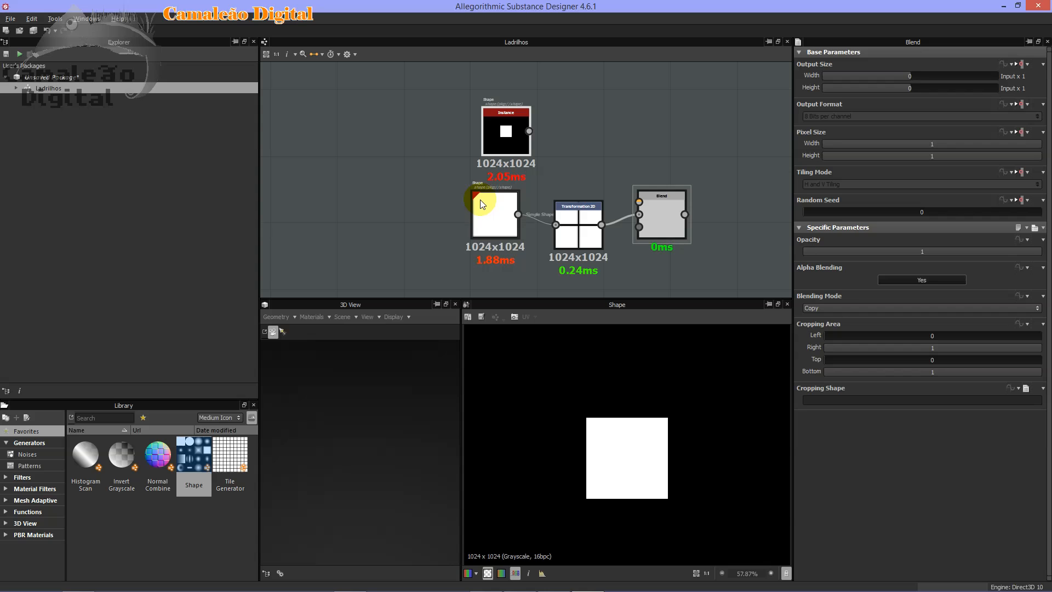
key("alt+Tab")
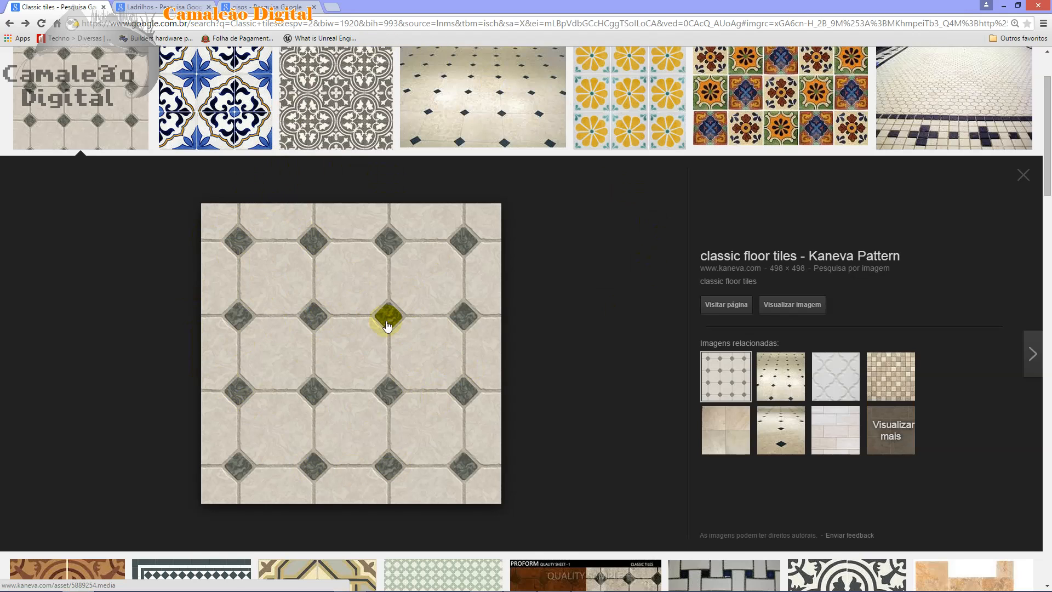
key("alt+Tab")
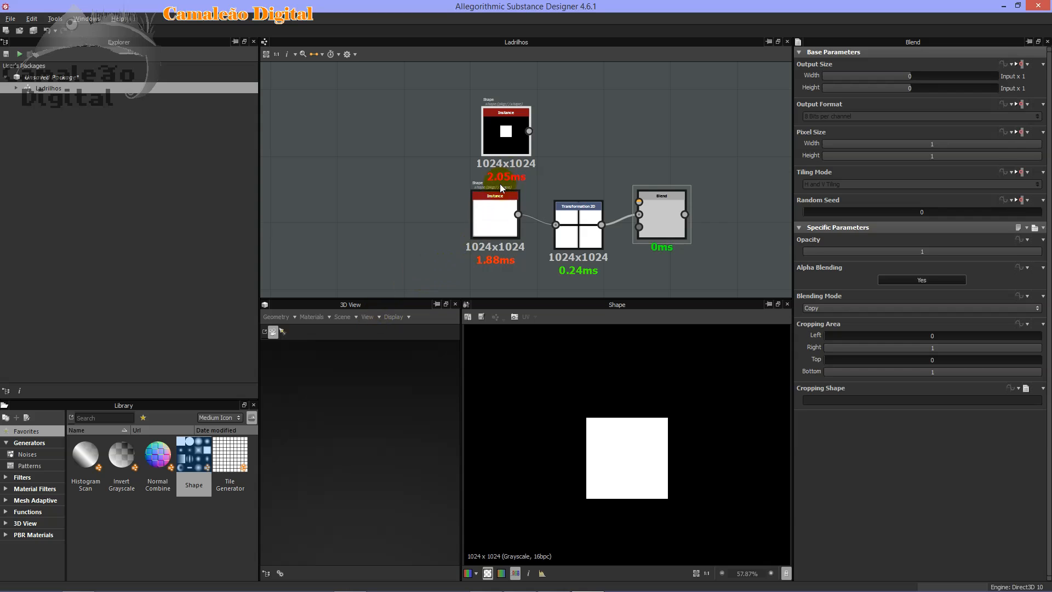
- Add a Transformation 2D node fed by the small-square Shape node and set its rotation angle to 45 degrees
left_click(500, 129)
right_click(531, 138)
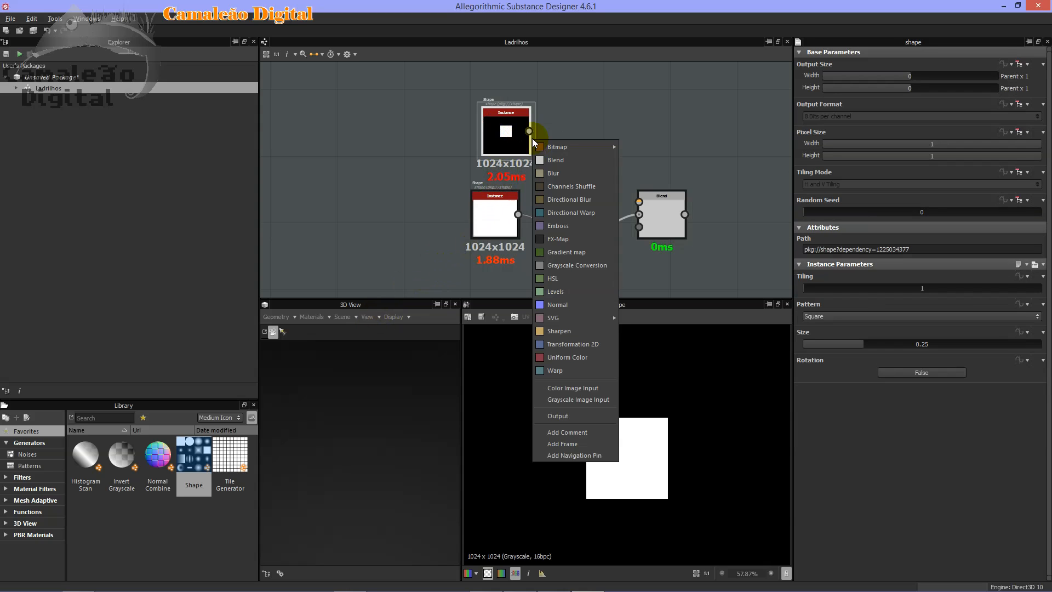
left_click(594, 344)
left_click(569, 137)
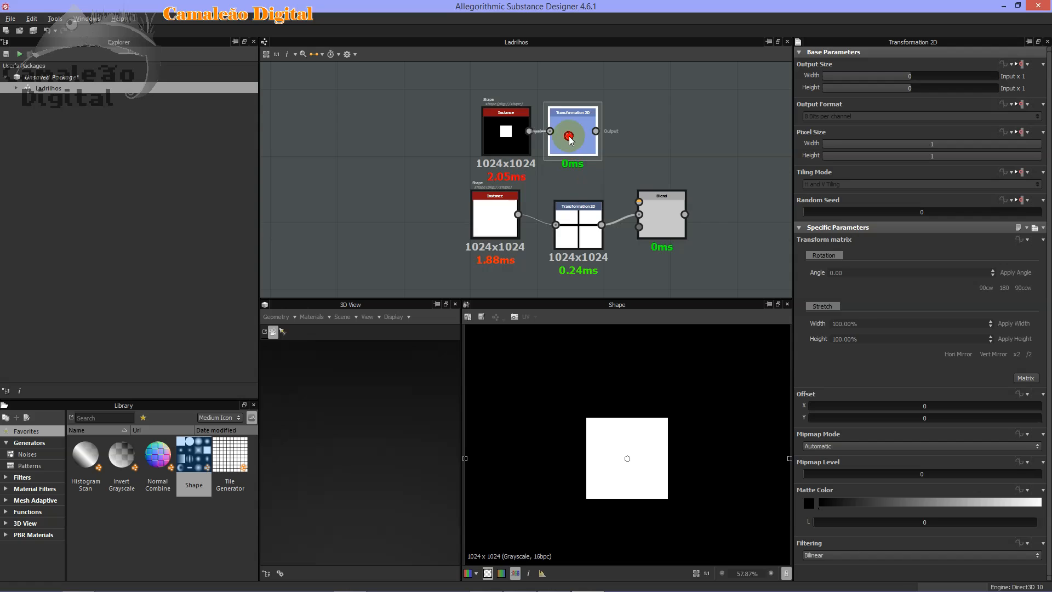
left_click(865, 272)
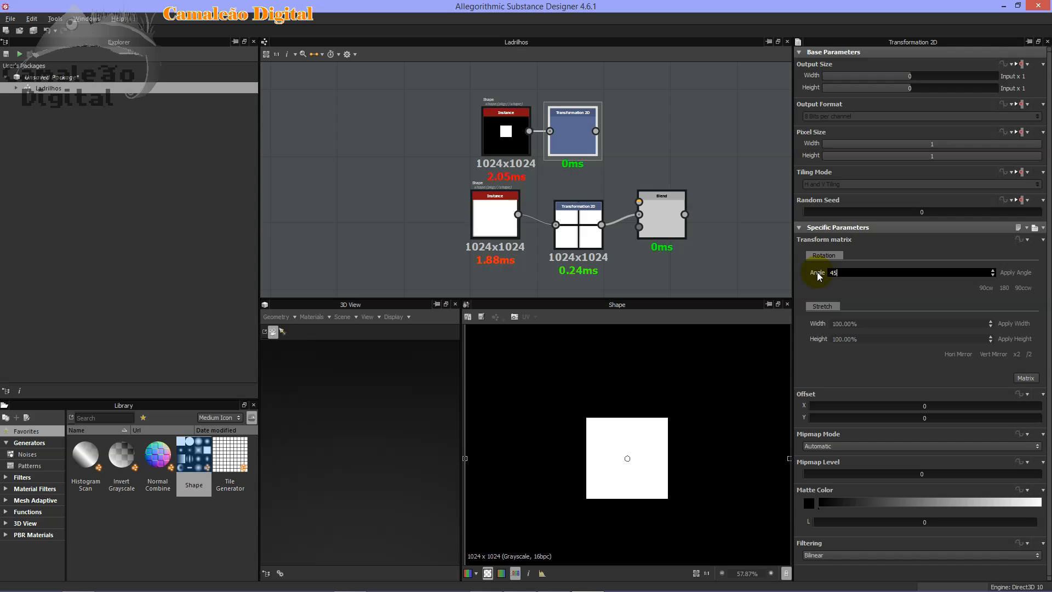
key("Return")
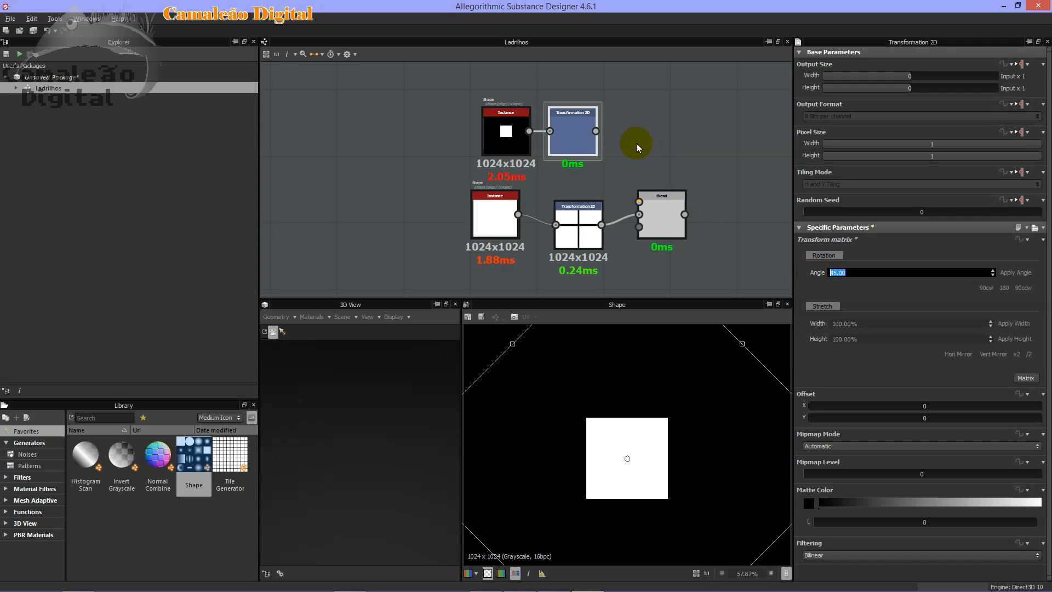
- Preview the rotated square, connect its Transformation 2D output to the Blend's foreground input, and preview the Blend
double_click(577, 125)
left_click(645, 446)
scroll(656, 435, "down", 4)
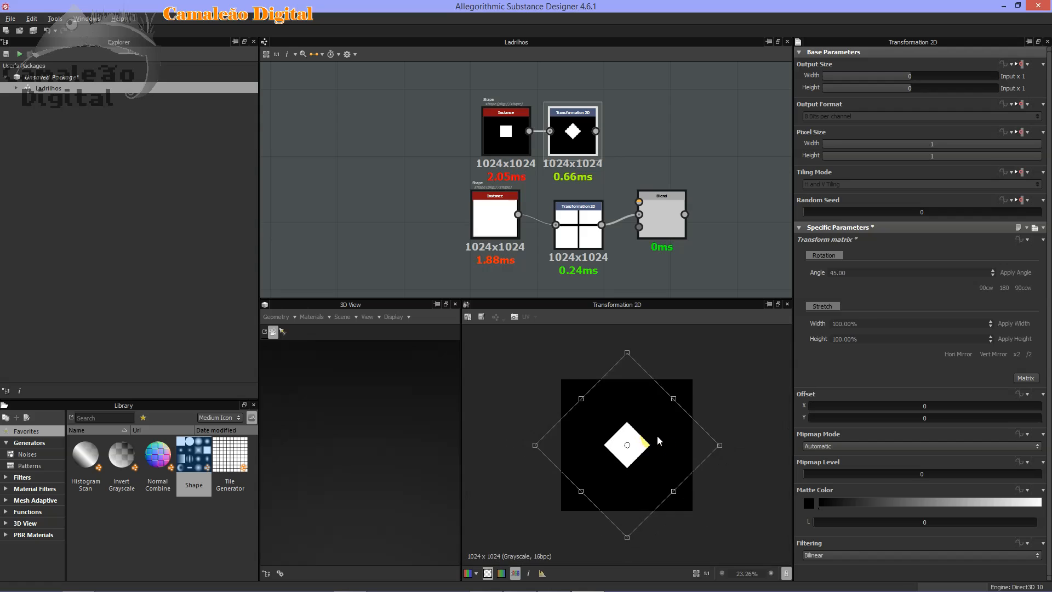
scroll(660, 434, "down", 2)
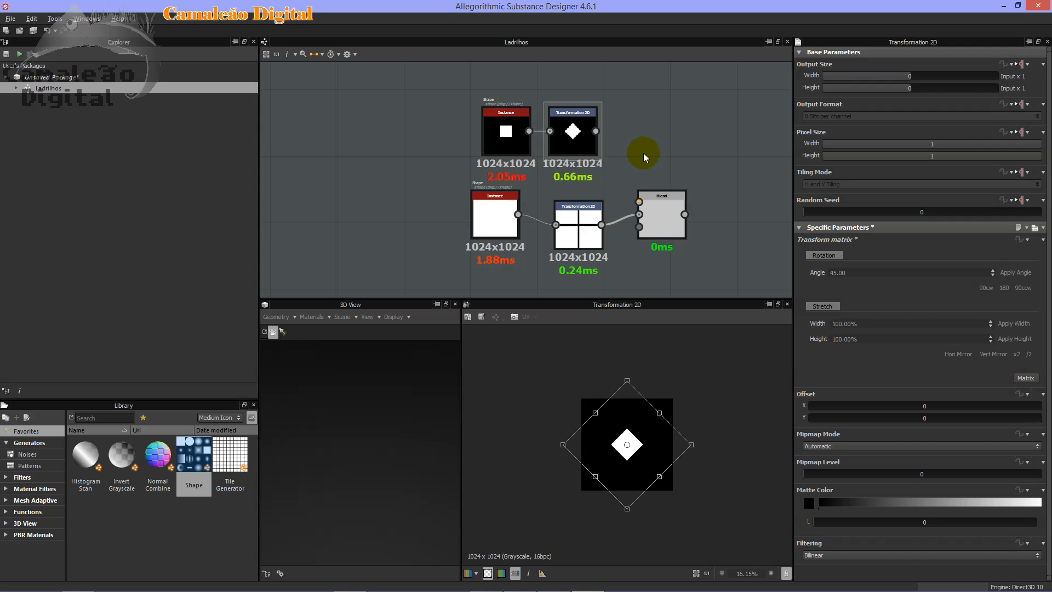
scroll(644, 159, "up", 2)
middle_click_drag(645, 162, 637, 134)
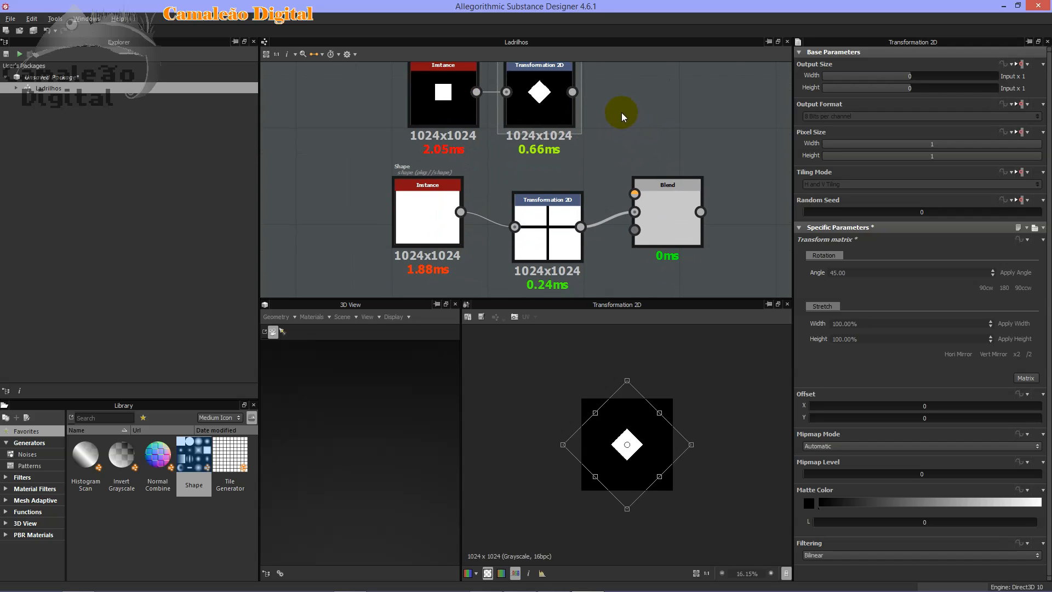
left_click_drag(572, 91, 635, 193)
left_click(672, 214)
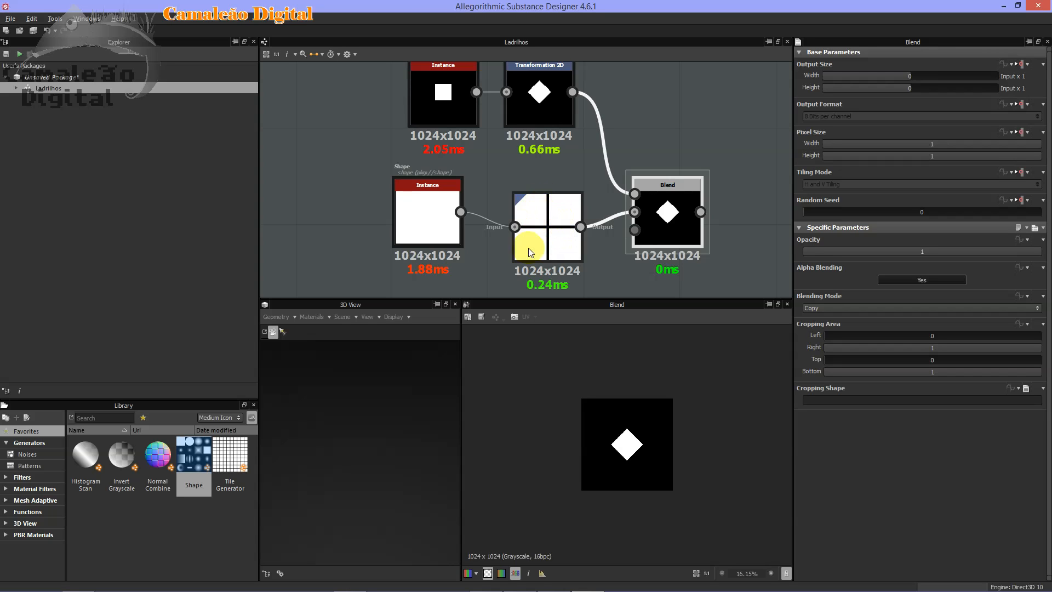
- Set the Blend node's blending mode to Subtract to cut the diamond out of the four tiles
scroll(568, 206, "up", 3)
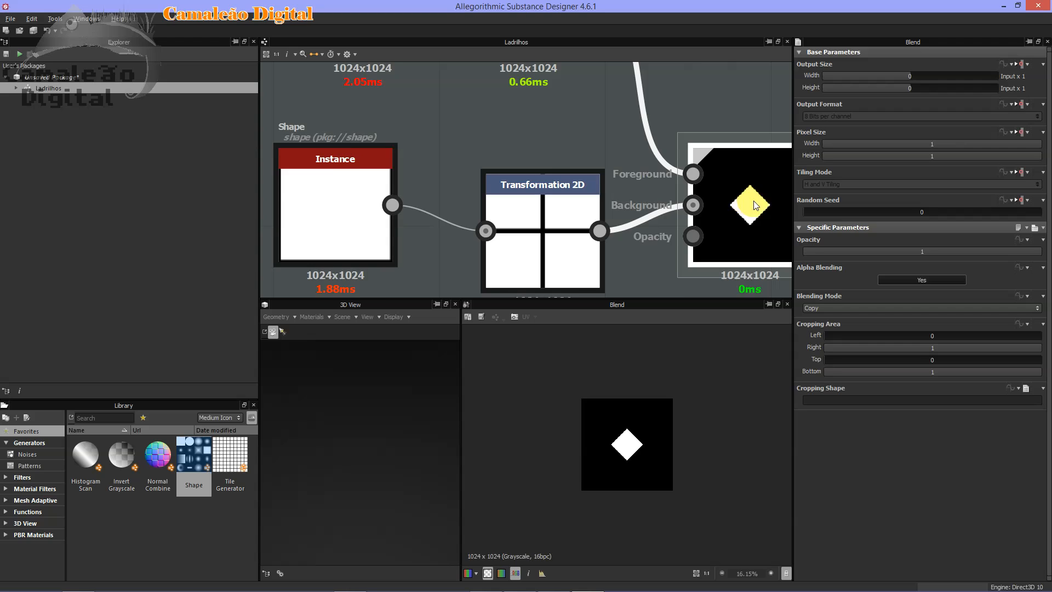
middle_click_drag(747, 188, 618, 183)
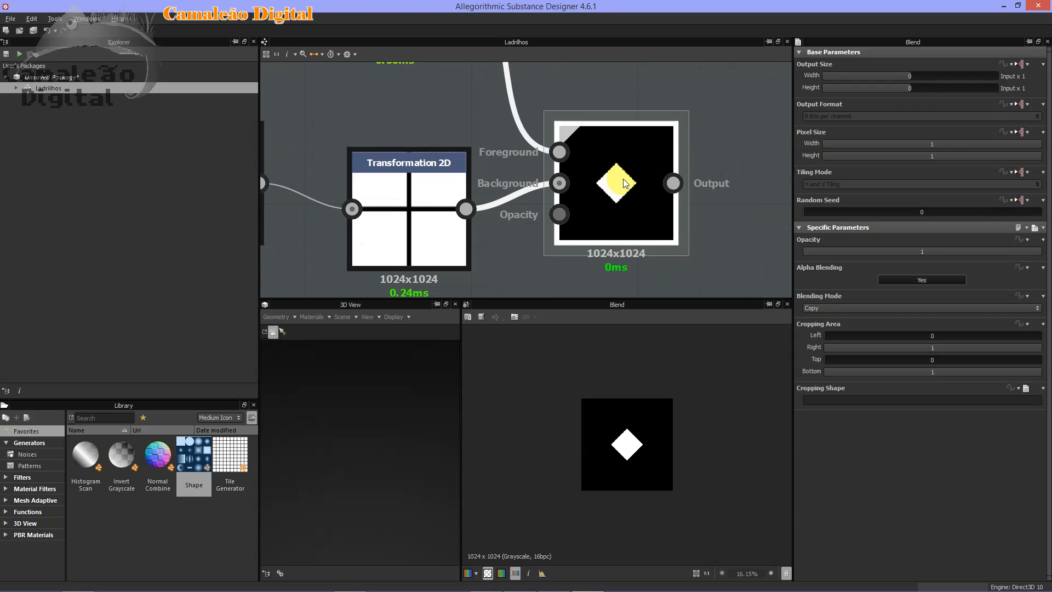
left_click(845, 307)
left_click(844, 331)
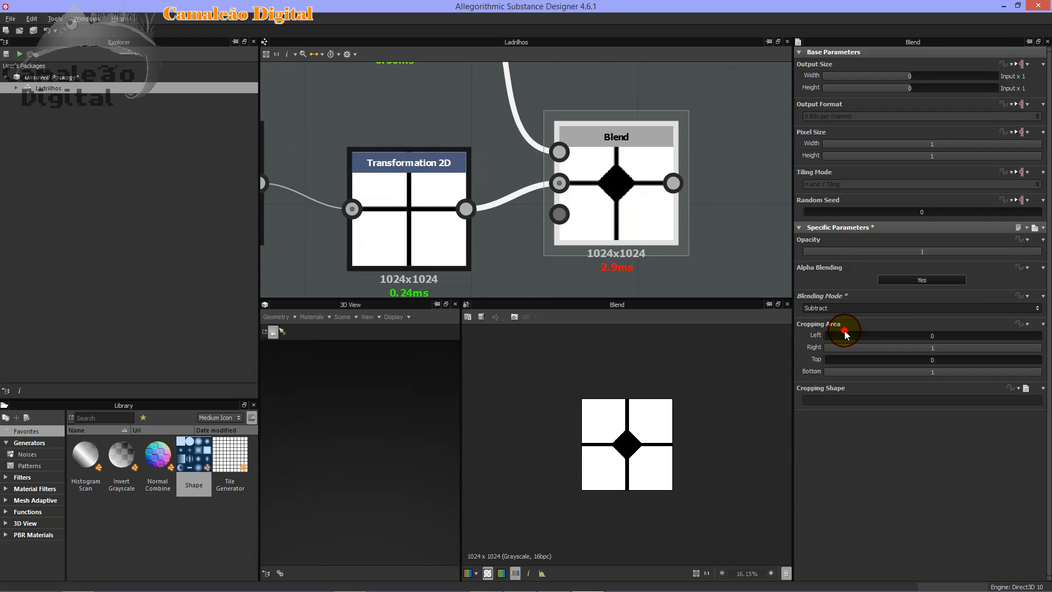
- Examine the subtracted diamond in the 2D view, compare it with the tile reference in Chrome, and return to Substance Designer
scroll(636, 221, "down", 3)
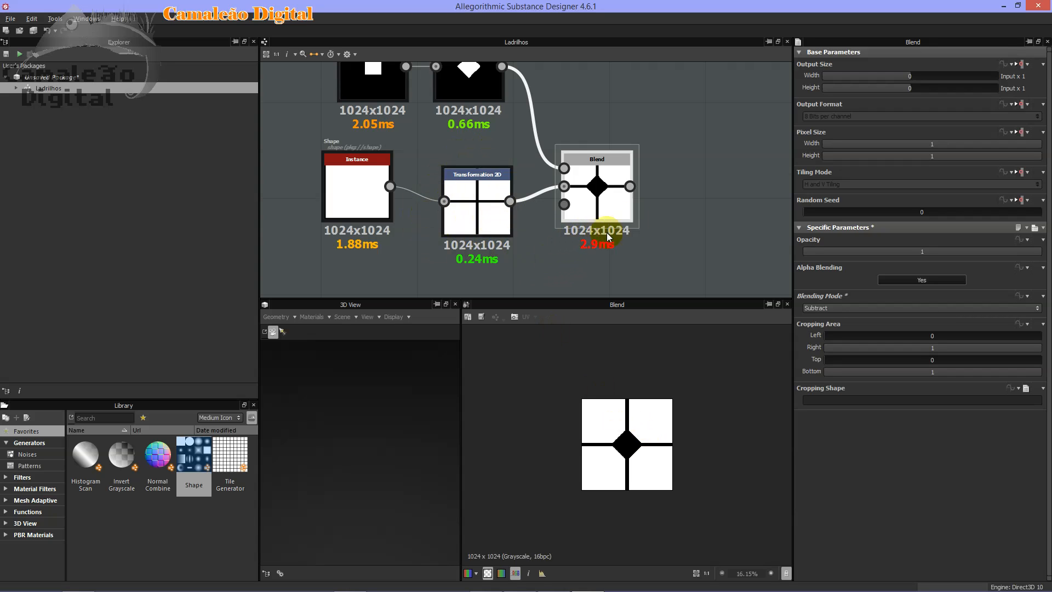
middle_click_drag(730, 217, 668, 245)
middle_click_drag(584, 111, 585, 144)
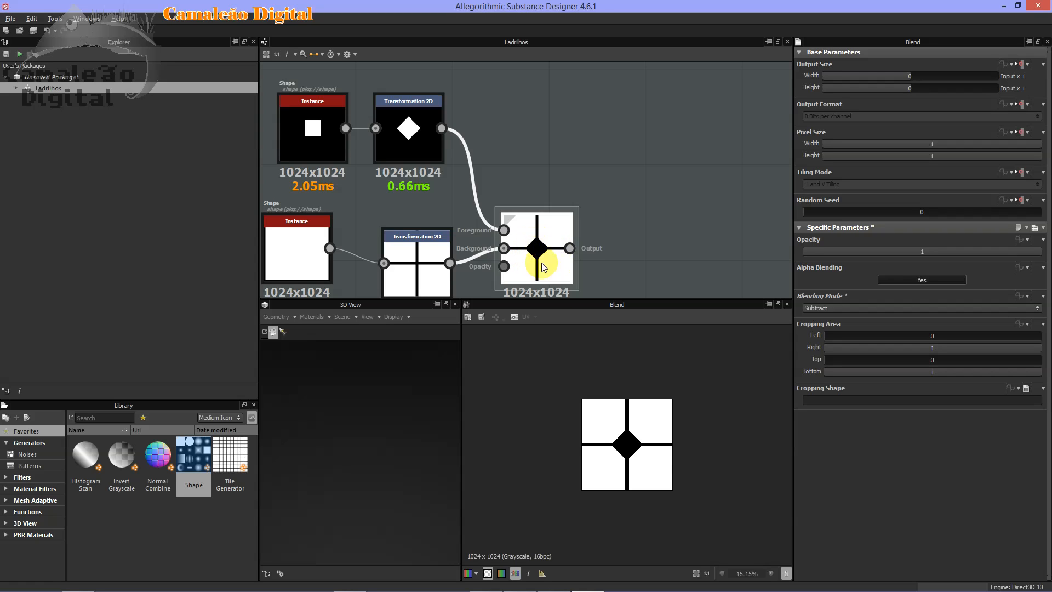
scroll(629, 442, "up", 2)
scroll(629, 442, "up", 2)
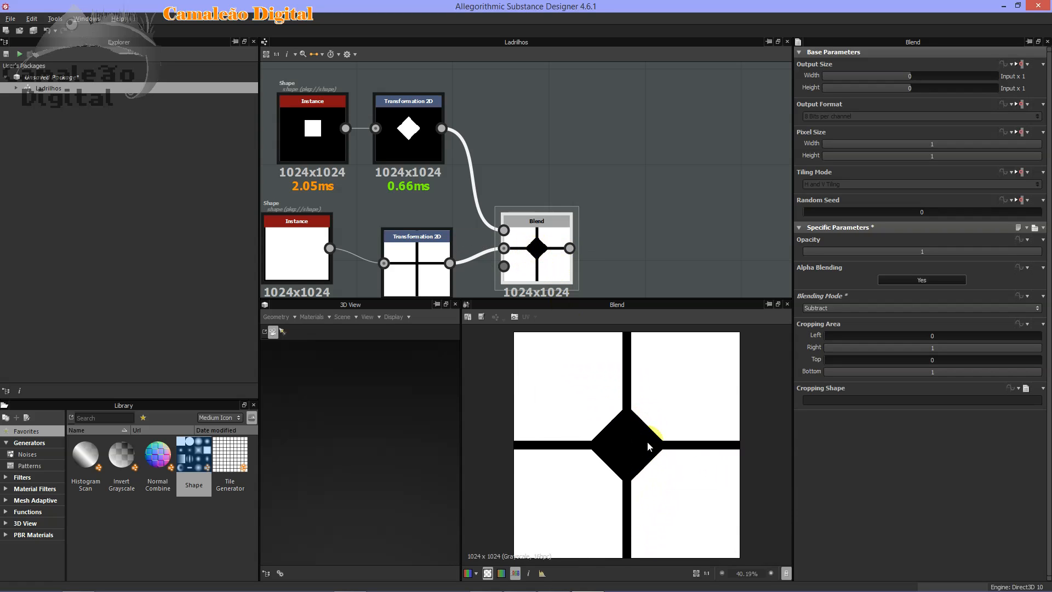
scroll(626, 451, "up", 2)
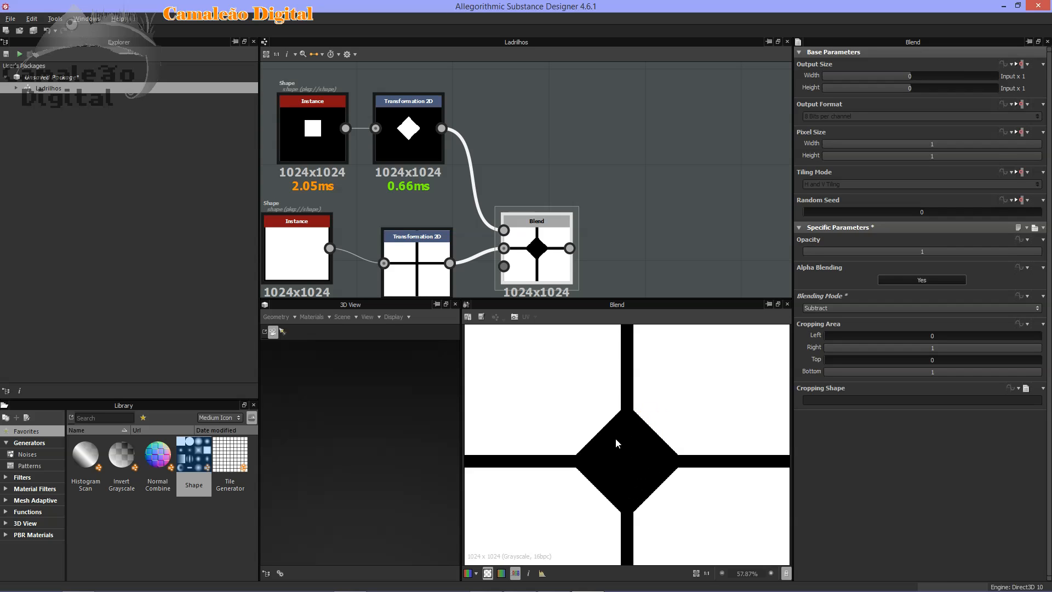
key("alt+Tab")
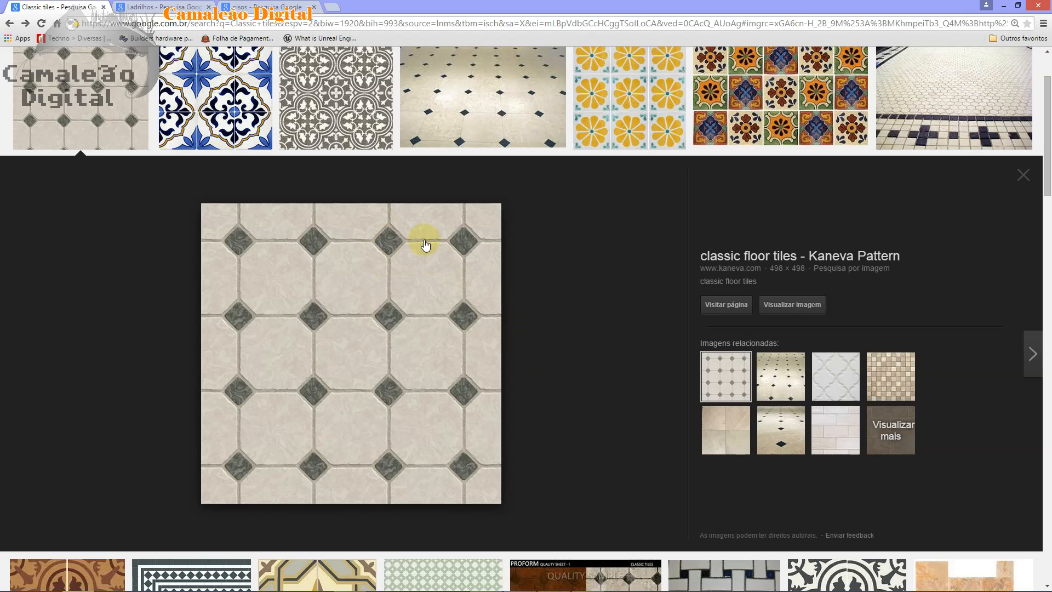
key("alt+Tab")
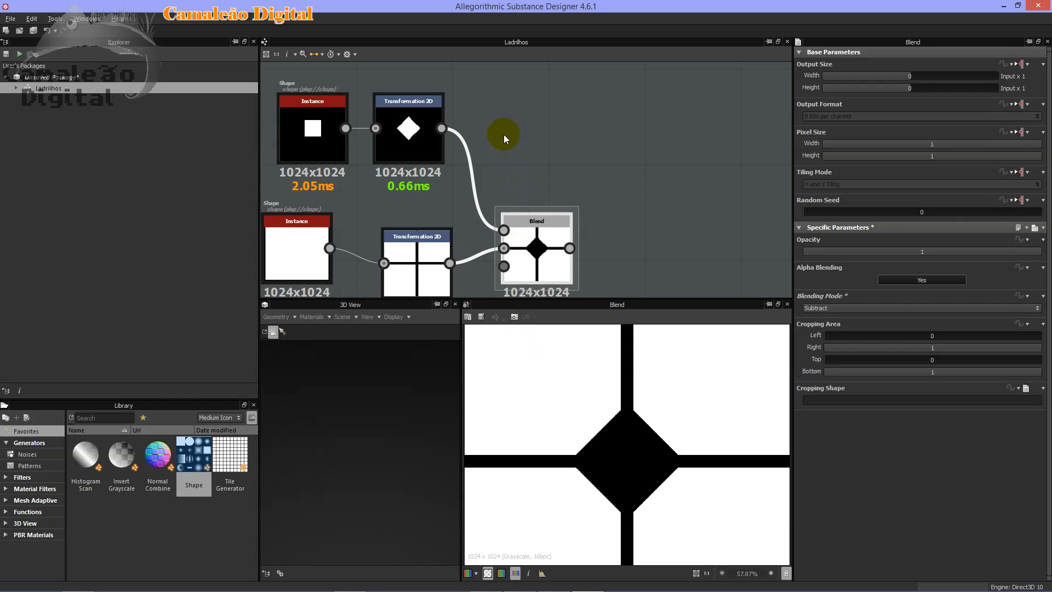
- Add another Transformation 2D node above the Blend, feed it from the diamond's Transformation 2D, and open its preview and parameters
middle_click_drag(504, 134, 580, 216)
left_click_drag(332, 113, 531, 269)
middle_click_drag(621, 189, 593, 150)
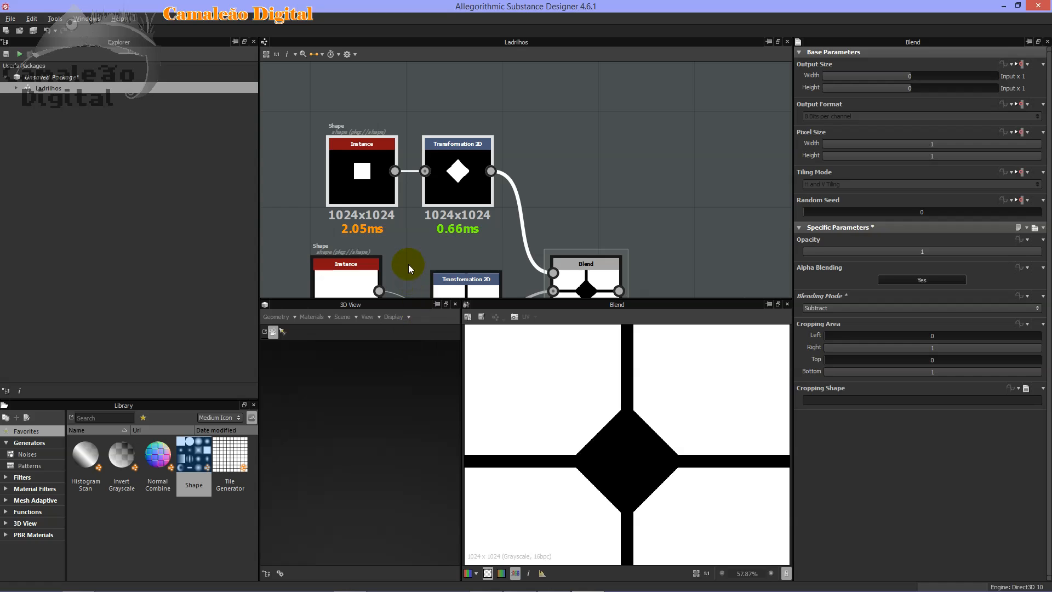
middle_click_drag(409, 264, 461, 229)
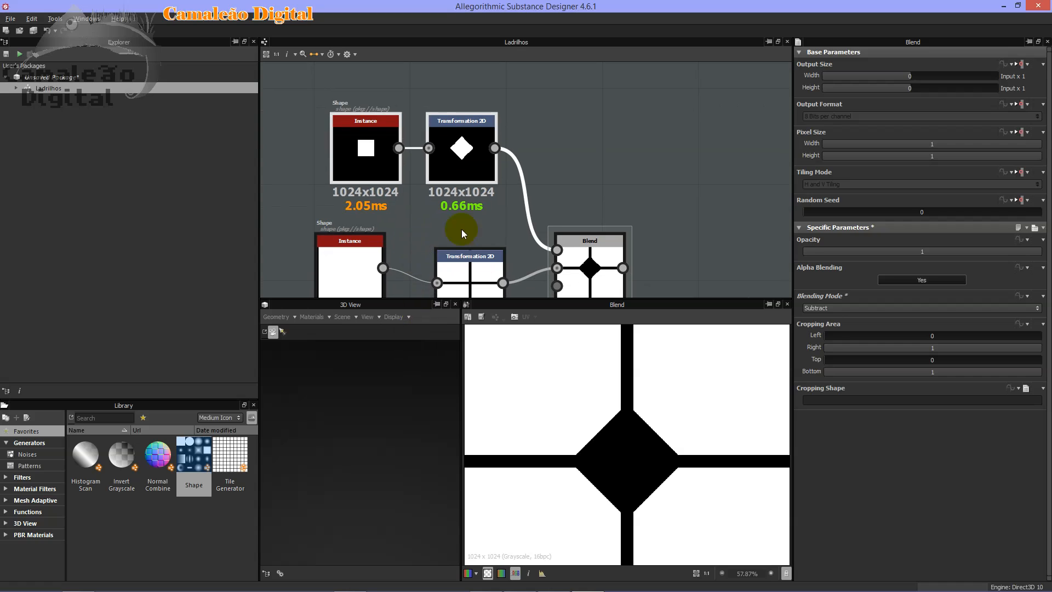
left_click(626, 130)
left_click(626, 130)
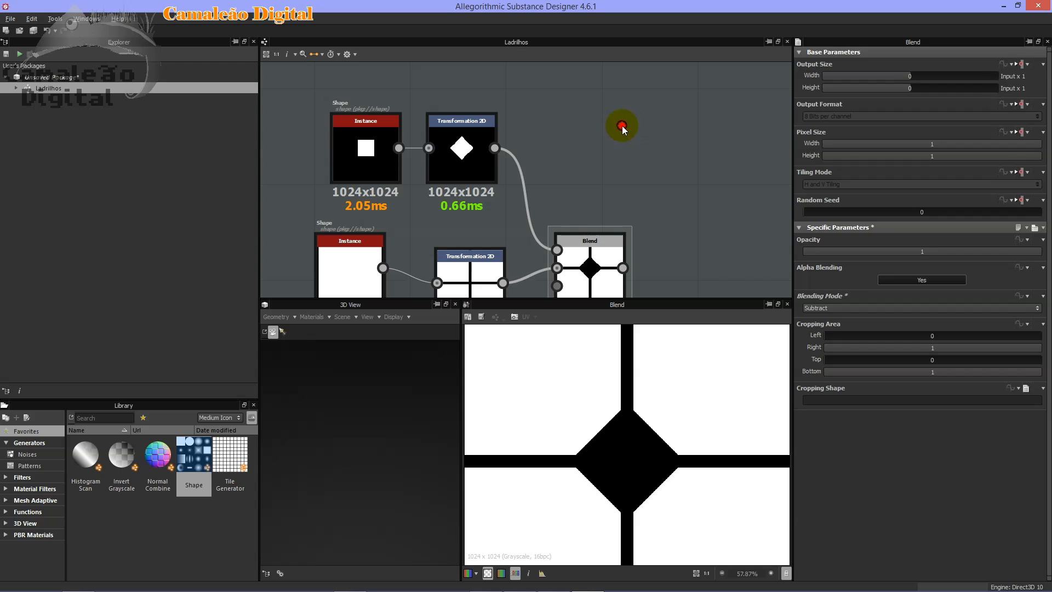
right_click(627, 128)
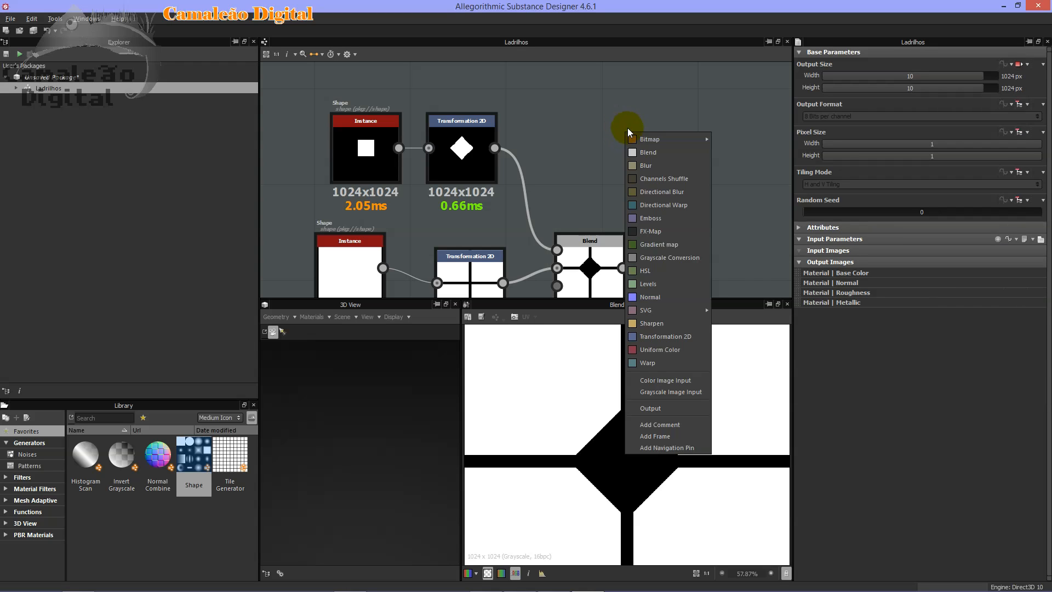
left_click(685, 337)
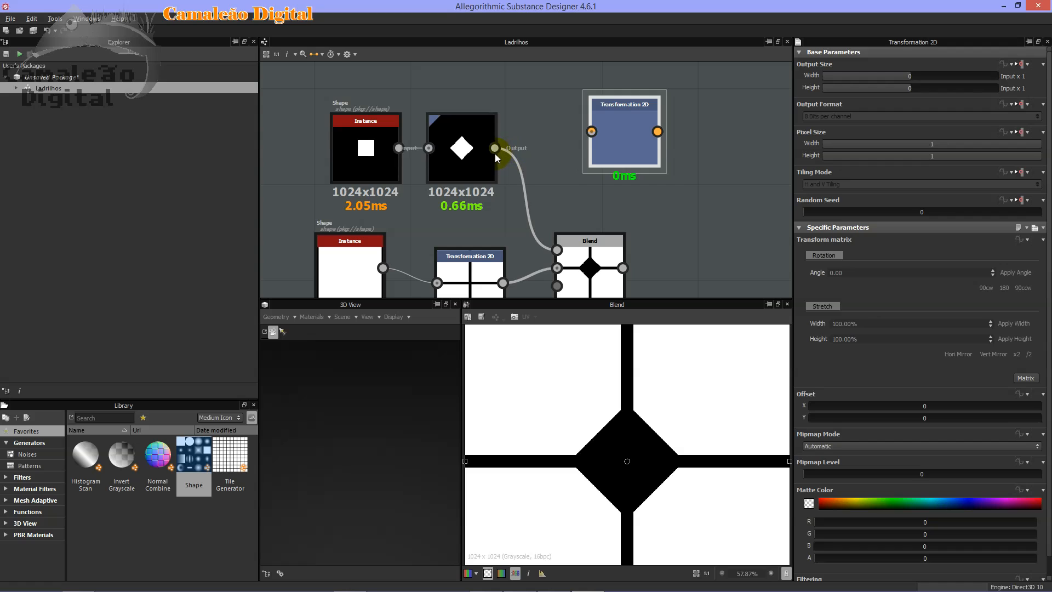
left_click_drag(495, 148, 600, 153)
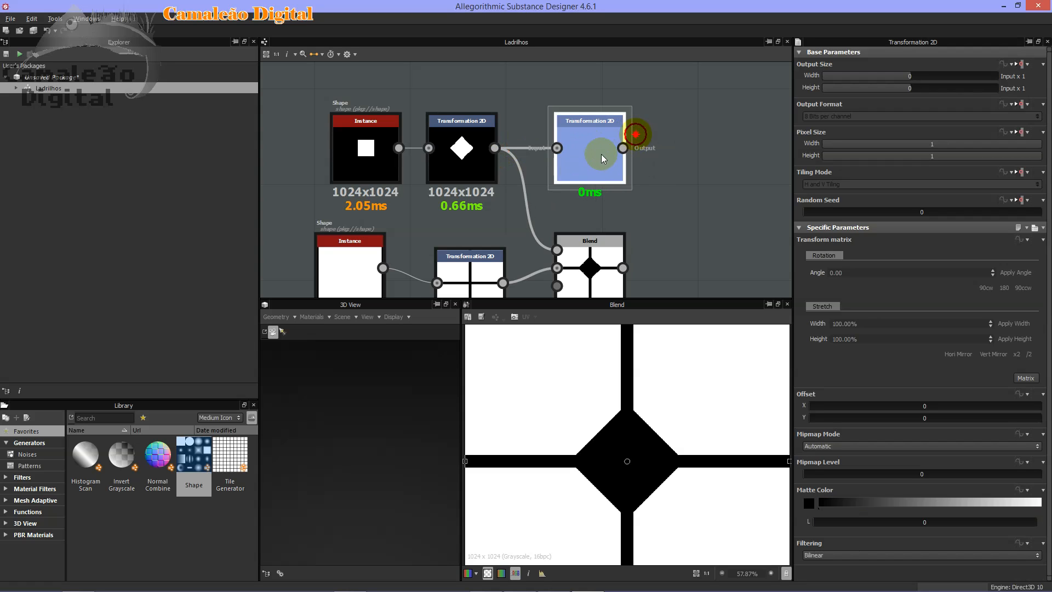
left_click(465, 135)
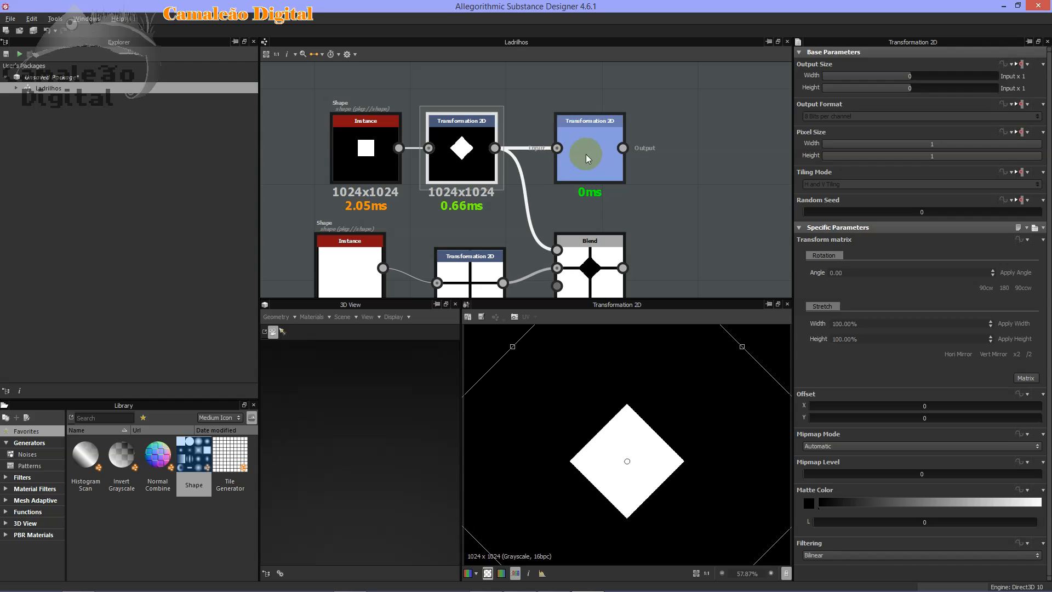
double_click(590, 155)
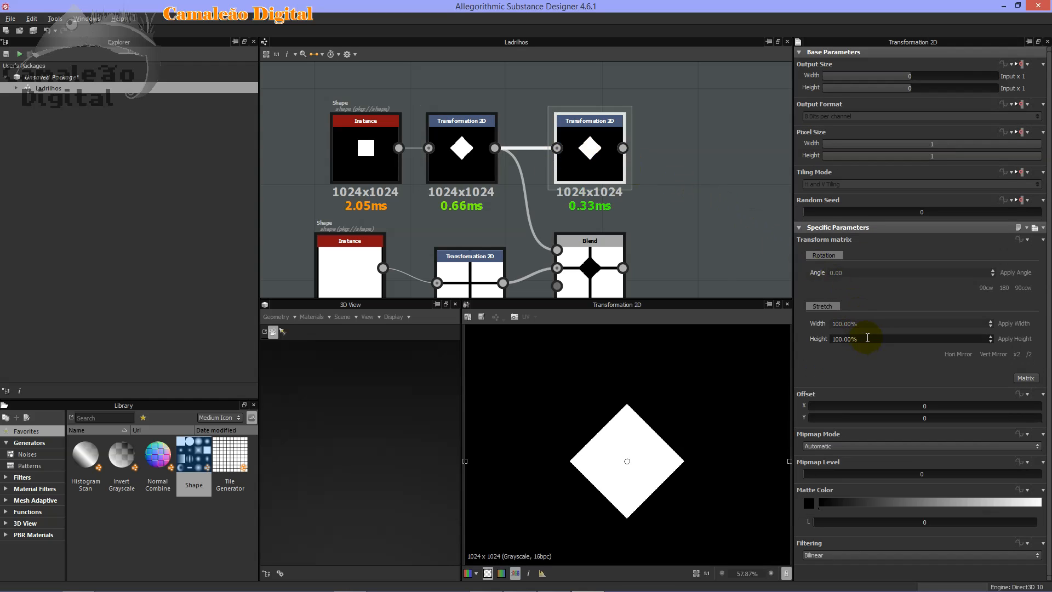
- Set the new Transformation 2D node's stretch width and height to 70% each
left_click(832, 324)
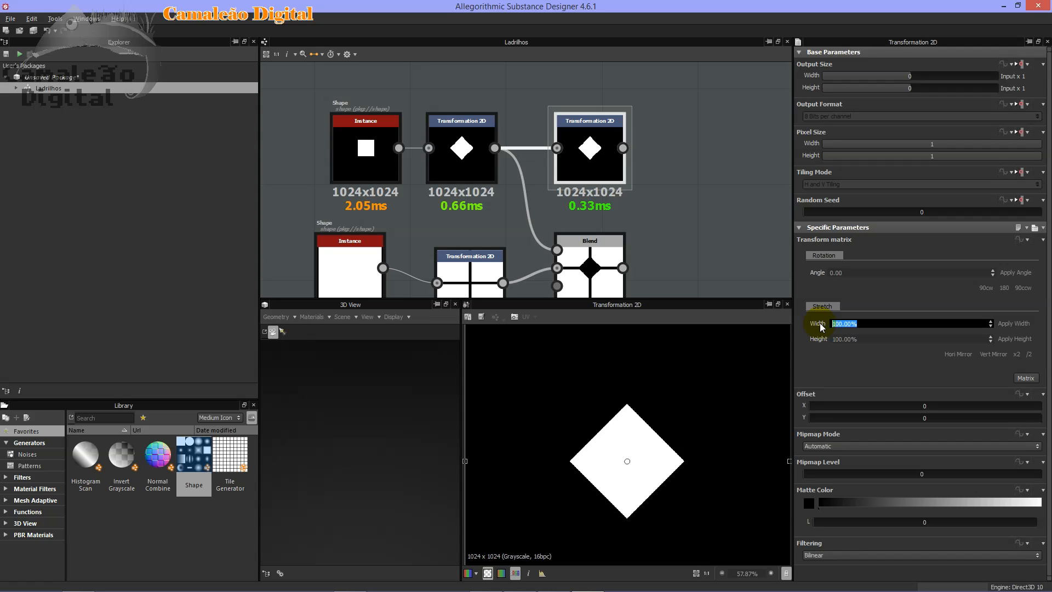
type("7")
key("Return")
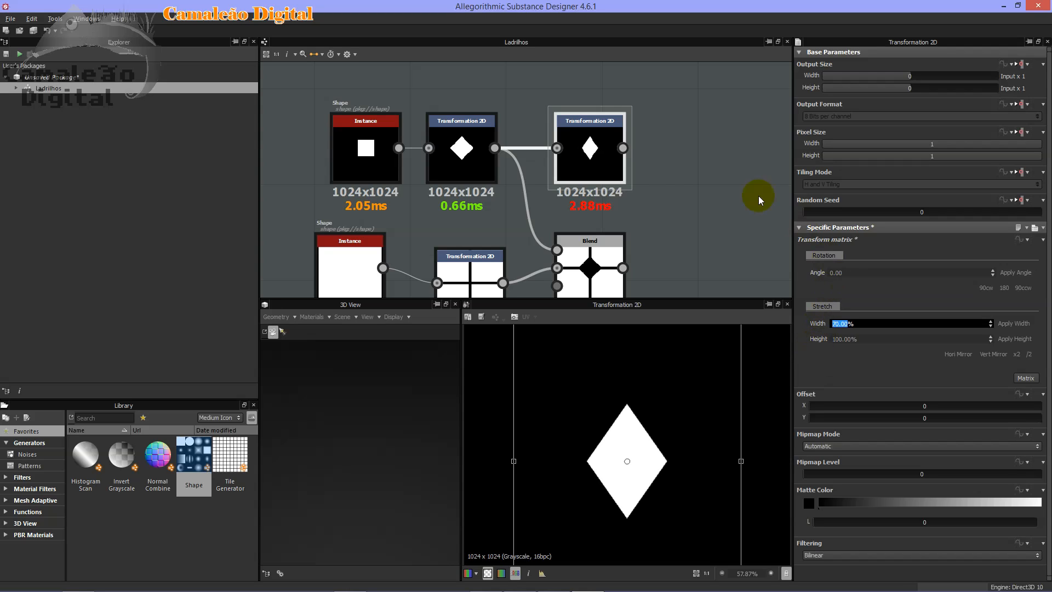
left_click(861, 340)
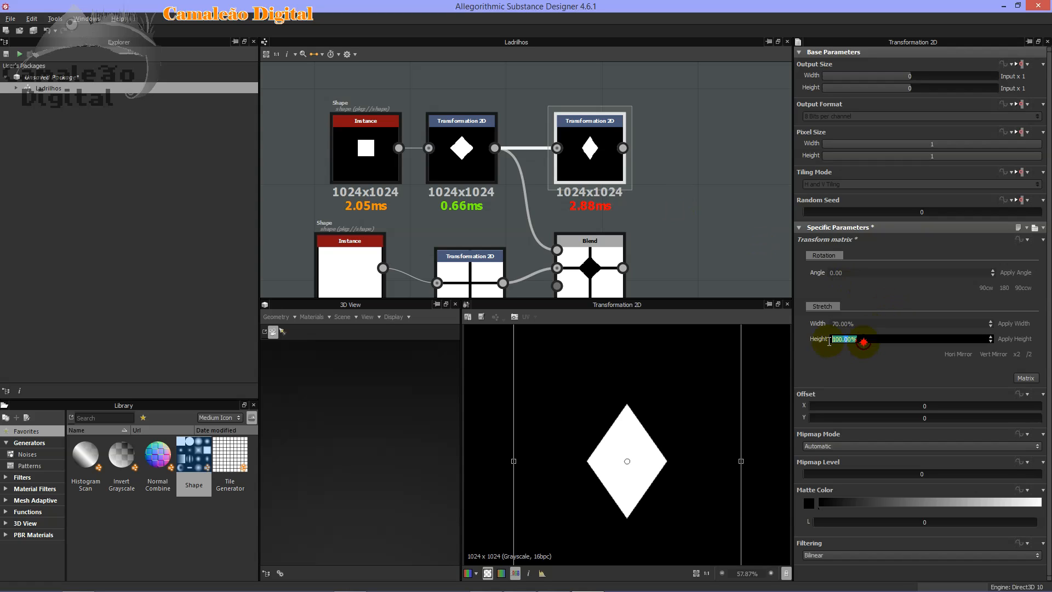
type("70")
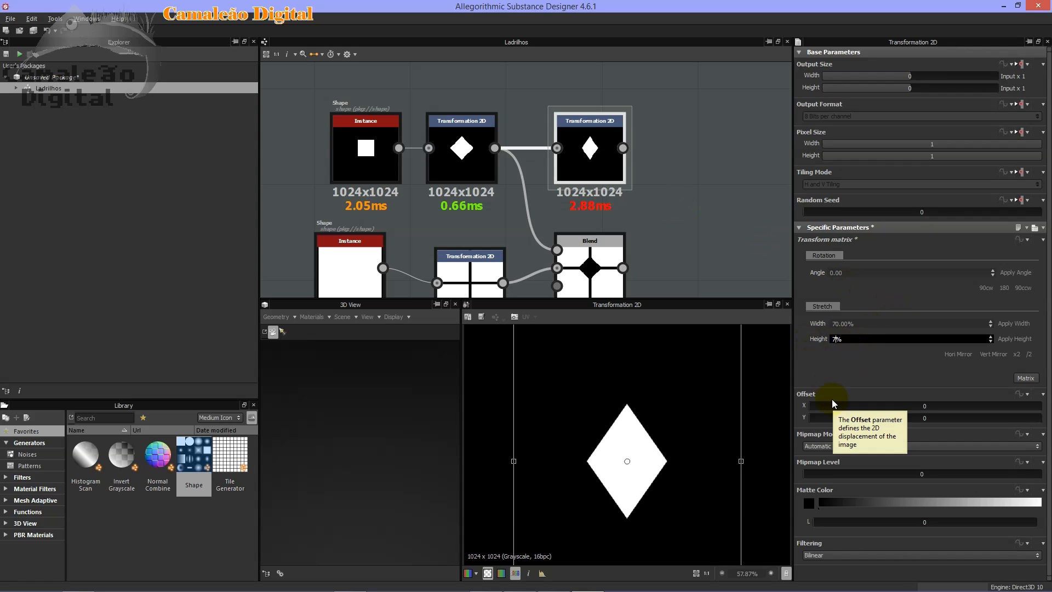
key("Return")
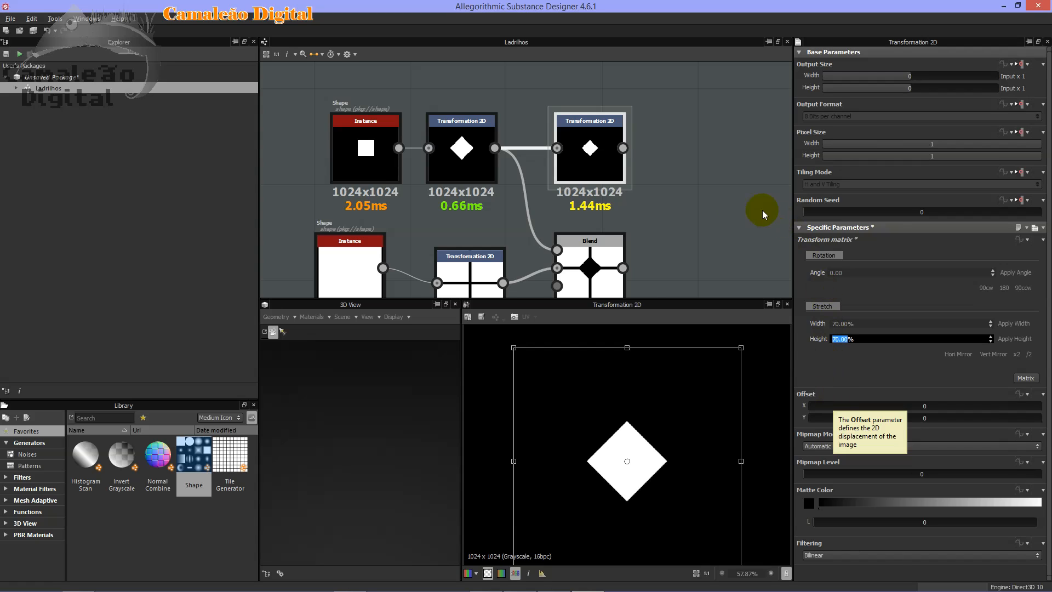
- Add a second Blend node with the first Blend as background and the reduced diamond as foreground, and preview it
middle_click_drag(658, 161, 611, 134)
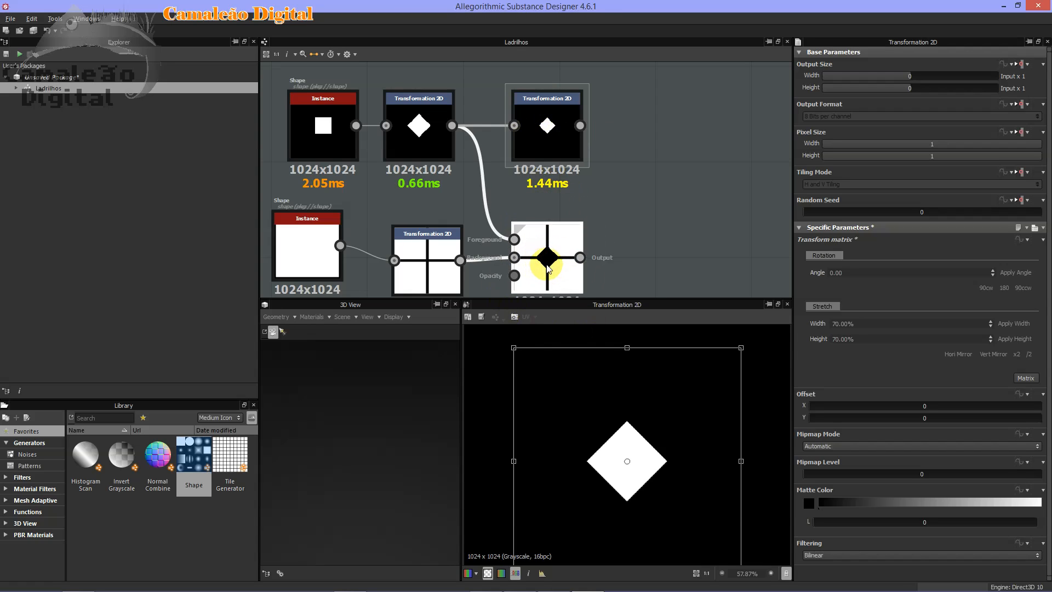
right_click(657, 204)
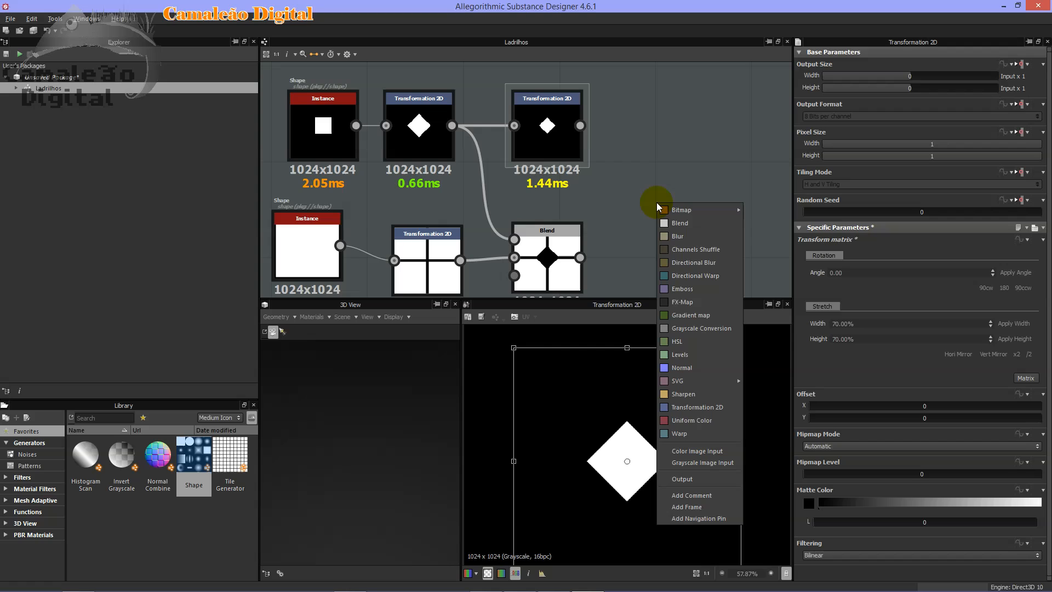
left_click(700, 226)
left_click_drag(682, 230, 708, 274)
left_click_drag(579, 258, 650, 246)
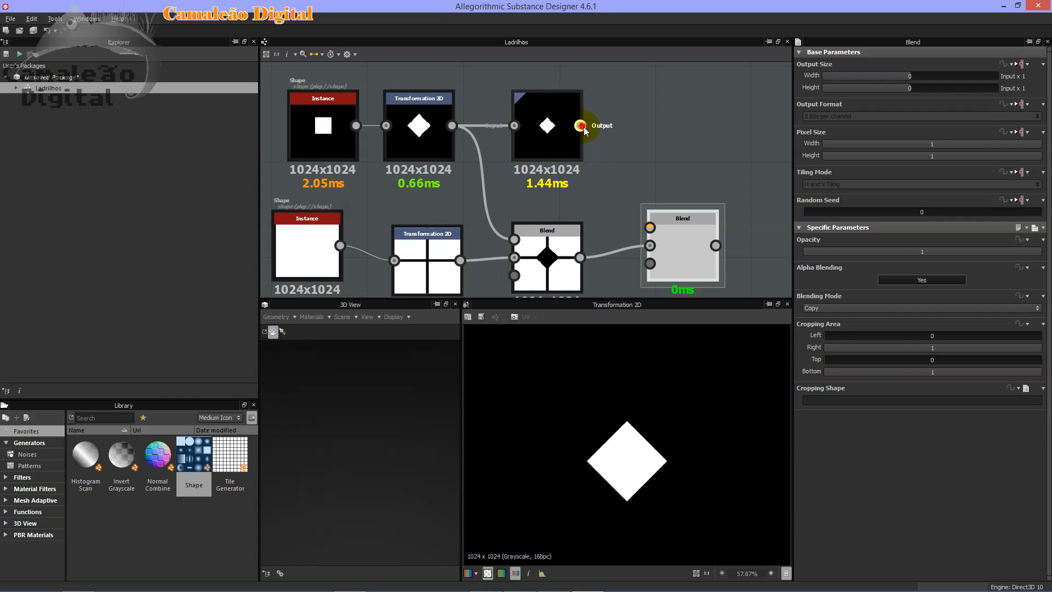
left_click_drag(580, 125, 650, 227)
double_click(665, 243)
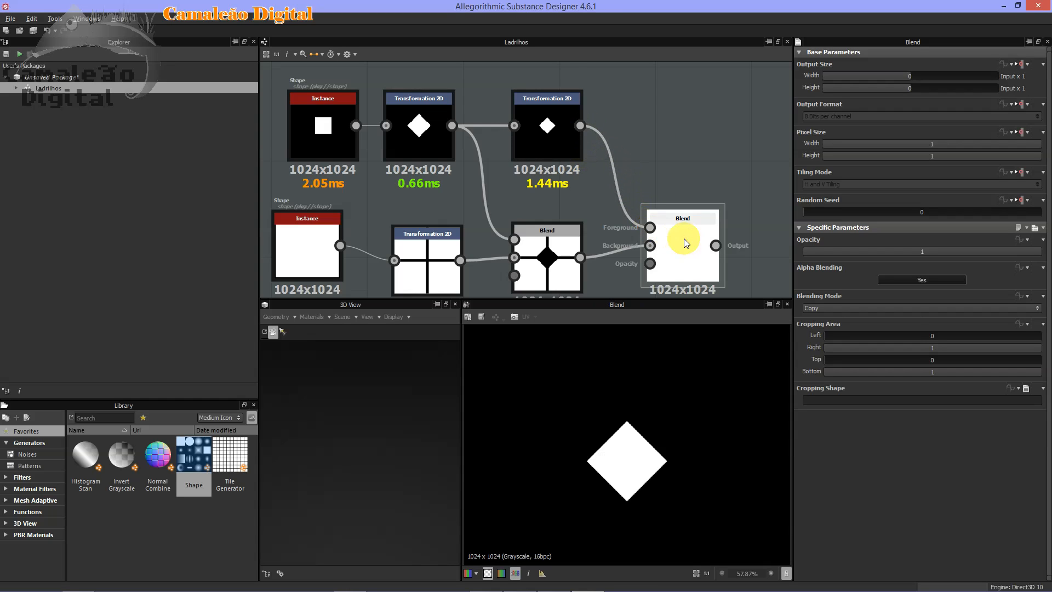
- Set the second Blend node's blending mode to Add (Linear Dodge) and inspect the diamond inset within the grout lines
left_click(909, 311)
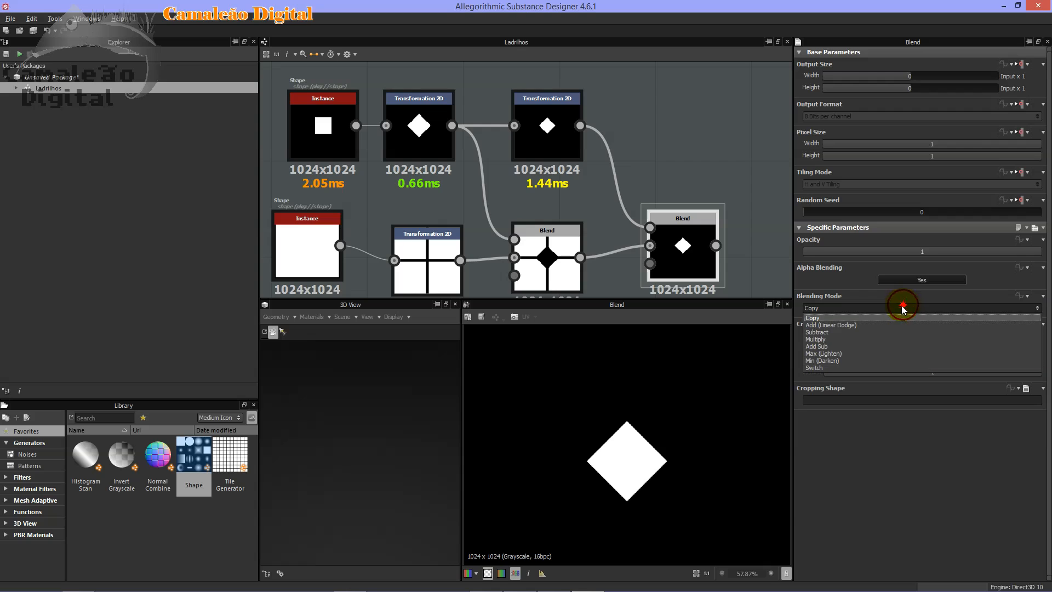
left_click(858, 326)
scroll(652, 482, "up", 3)
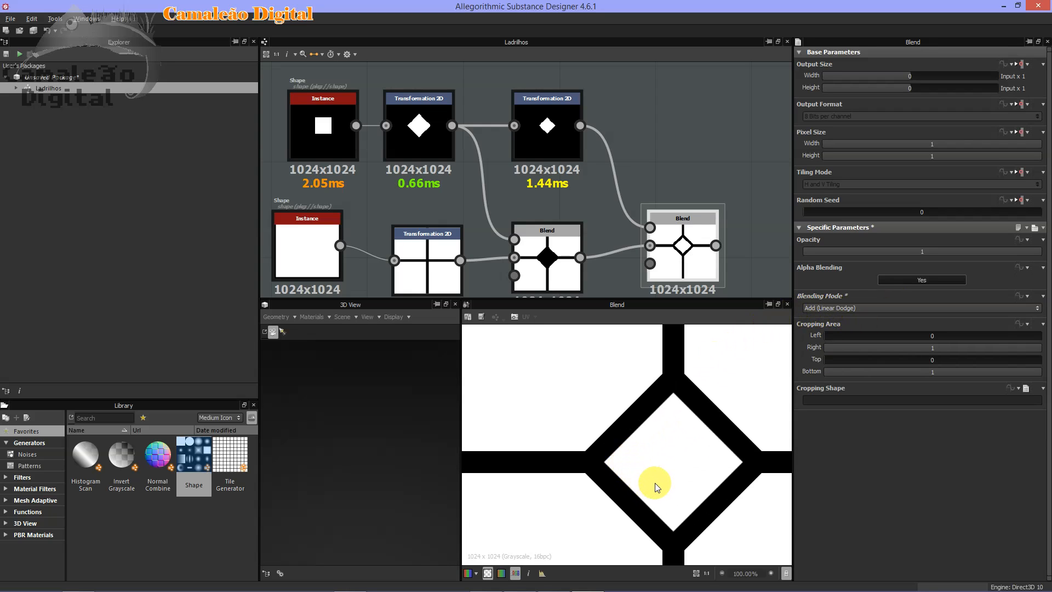
scroll(645, 481, "down", 2)
scroll(642, 482, "up", 2)
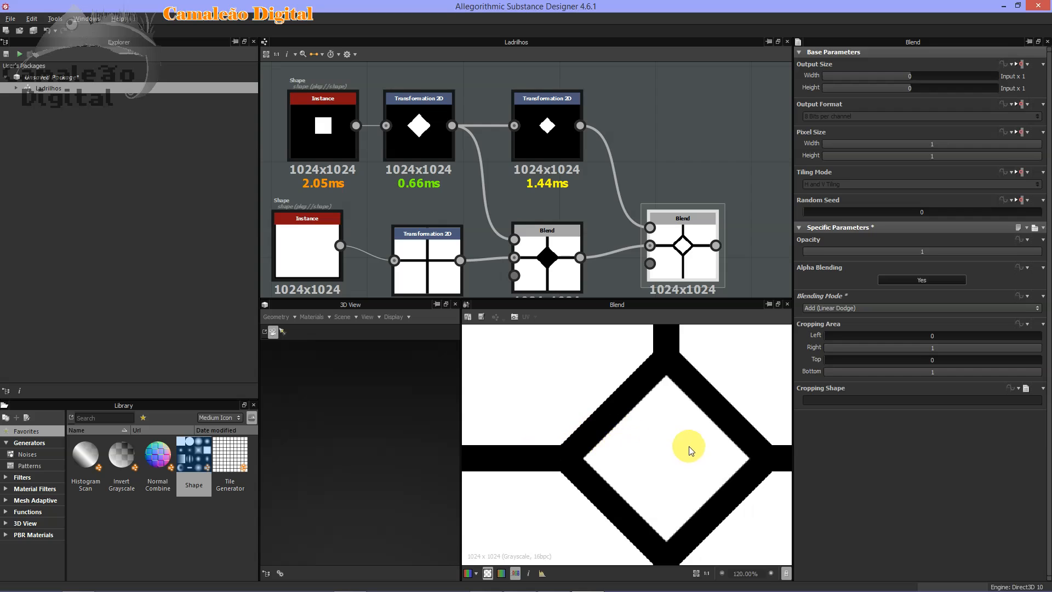
scroll(690, 450, "down", 4)
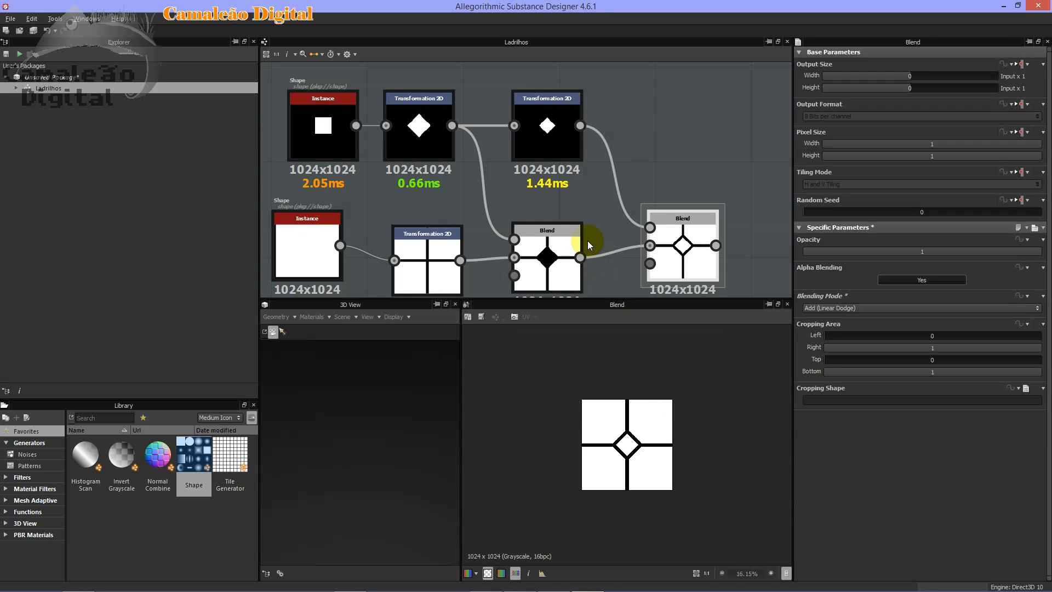
middle_click_drag(587, 241, 542, 207)
scroll(623, 185, "up", 1)
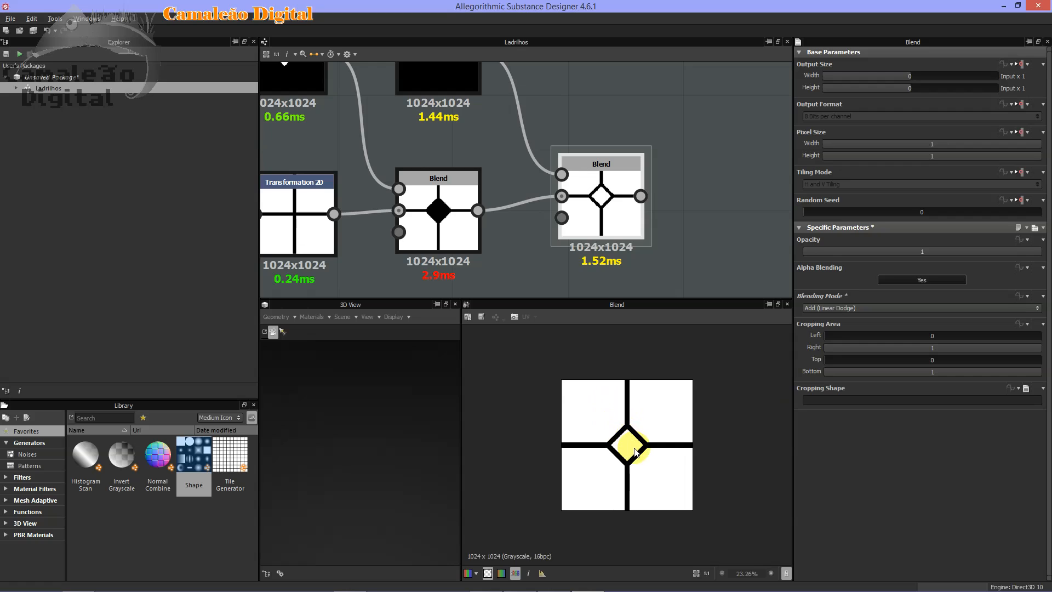
- Select all the shape, transformation and blend nodes of the tile pattern and enclose them in a frame
scroll(588, 450, "up", 1)
scroll(588, 451, "up", 2)
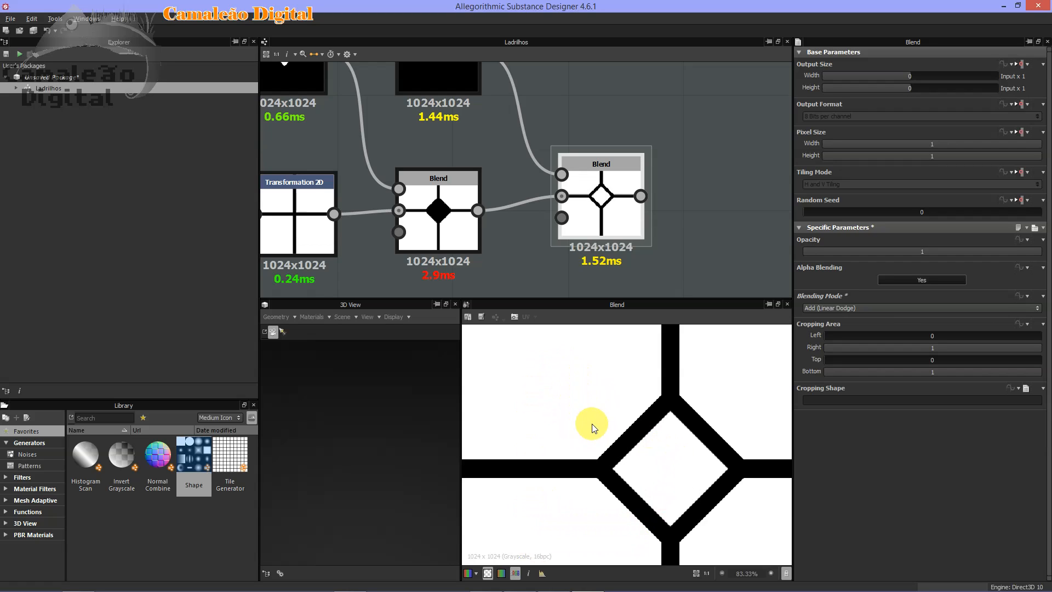
scroll(592, 423, "down", 3)
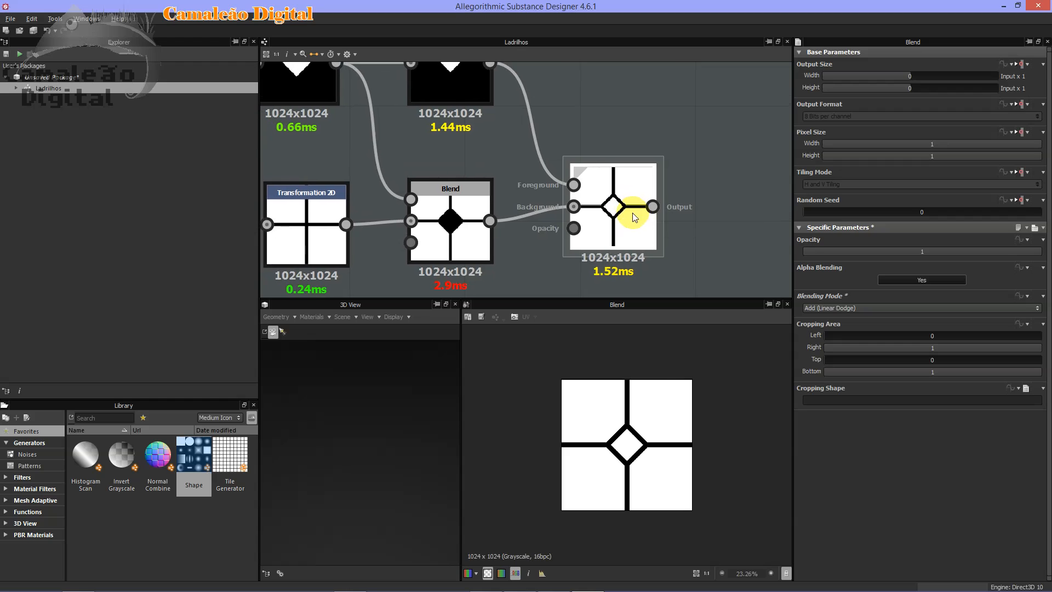
scroll(634, 217, "down", 3)
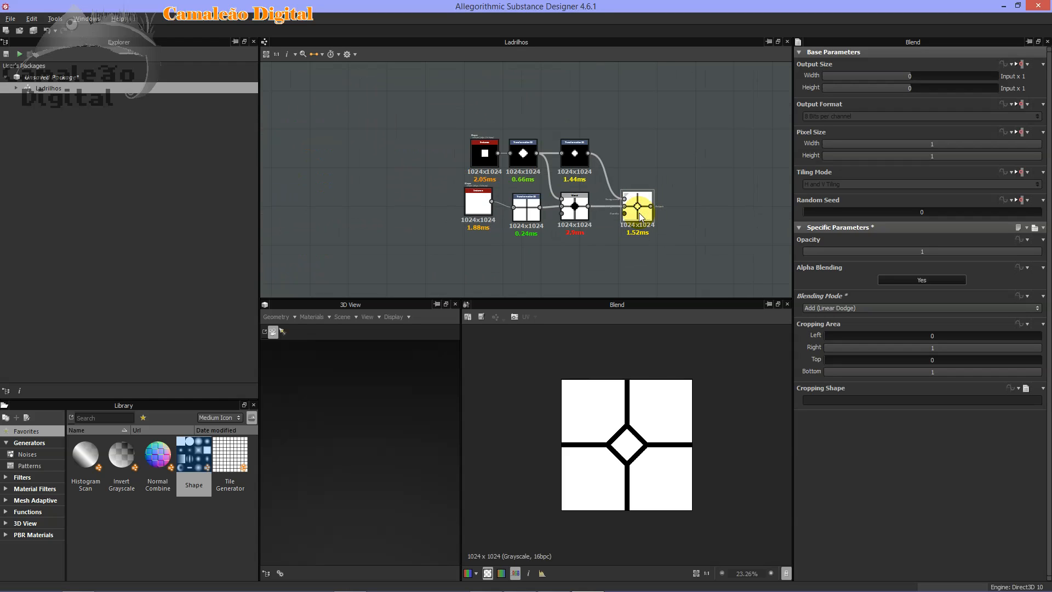
scroll(633, 241, "down", 1)
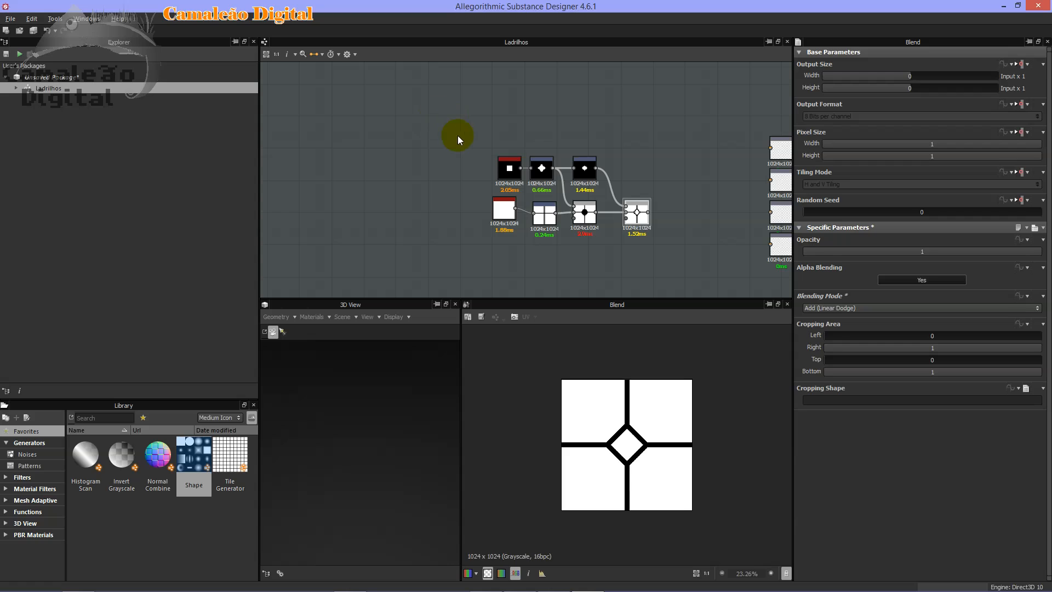
left_click_drag(486, 128, 682, 267)
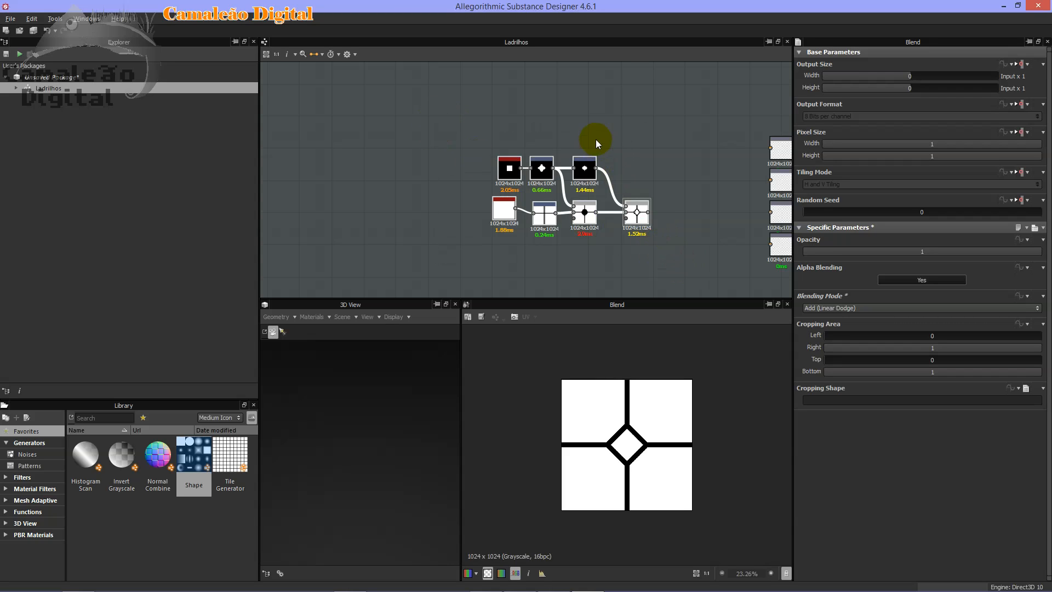
middle_click_drag(596, 145, 596, 149)
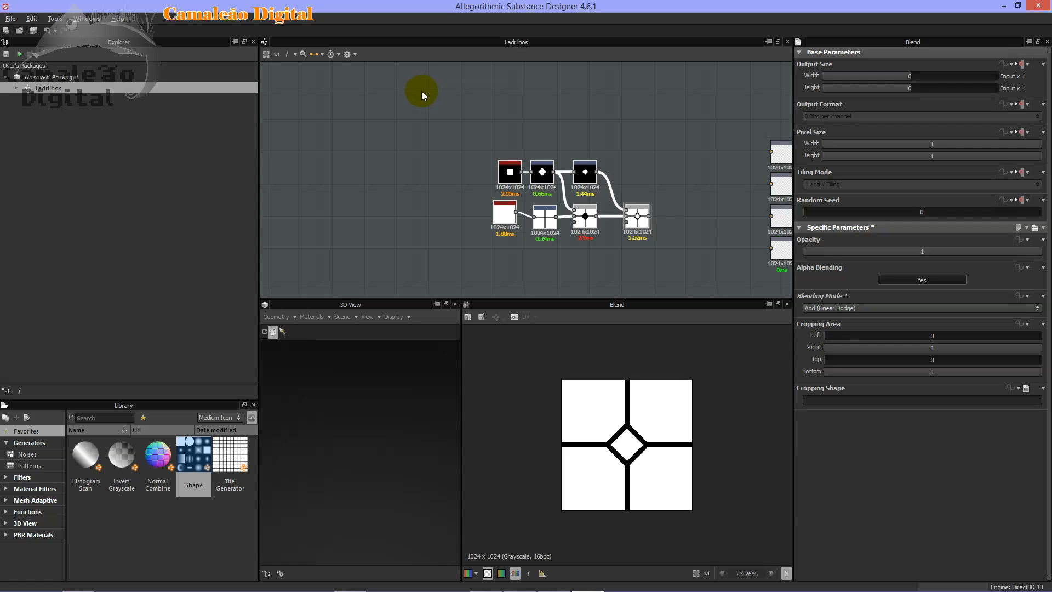
left_click_drag(396, 96, 706, 278)
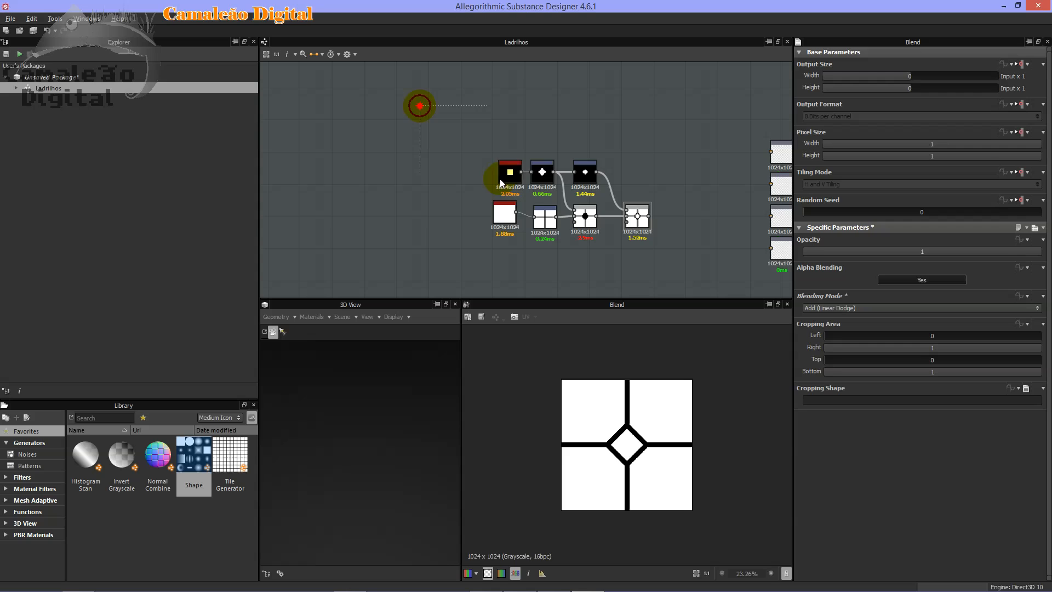
right_click(656, 143)
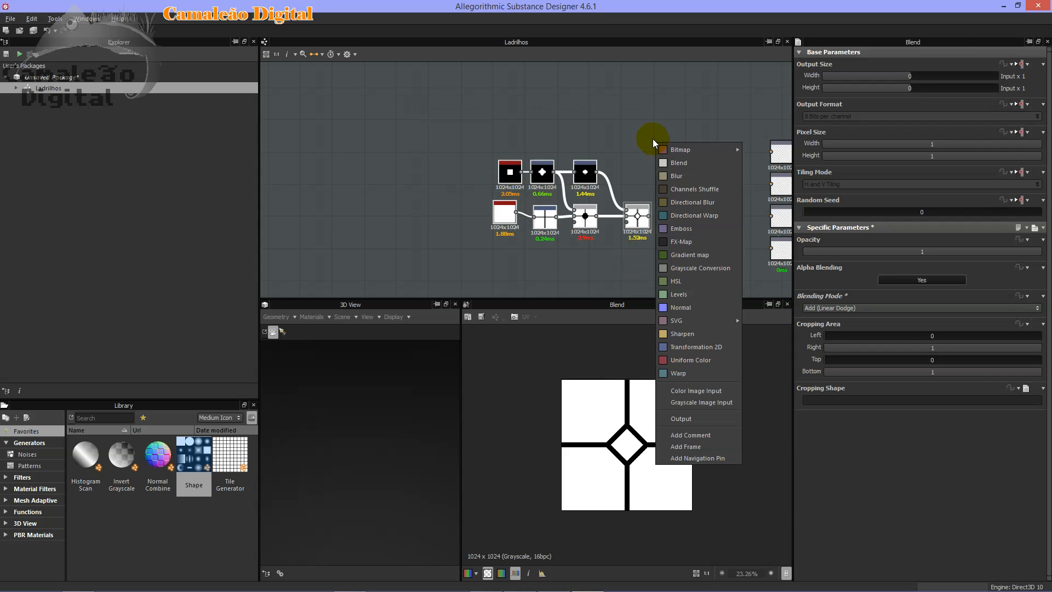
left_click(703, 452)
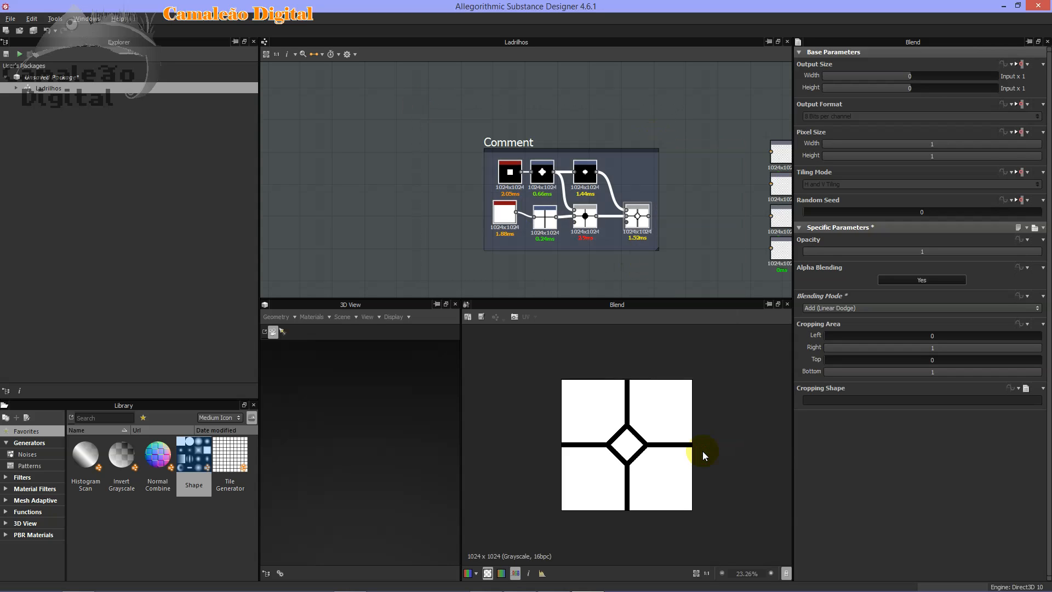
- Set the new frame's title to Formato
left_click(515, 145)
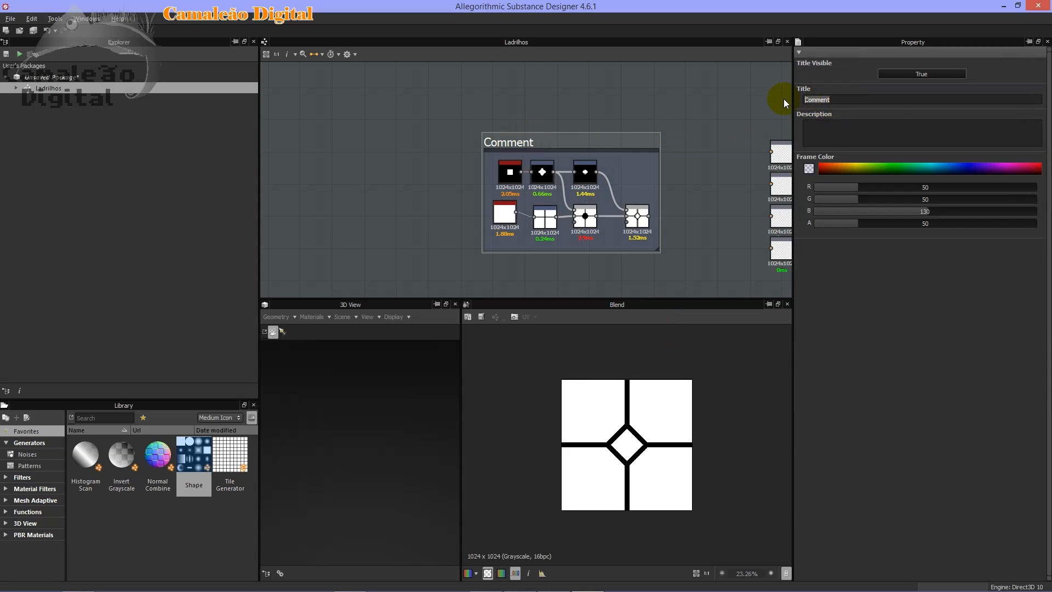
type("Formato")
key("Return")
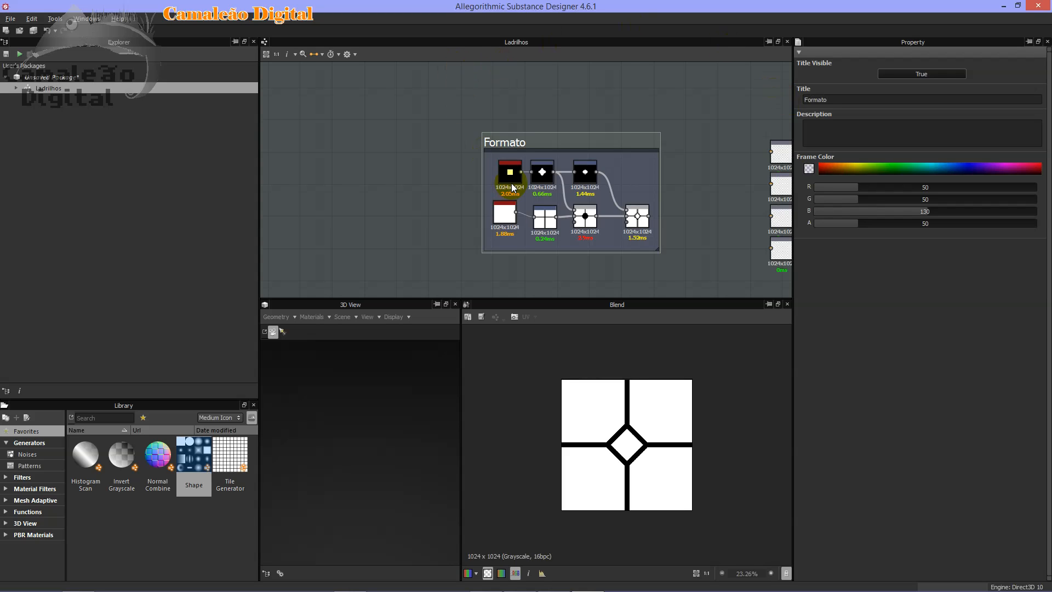
- Move the Formato frame with its nodes farther from the output nodes and widen it beyond the second Blend node
left_click_drag(519, 143, 424, 158)
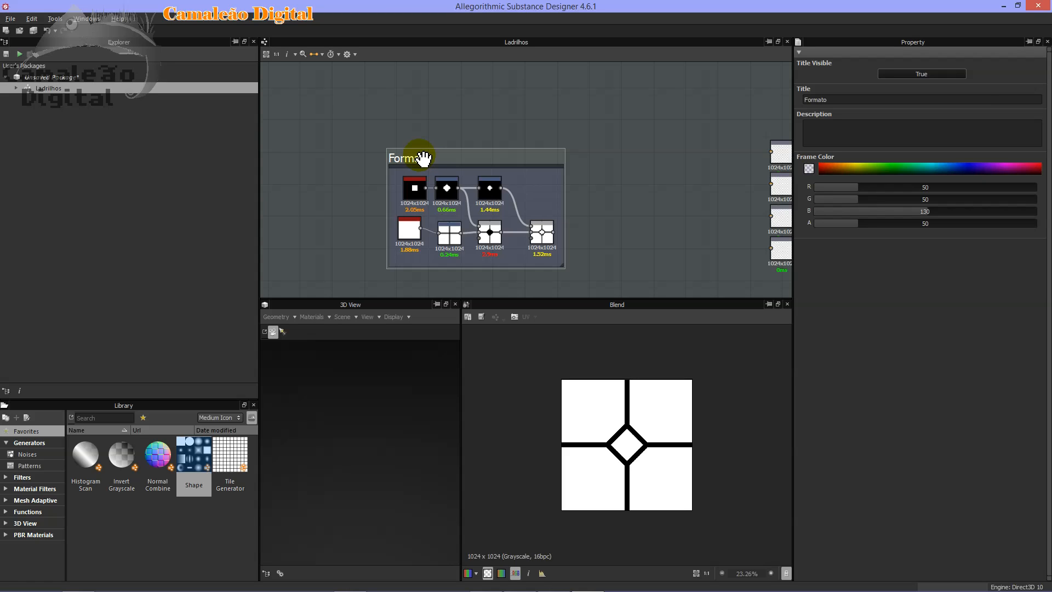
left_click_drag(564, 266, 649, 263)
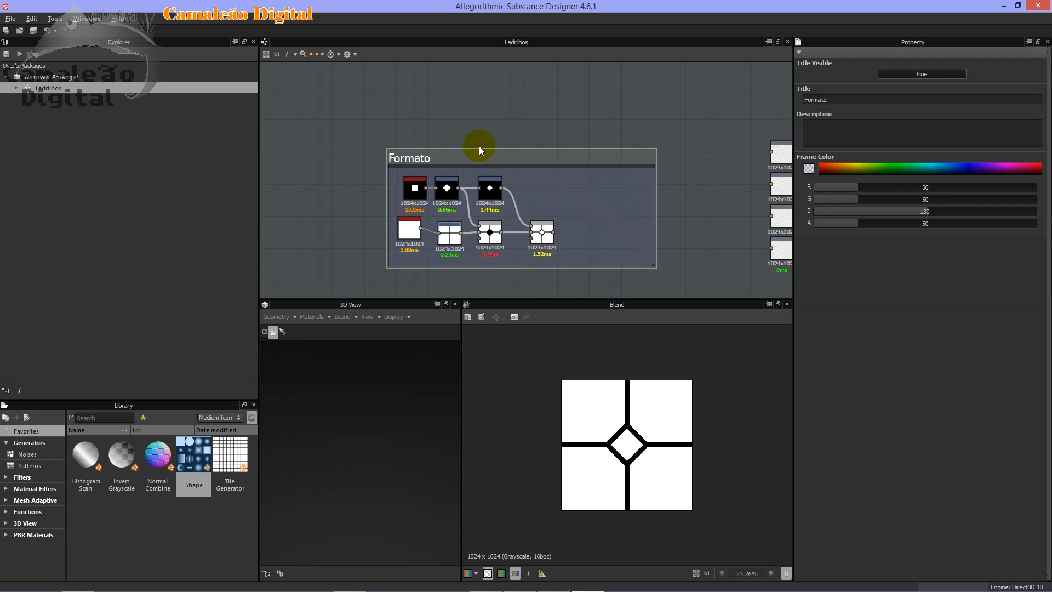
left_click_drag(412, 159, 384, 151)
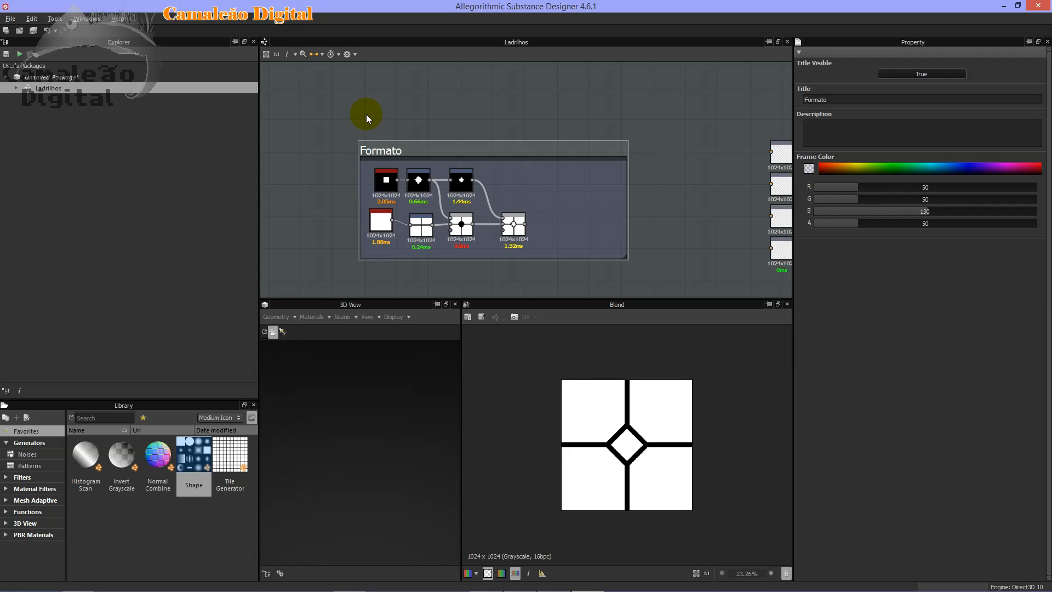
left_click_drag(395, 148, 378, 165)
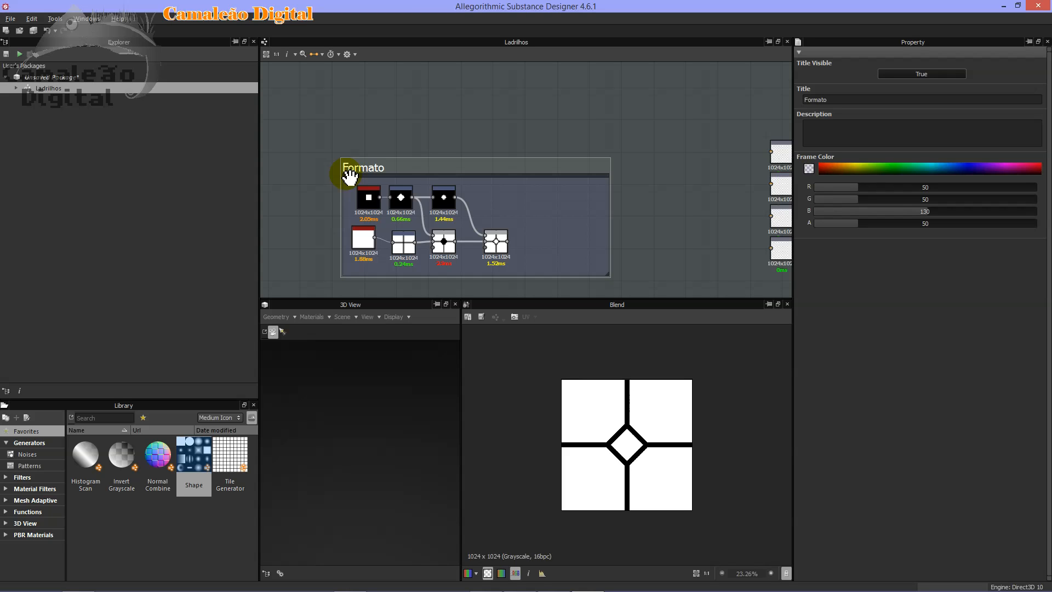
- Connect the second Blend node to the topmost output node and view the tile pattern on the 3D model
scroll(612, 258, "up", 3)
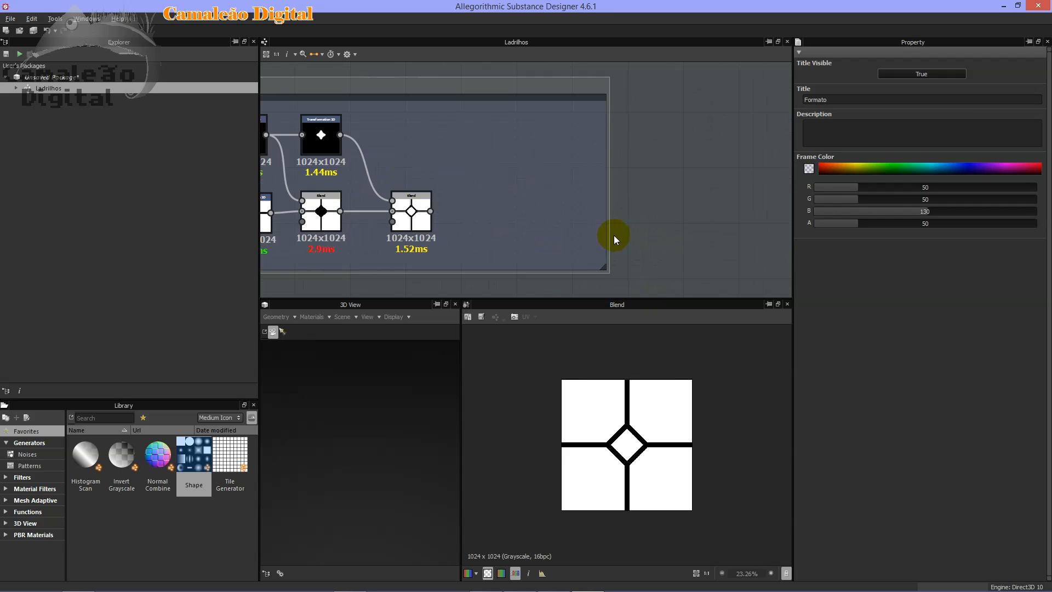
scroll(584, 223, "down", 4)
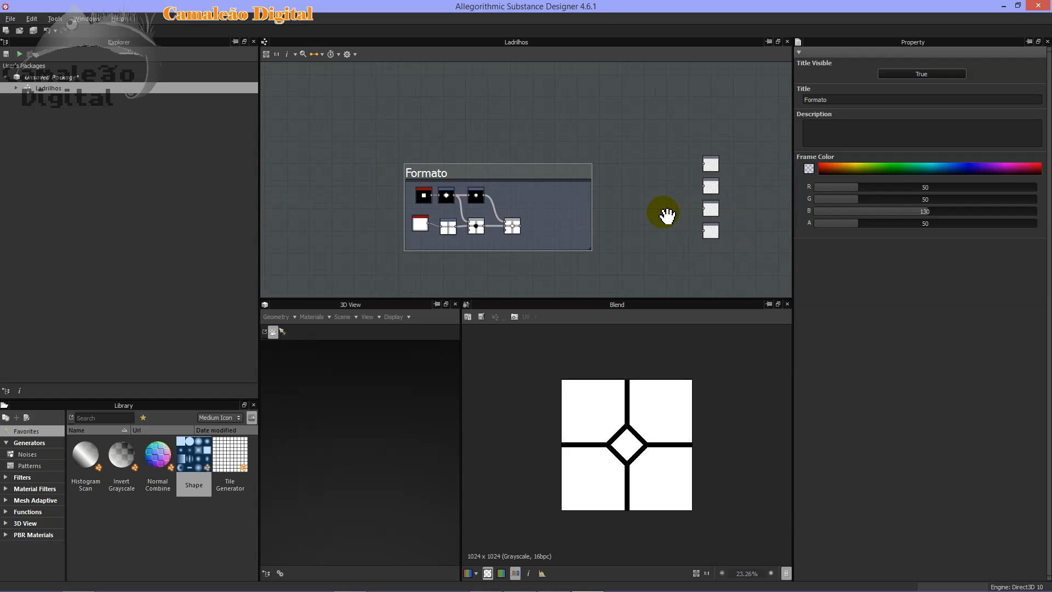
left_click_drag(509, 227, 693, 165)
left_click(499, 229)
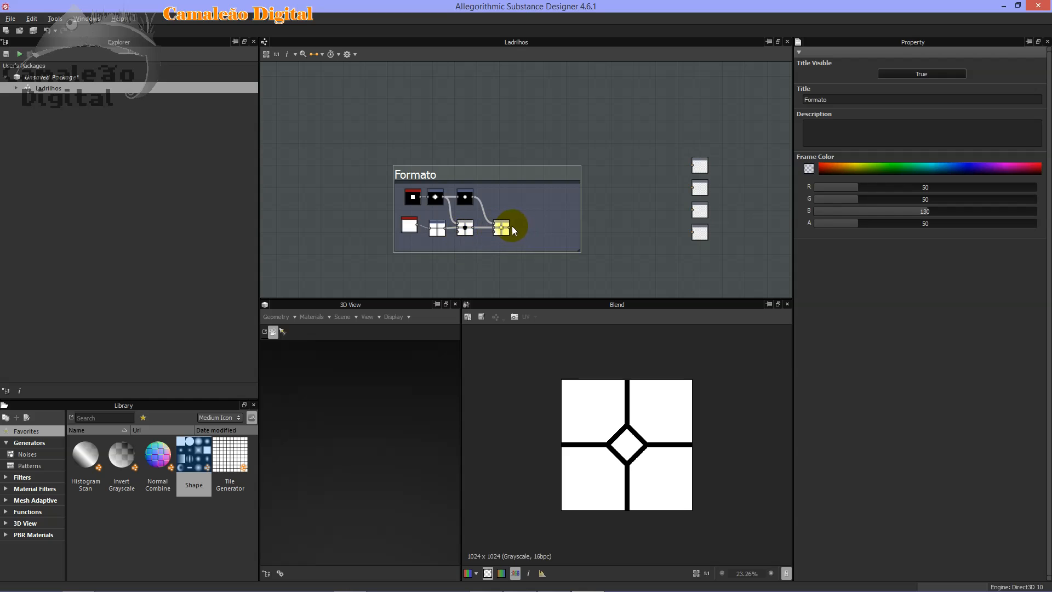
left_click_drag(512, 226, 693, 165)
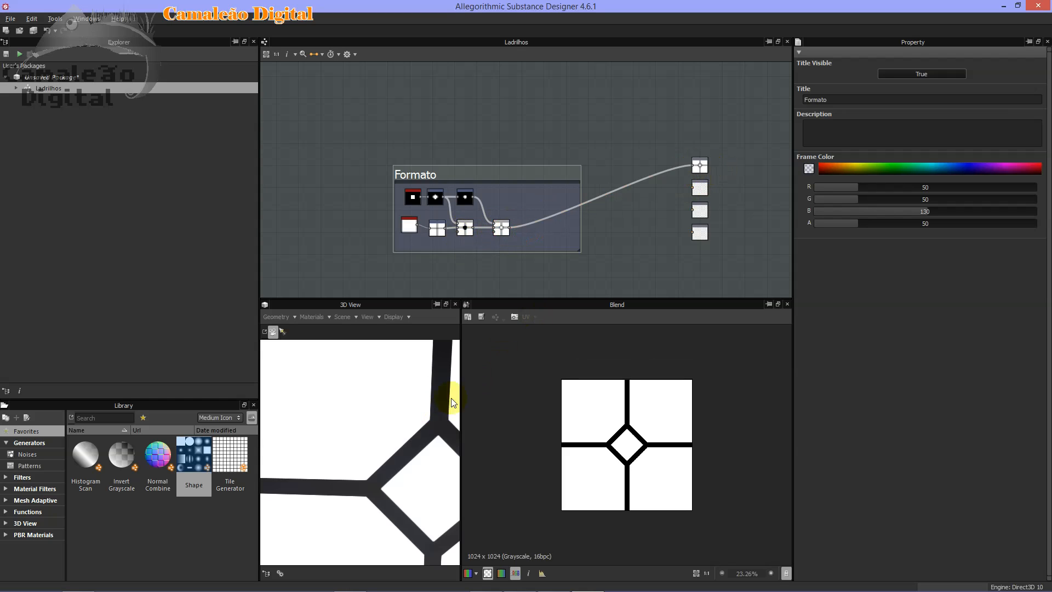
right_click_drag(370, 446, 400, 468)
middle_click_drag(400, 468, 387, 454)
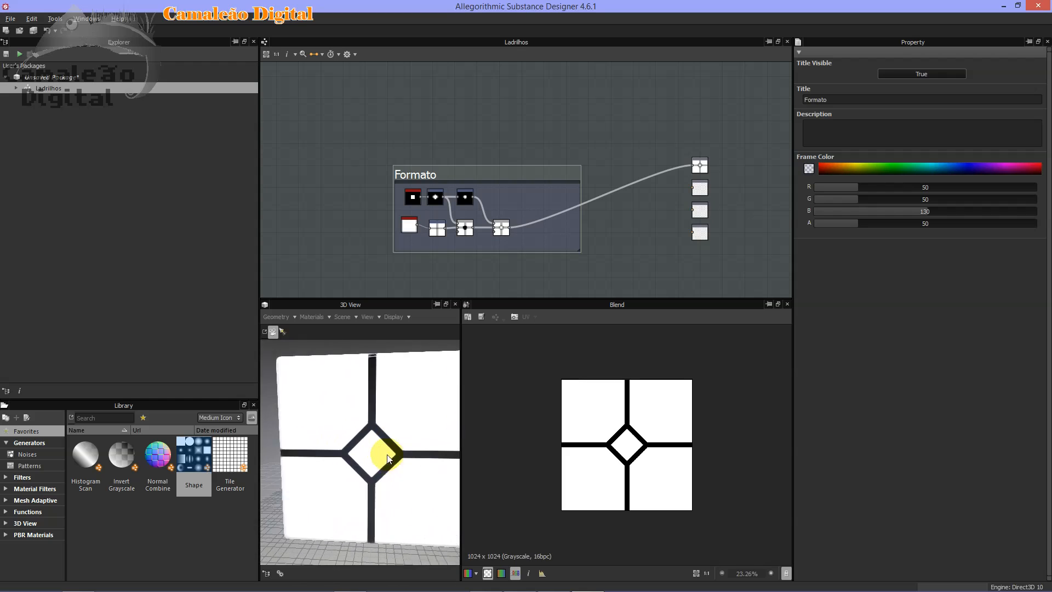
left_click_drag(388, 457, 364, 469)
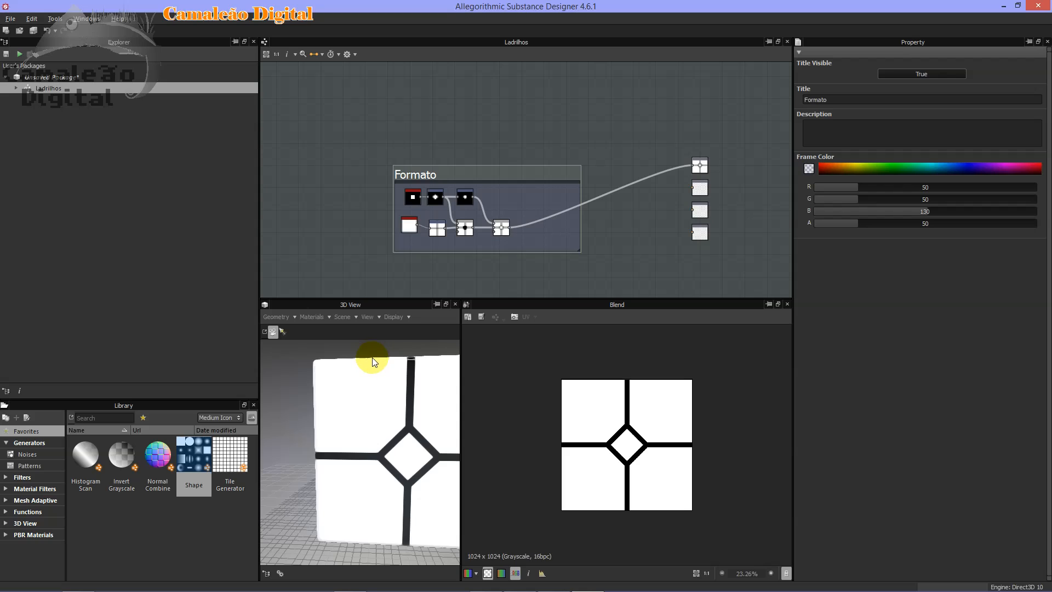
- Add a Tile Generator node inside the Formato frame, placed after the second Blend node
left_click(230, 457)
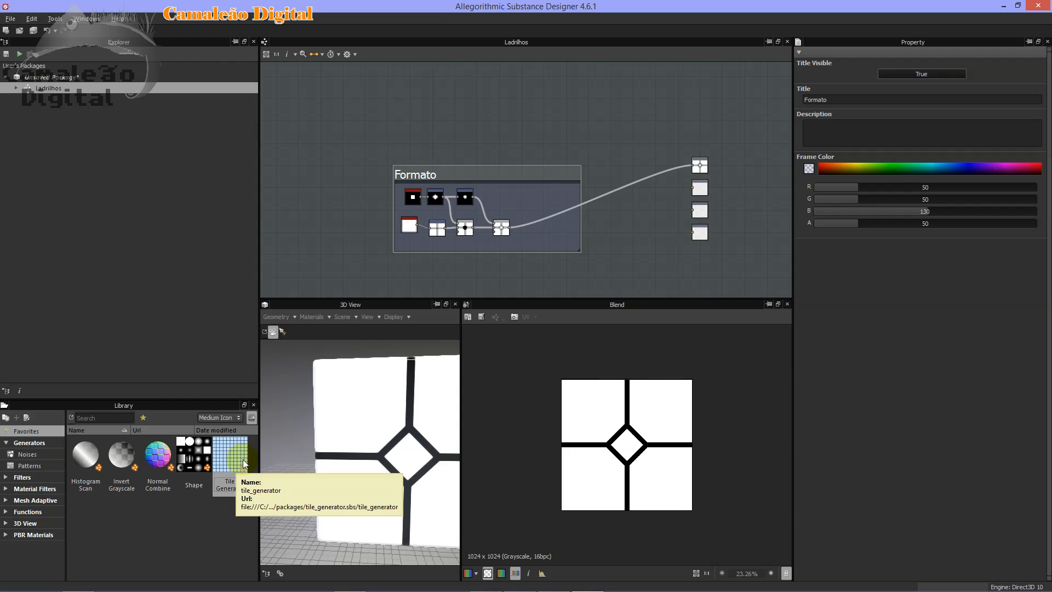
left_click_drag(244, 463, 553, 235)
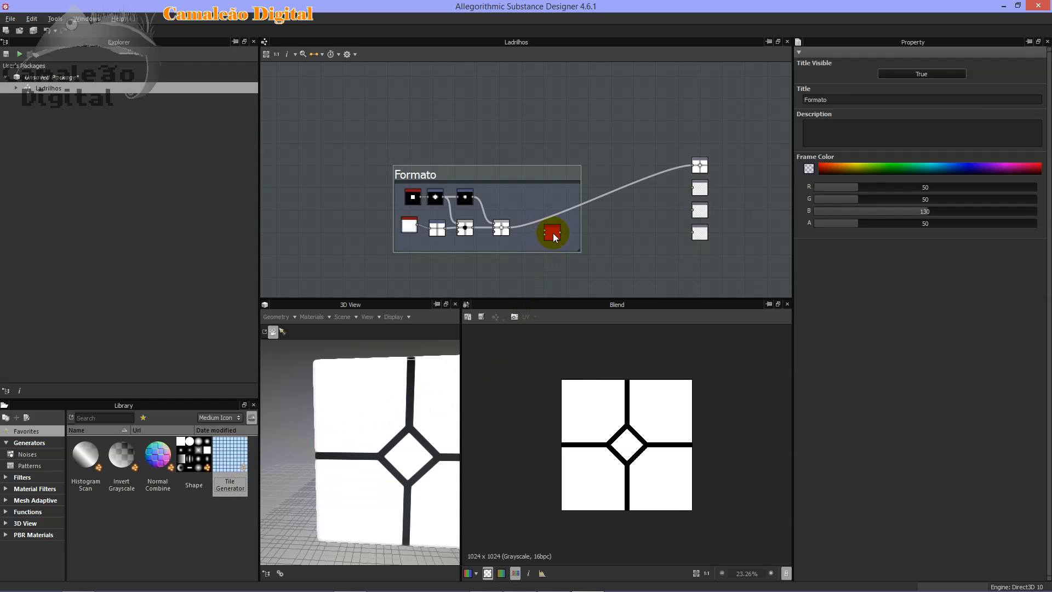
scroll(561, 226, "up", 8)
left_click(355, 222)
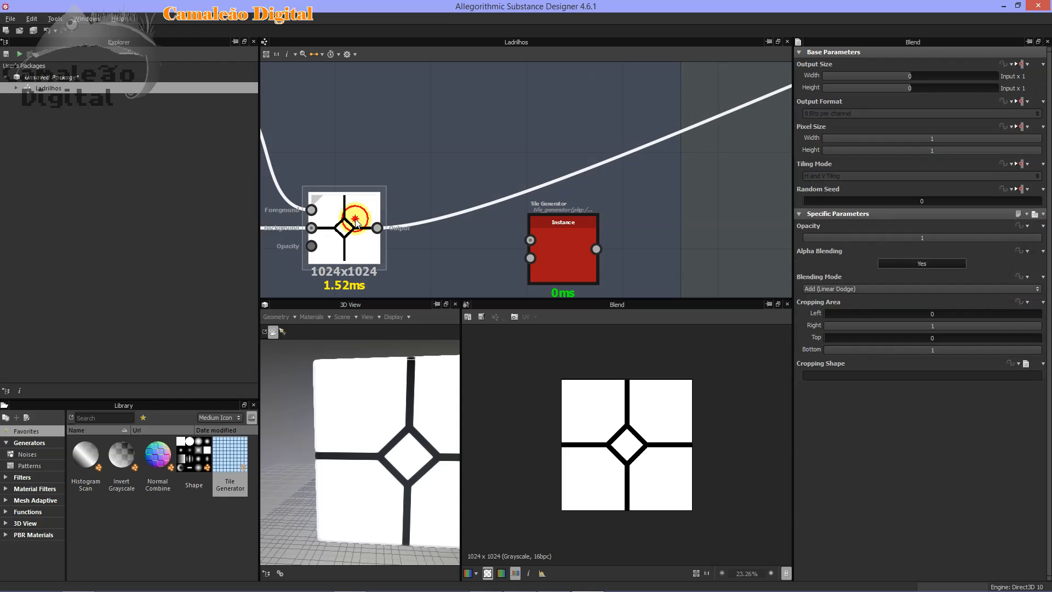
left_click_drag(555, 235, 585, 210)
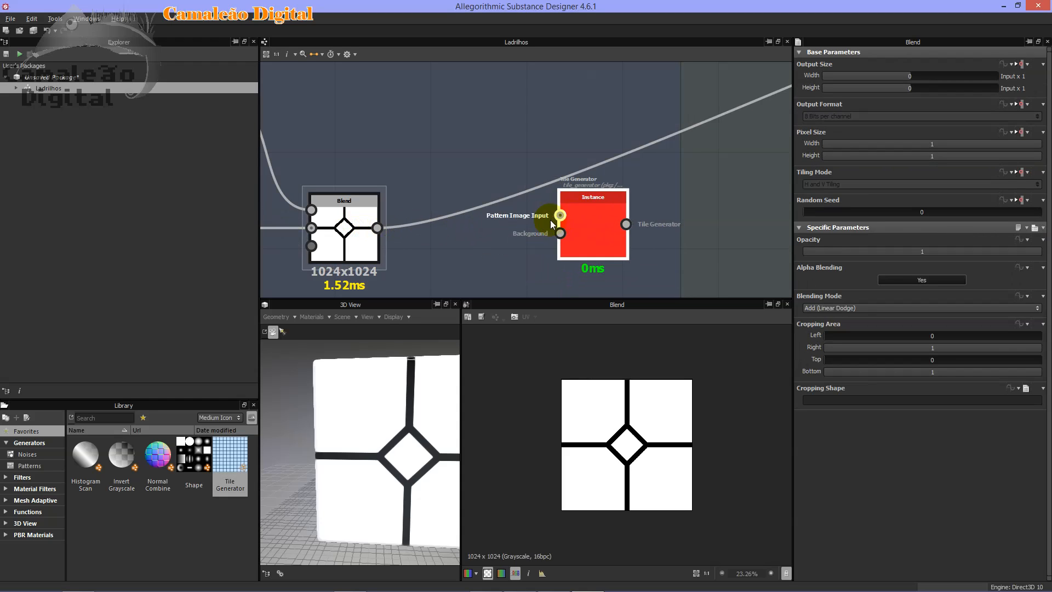
- Try feeding the second Blend node into the Tile Generator's Pattern Image Input
left_click_drag(397, 230, 562, 217)
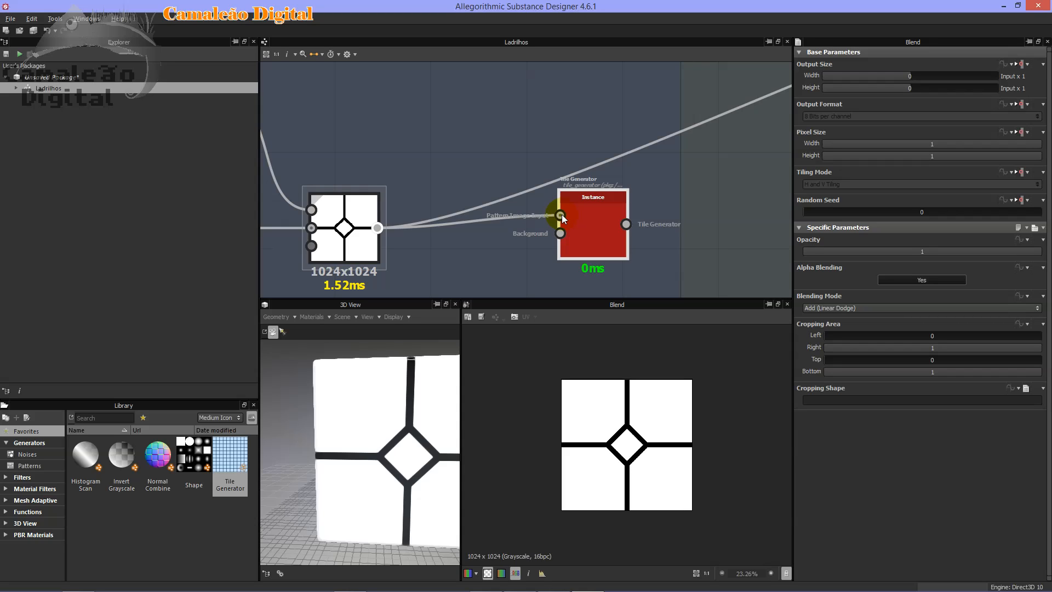
left_click_drag(561, 215, 377, 227)
left_click(360, 227)
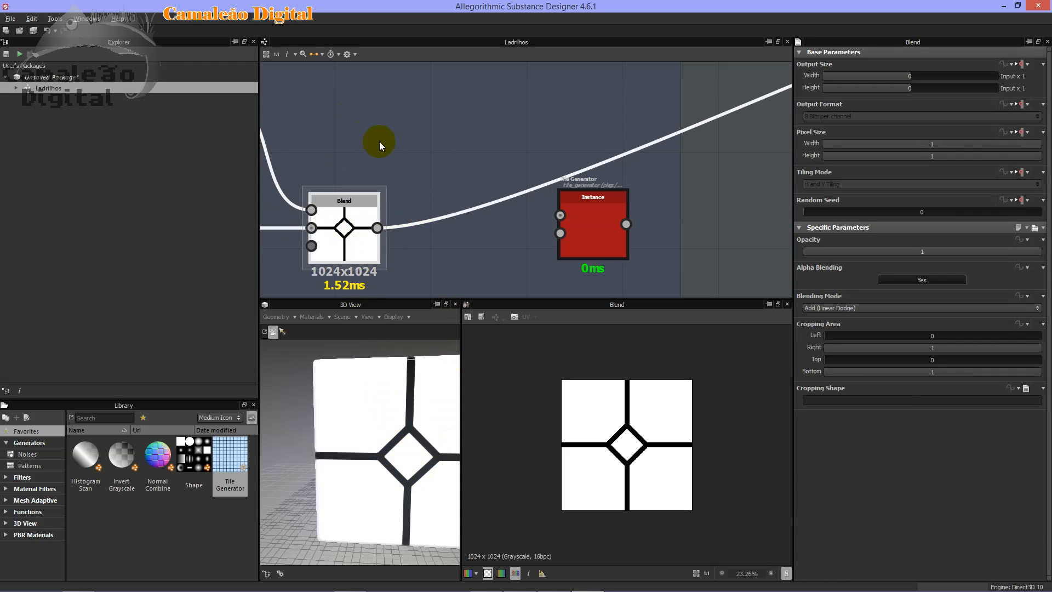
- Review the node chain back to the Shape node and nudge the grout cross's Transformation 2D node slightly upward
middle_click_drag(404, 152, 514, 143)
middle_click_drag(318, 207, 529, 207)
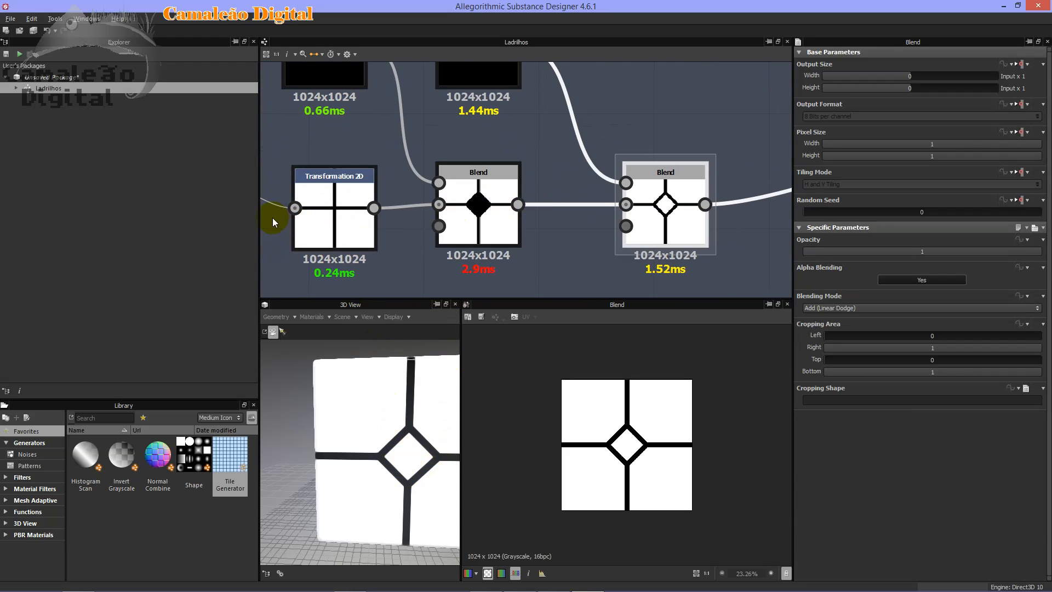
middle_click_drag(272, 218, 522, 189)
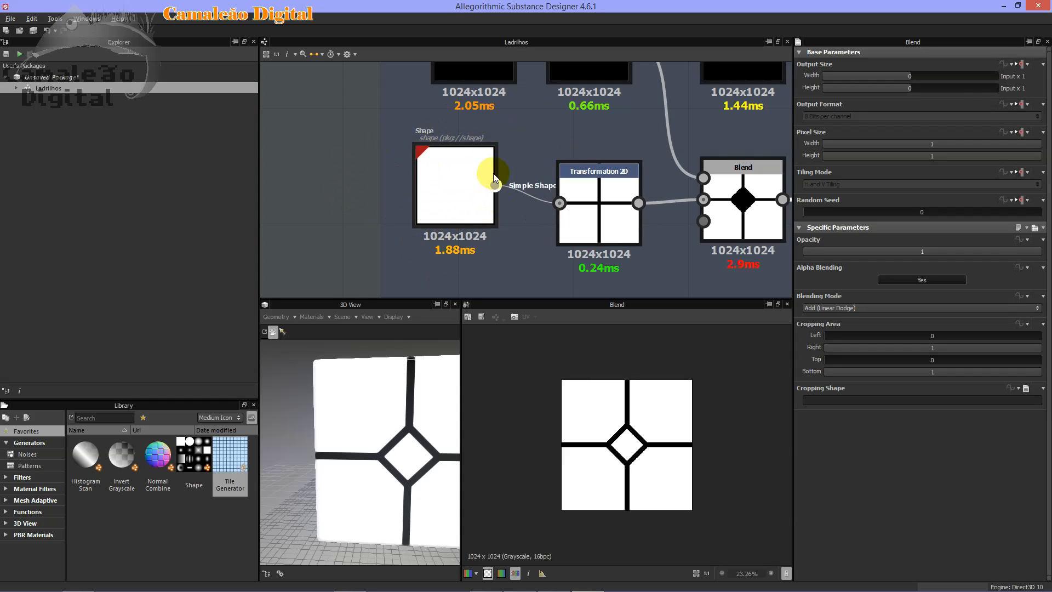
middle_click_drag(554, 212, 367, 156)
middle_click_drag(379, 200, 610, 183)
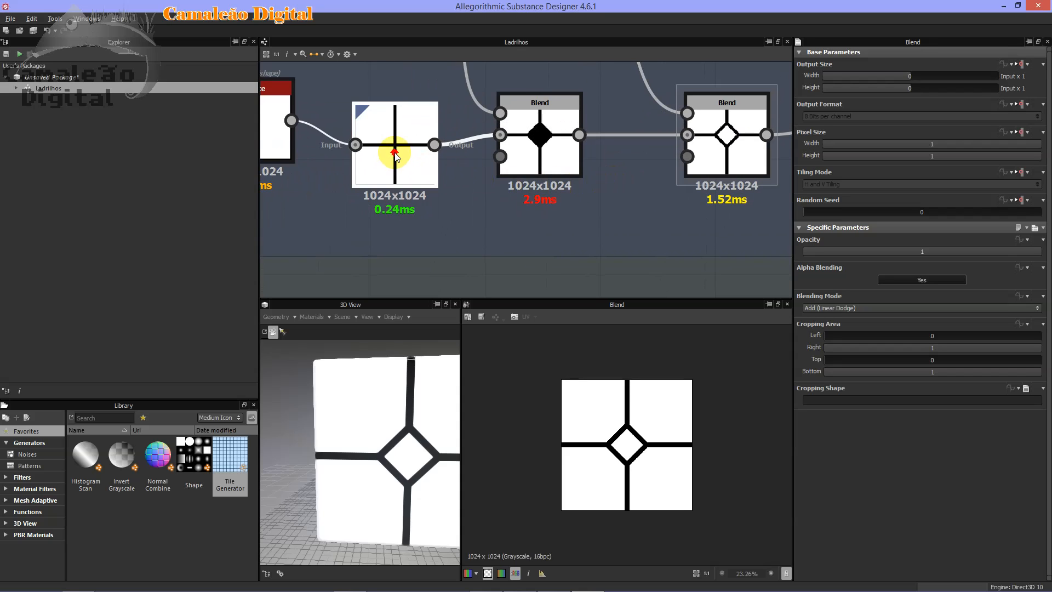
left_click_drag(395, 151, 399, 142)
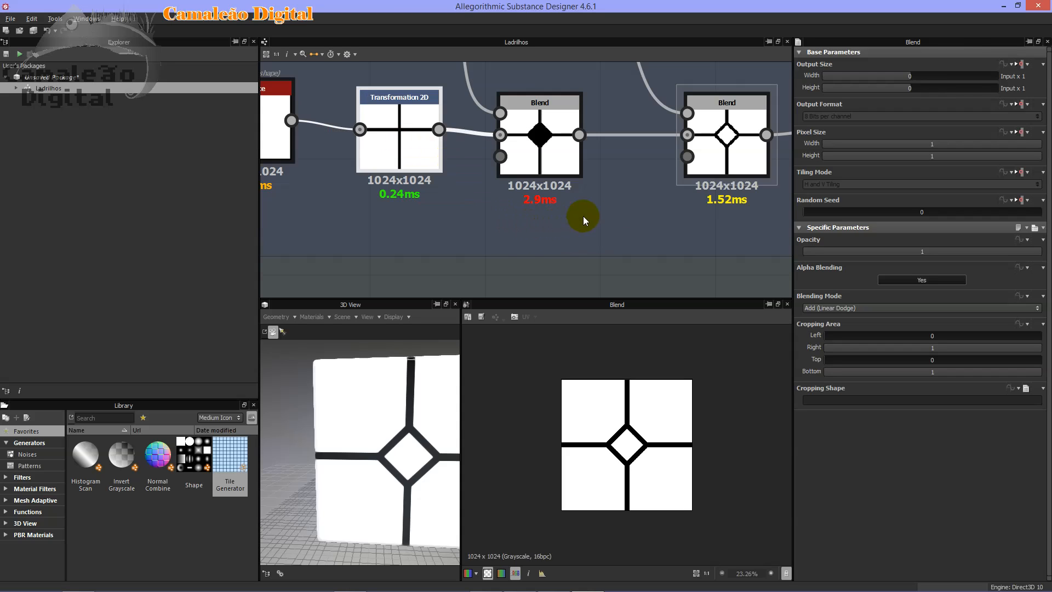
- Insert a Transformation 2D node after the second Blend node, on its link to the output node
middle_click_drag(642, 211, 431, 237)
middle_click_drag(587, 187, 586, 207)
left_click(504, 187)
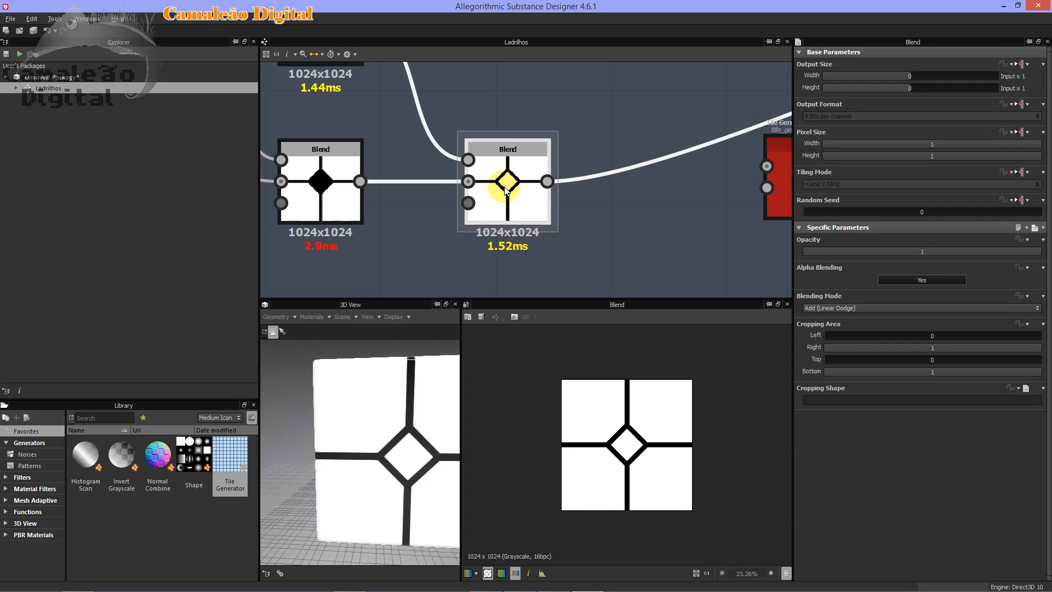
right_click(504, 188)
left_click(575, 383)
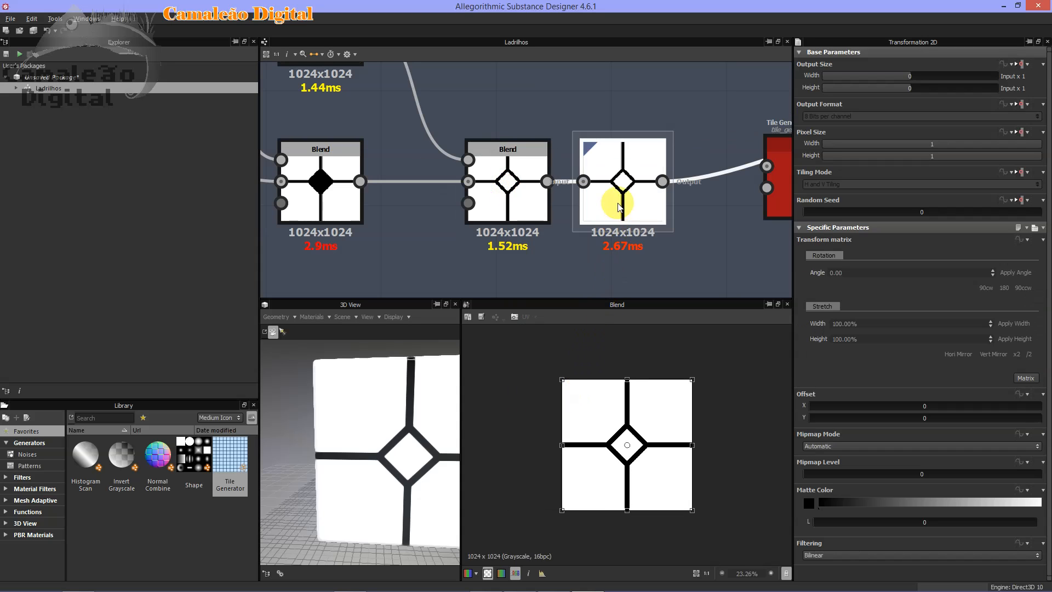
- Move the new Transformation 2D node slightly down and set its X and Y offsets to 0.5 each
left_click_drag(627, 205, 629, 226)
left_click_drag(814, 406, 925, 411)
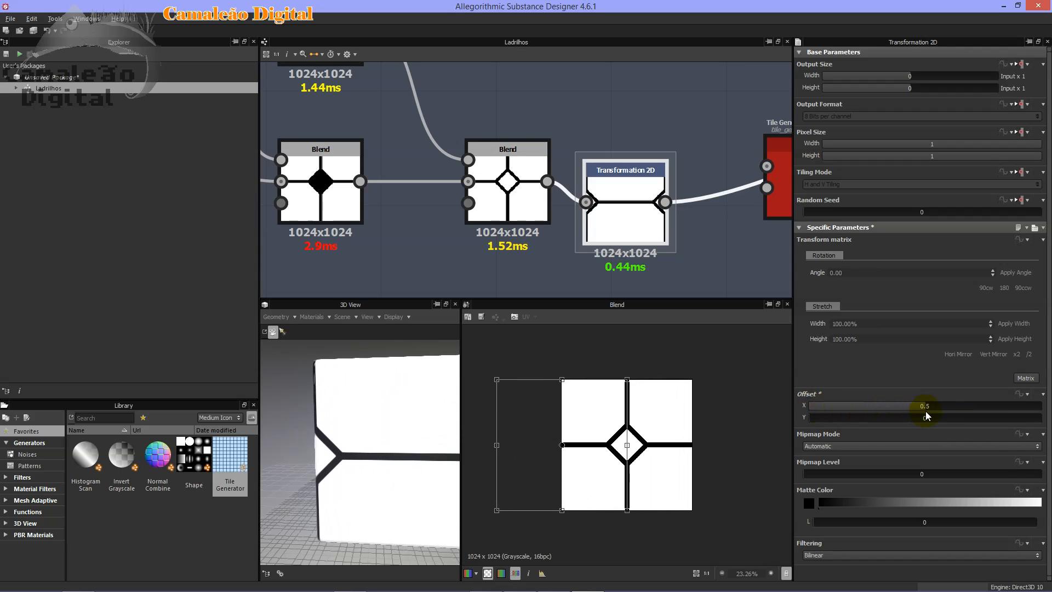
left_click_drag(815, 422, 924, 420)
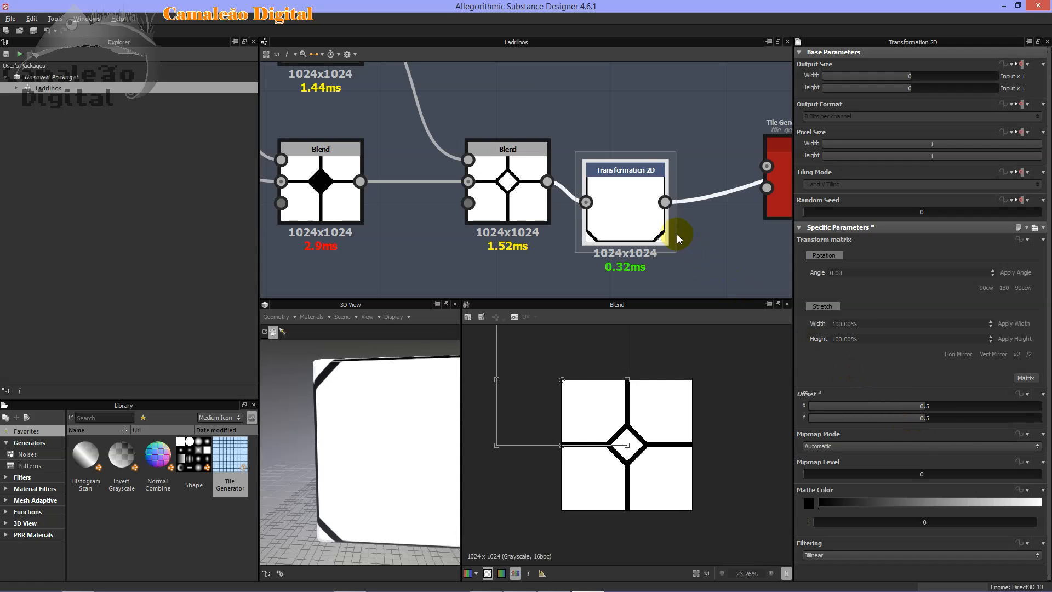
- Preview the new Transformation 2D node and connect its output to the Tile Generator's Pattern Image Input
double_click(624, 201)
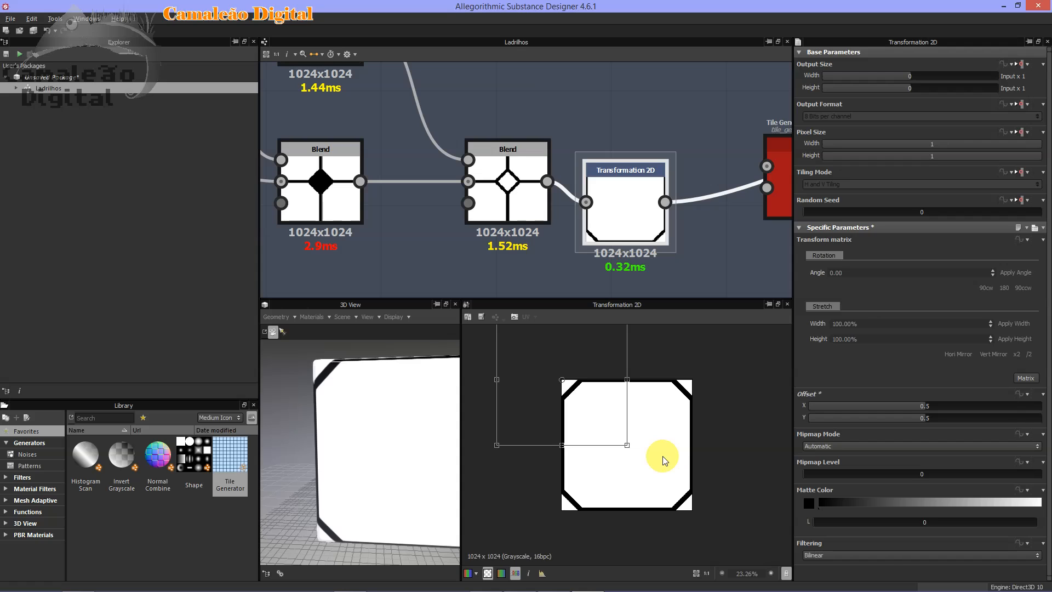
middle_click_drag(731, 235, 540, 259)
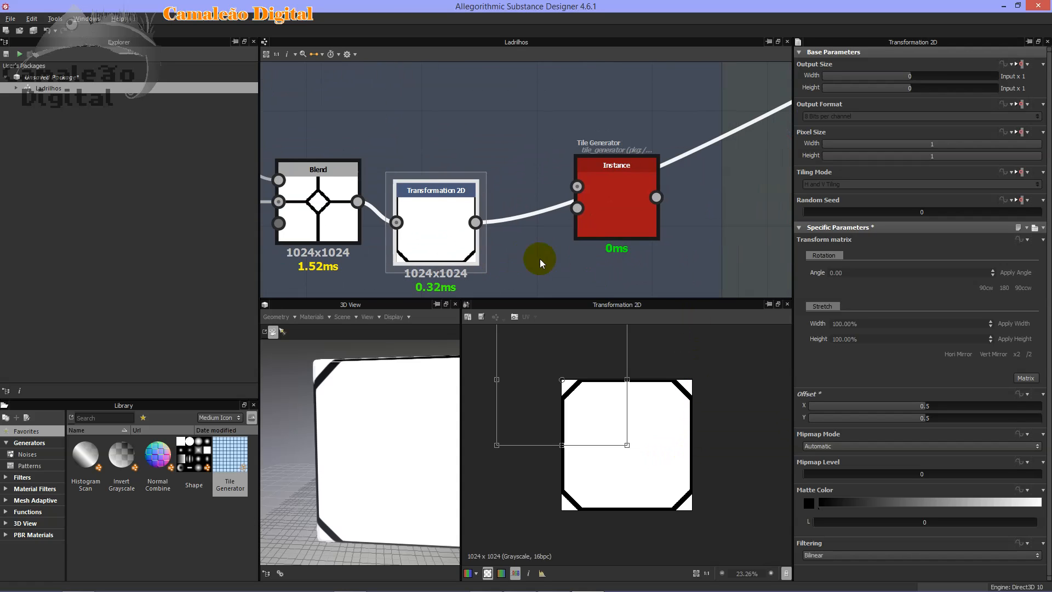
left_click_drag(484, 220, 577, 187)
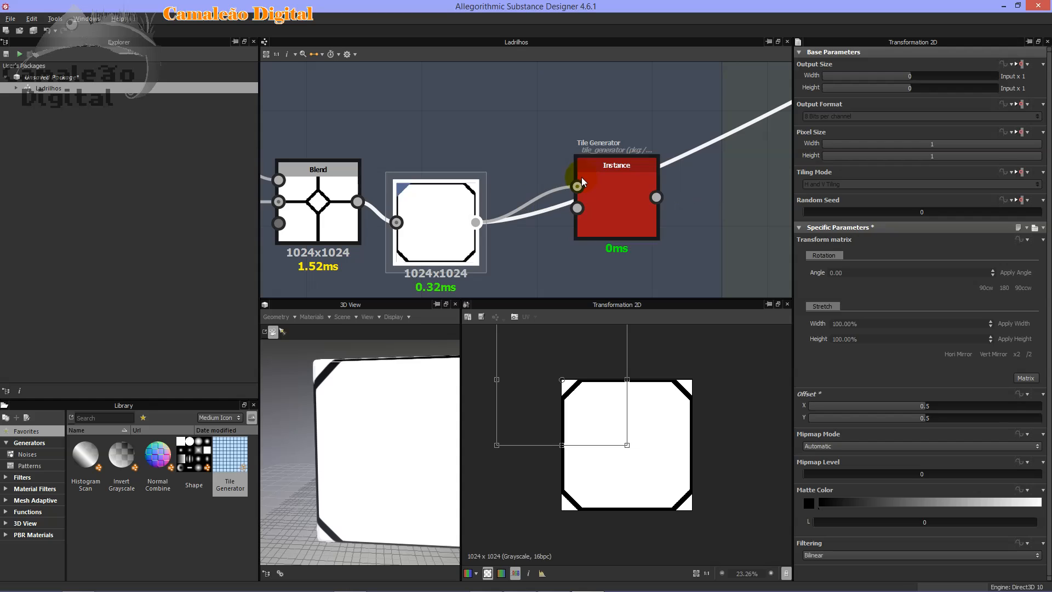
- Set the Tile Generator's Number X and Number Y to 5 and move the node slightly down
double_click(632, 180)
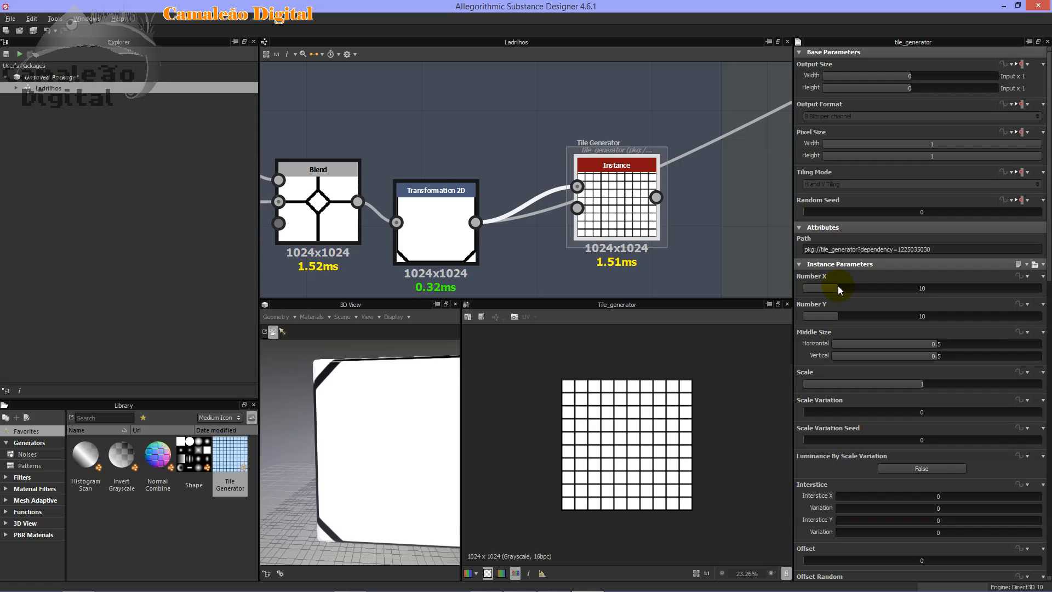
left_click_drag(837, 287, 820, 314)
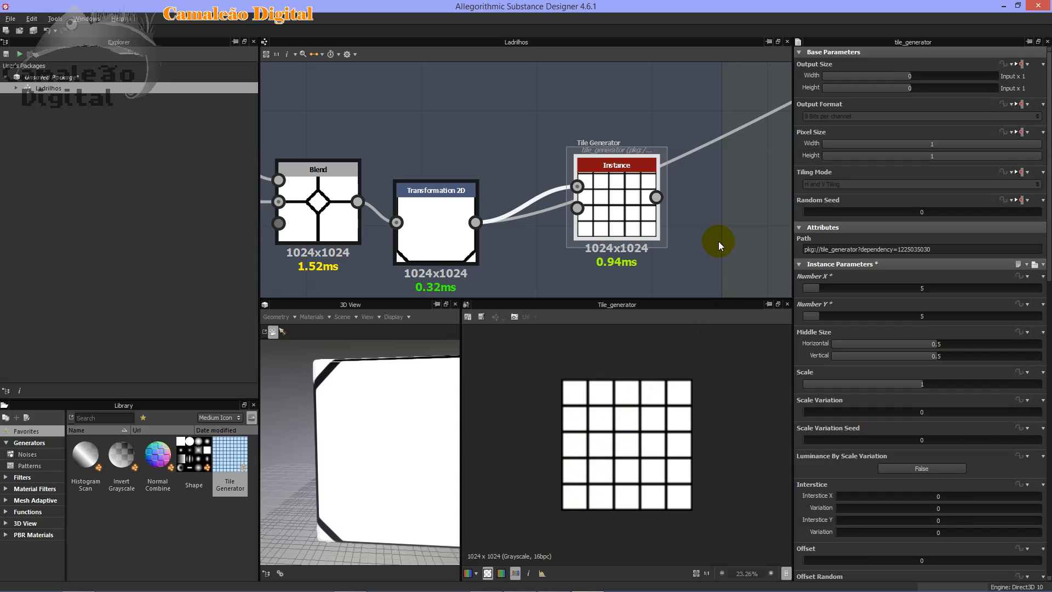
left_click_drag(625, 197, 629, 239)
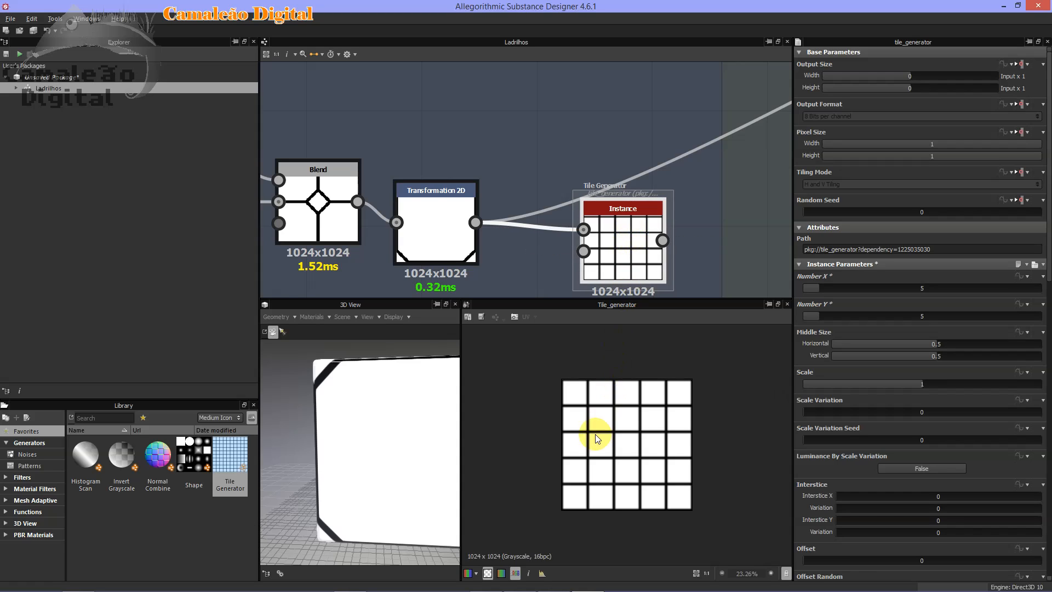
scroll(596, 435, "up", 3)
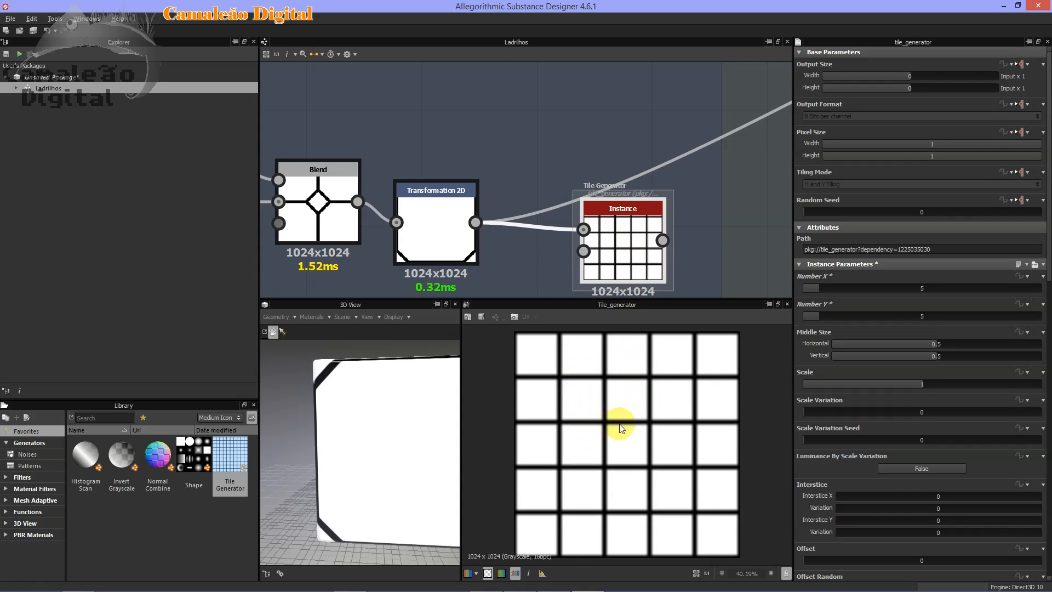
scroll(623, 392, "up", 2)
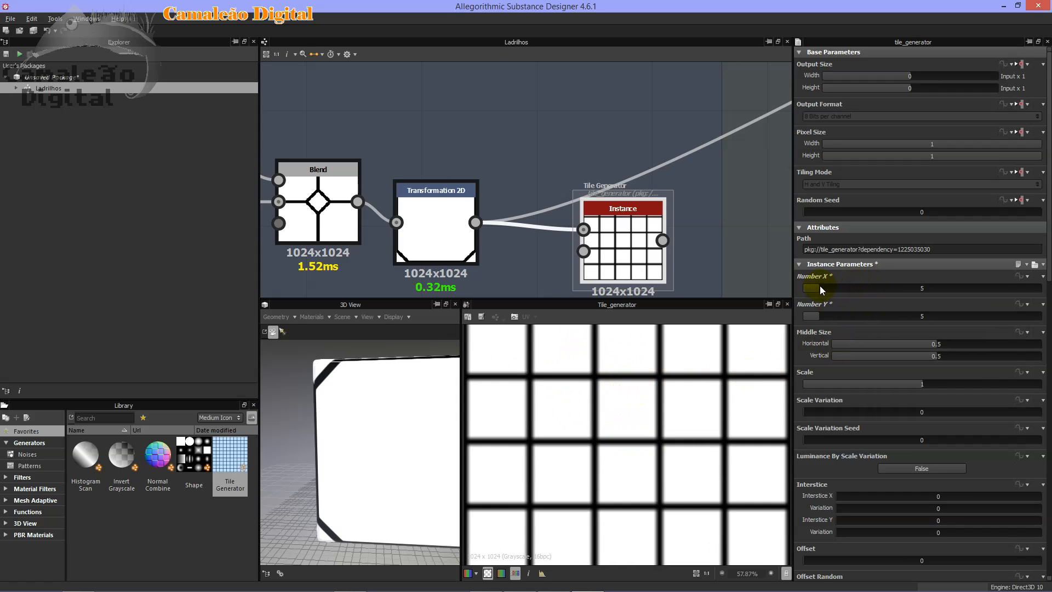
- Try a Number X of 16 on the Tile Generator and return it to 5
left_click_drag(820, 285, 859, 288)
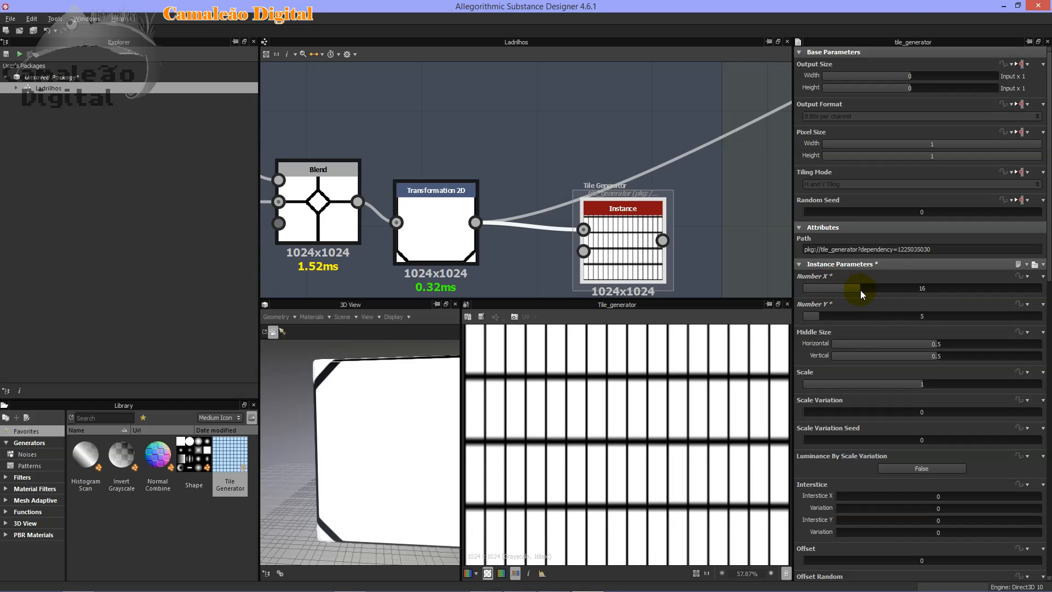
scroll(609, 433, "up", 5)
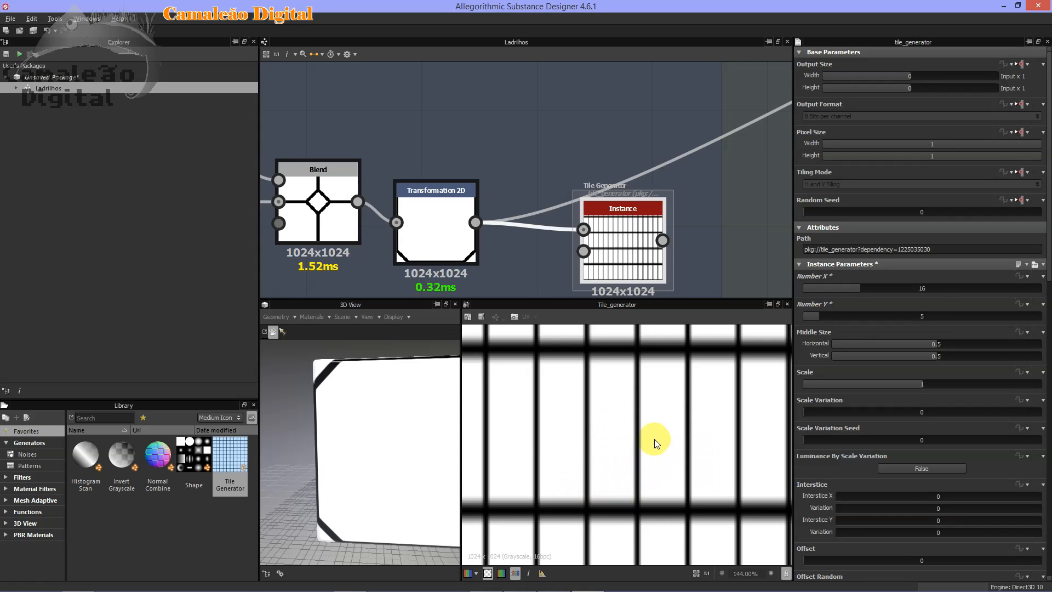
left_click_drag(858, 286, 819, 290)
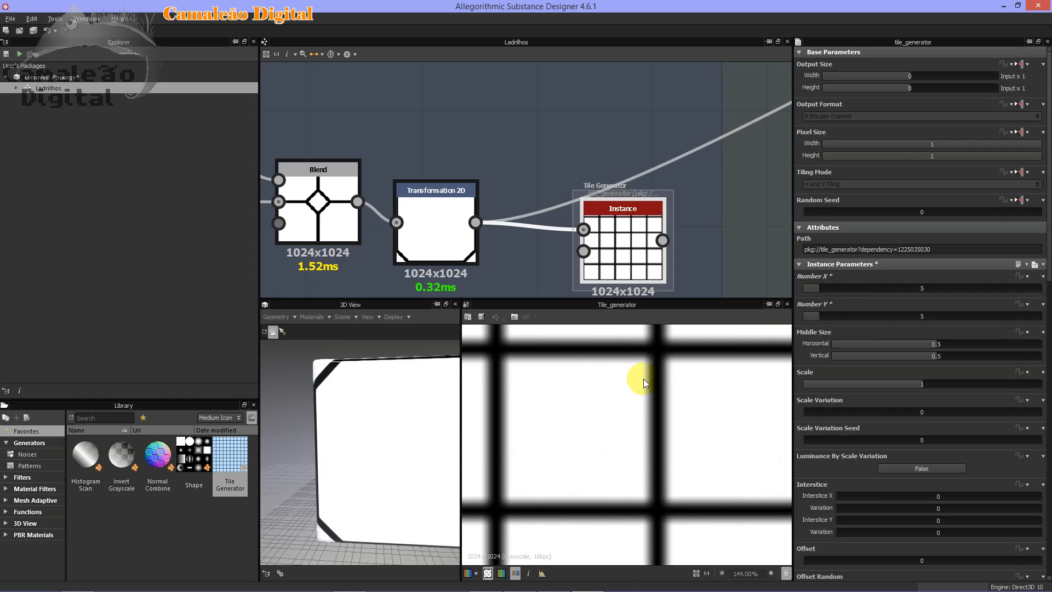
- Inspect the Tile Generator's link from the Transformation 2D node and the grid lines in its preview
scroll(643, 379, "down", 5)
middle_click_drag(535, 265, 527, 240)
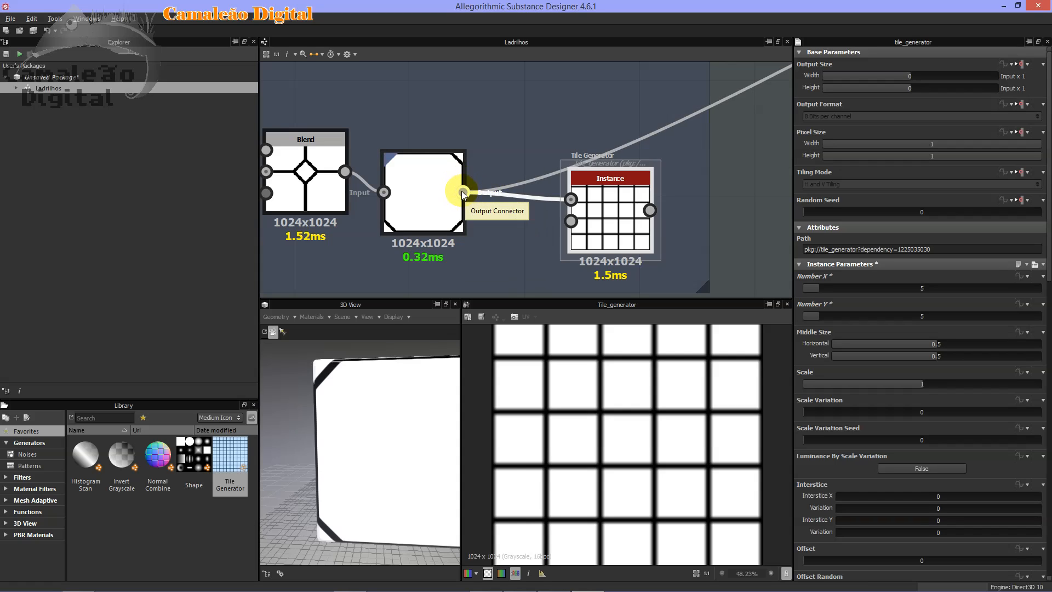
left_click(600, 202)
scroll(552, 434, "up", 3)
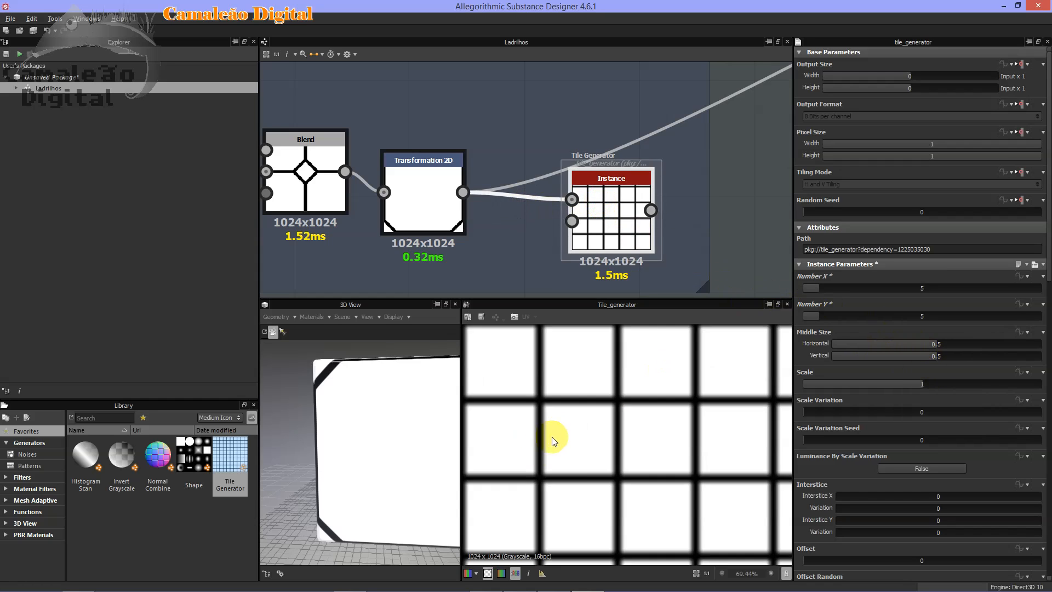
middle_click_drag(611, 371, 635, 446)
scroll(630, 405, "up", 5)
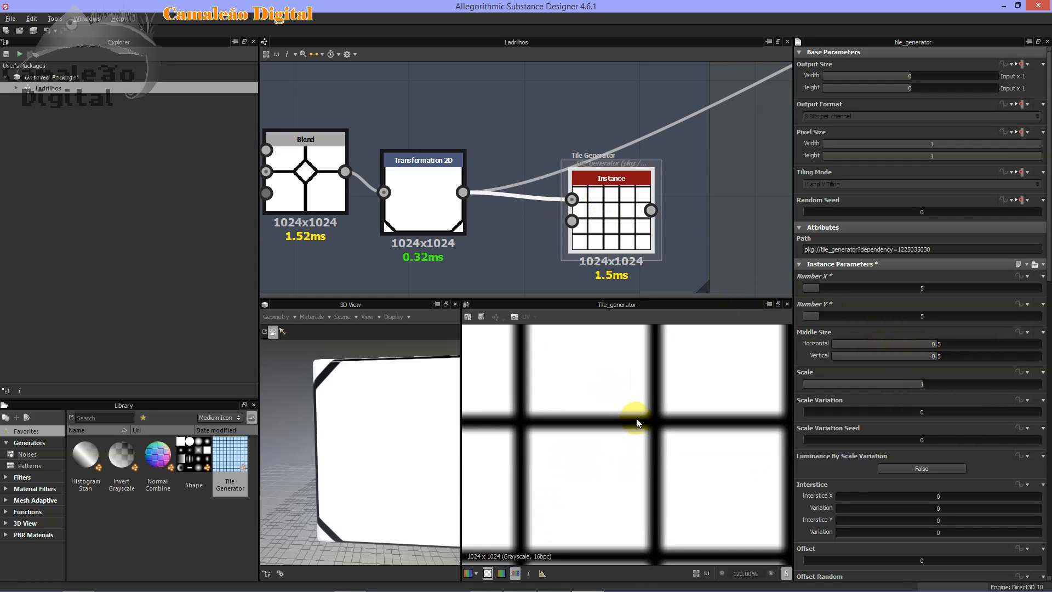
scroll(776, 416, "down", 8)
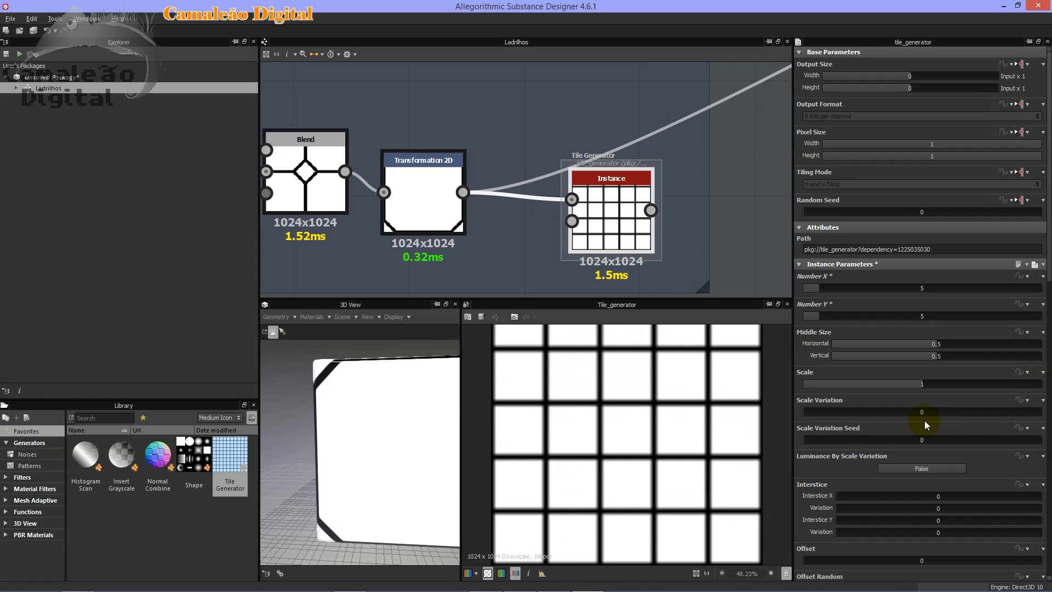
- Set the Tile Generator's Pattern Type to Image Input
scroll(890, 387, "down", 3)
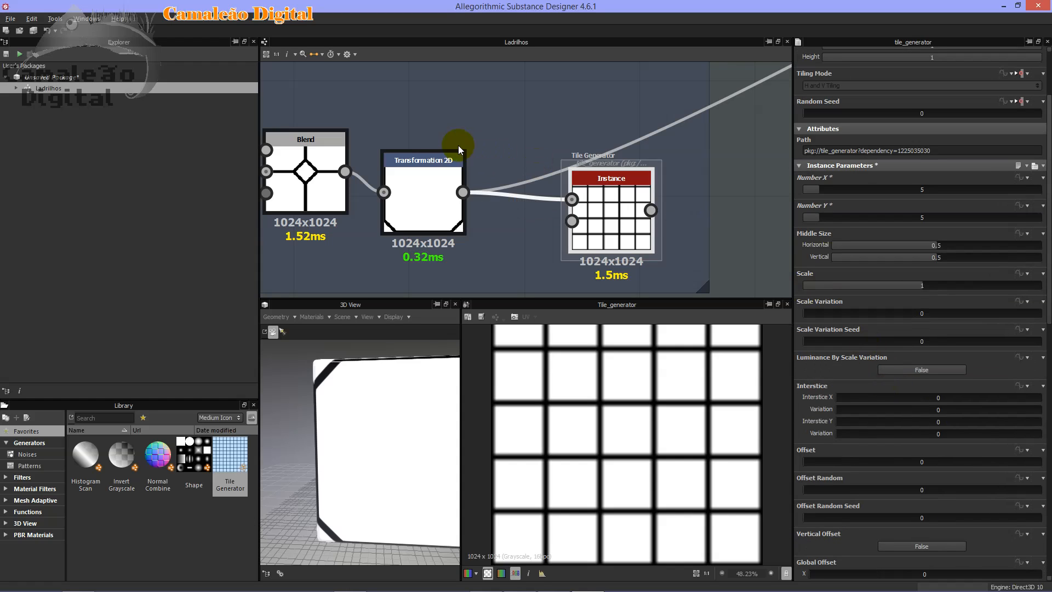
scroll(906, 396, "down", 5)
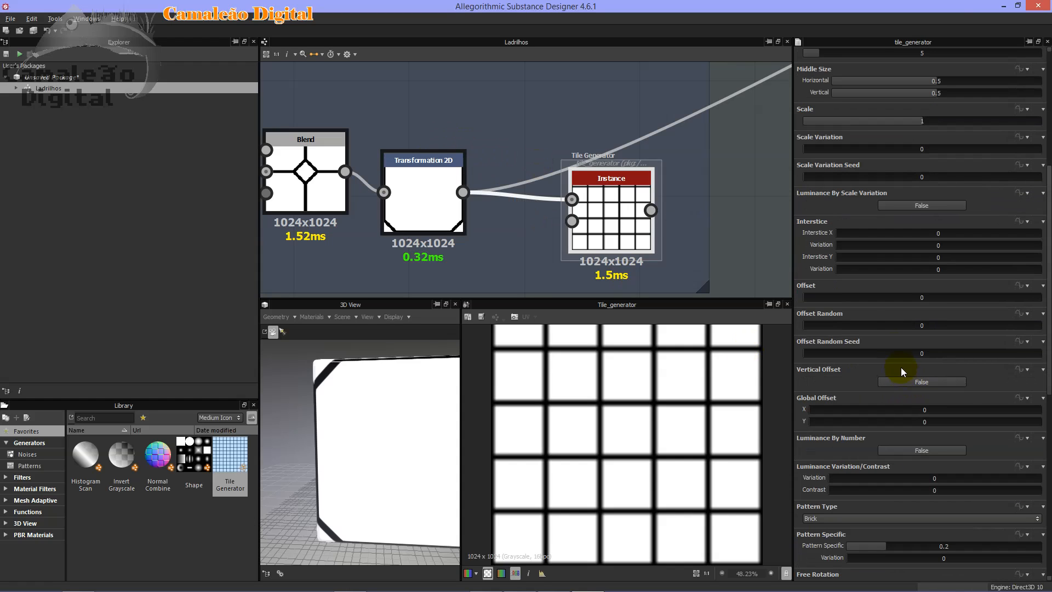
scroll(904, 315, "down", 3)
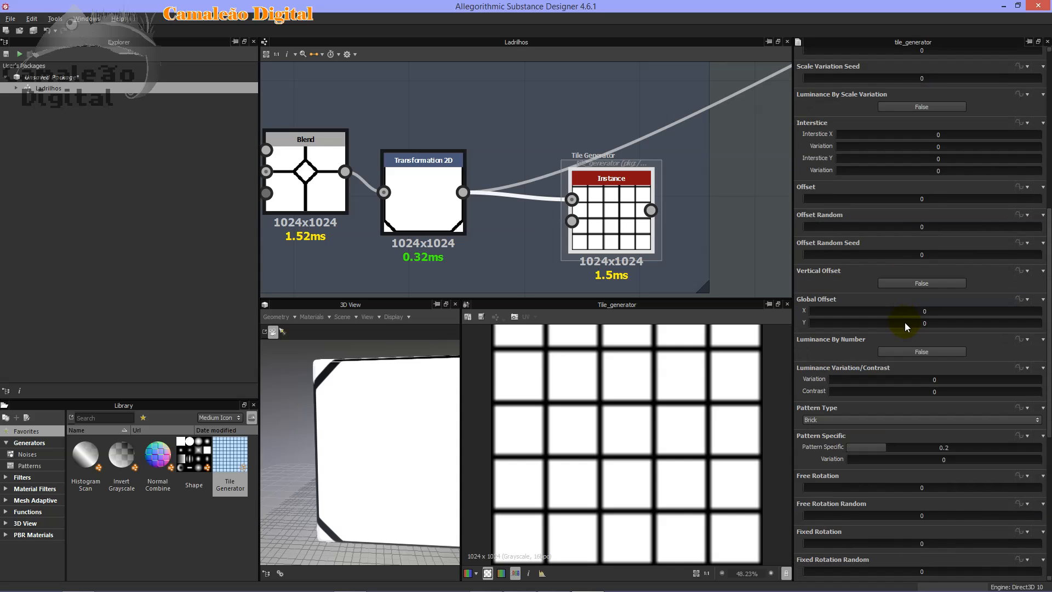
scroll(834, 408, "down", 1)
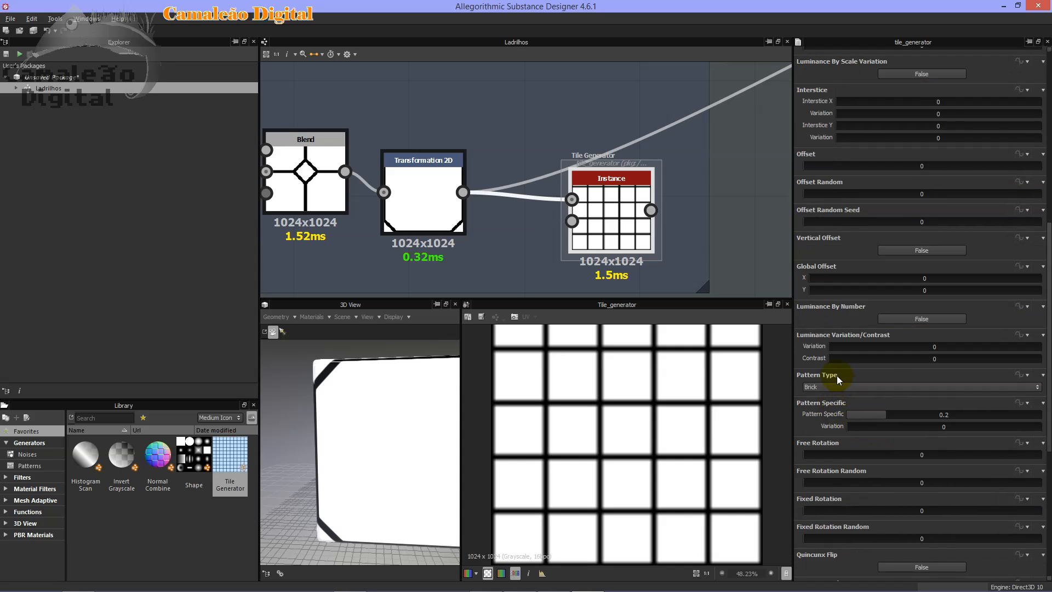
left_click(846, 389)
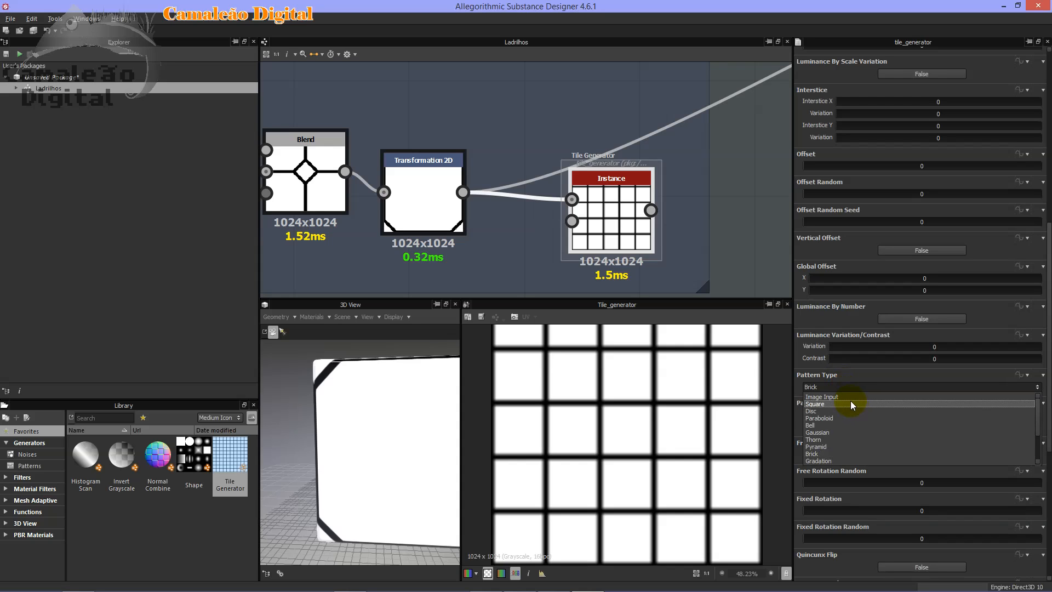
left_click(846, 396)
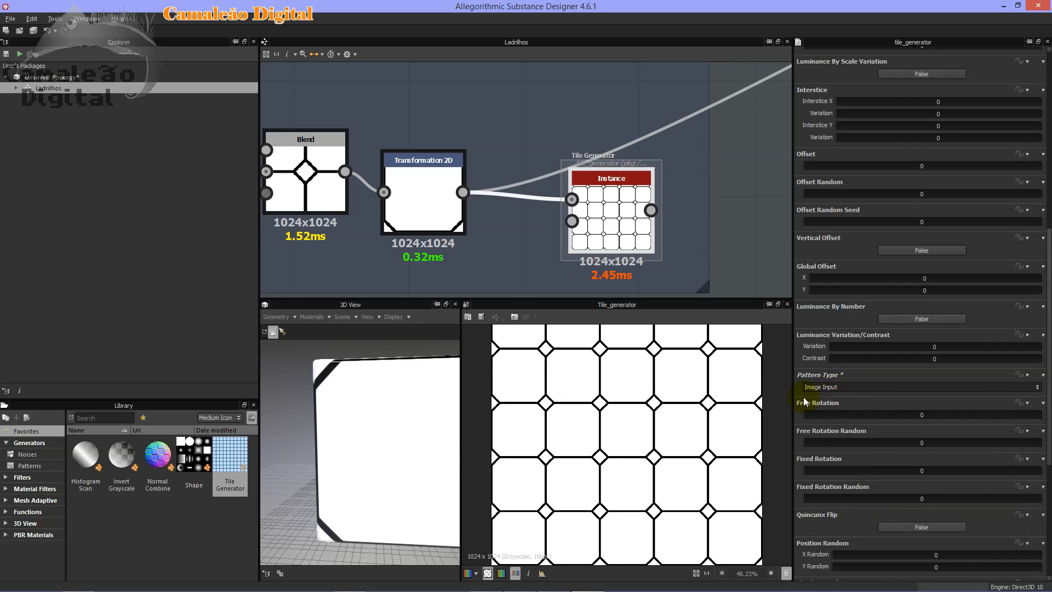
- Examine the repeated tile pattern in the 2D preview, checking the seams inside the diamond insets up close
scroll(639, 418, "up", 5)
middle_click_drag(643, 422, 709, 448)
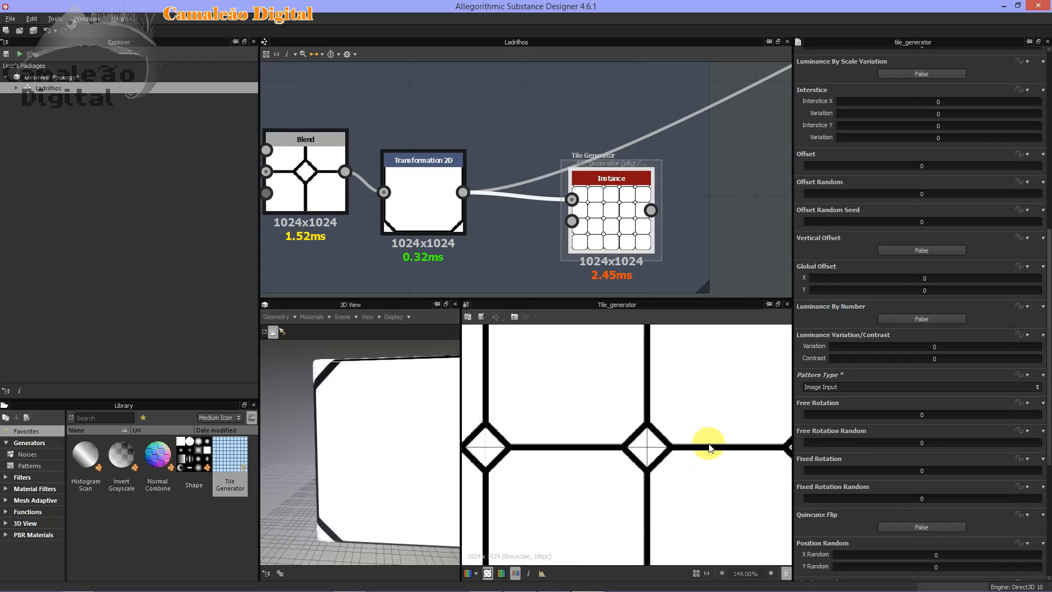
scroll(639, 418, "down", 5)
scroll(641, 418, "up", 3)
scroll(641, 418, "down", 3)
middle_click_drag(641, 418, 689, 461)
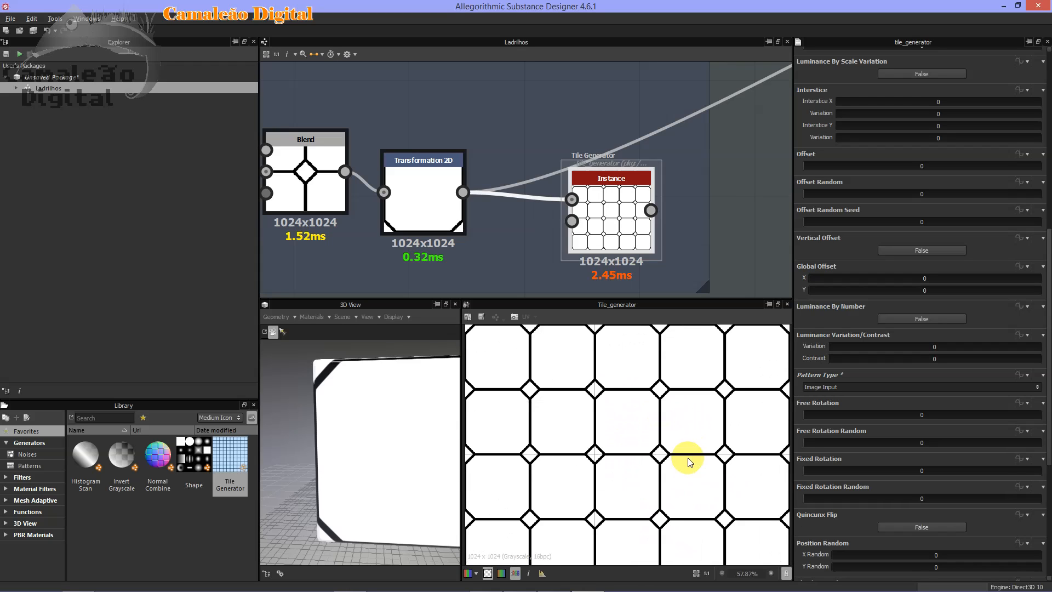
scroll(718, 465, "down", 2)
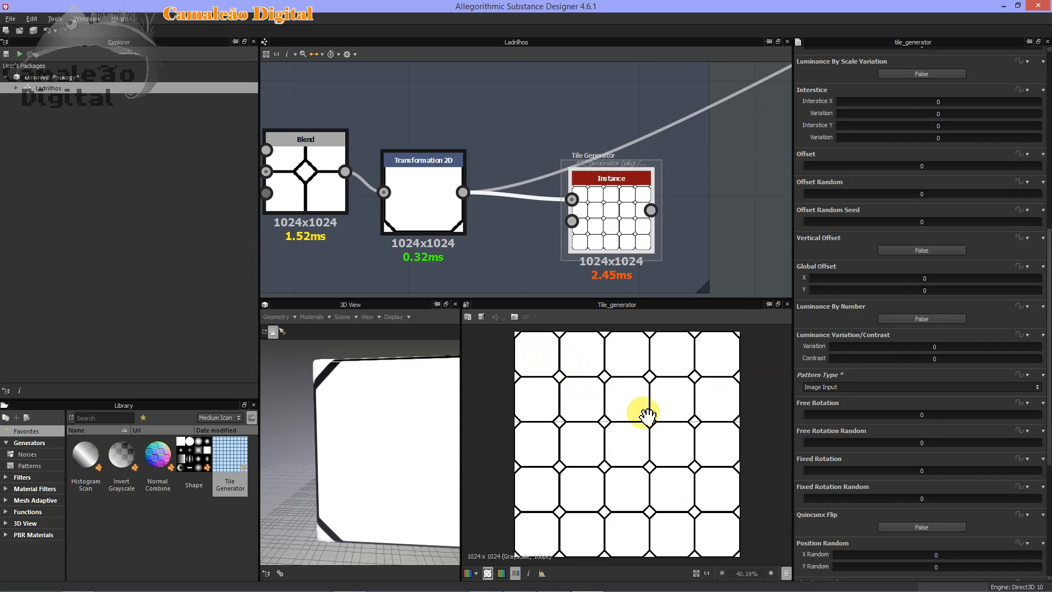
scroll(652, 432, "down", 2)
scroll(652, 431, "up", 7)
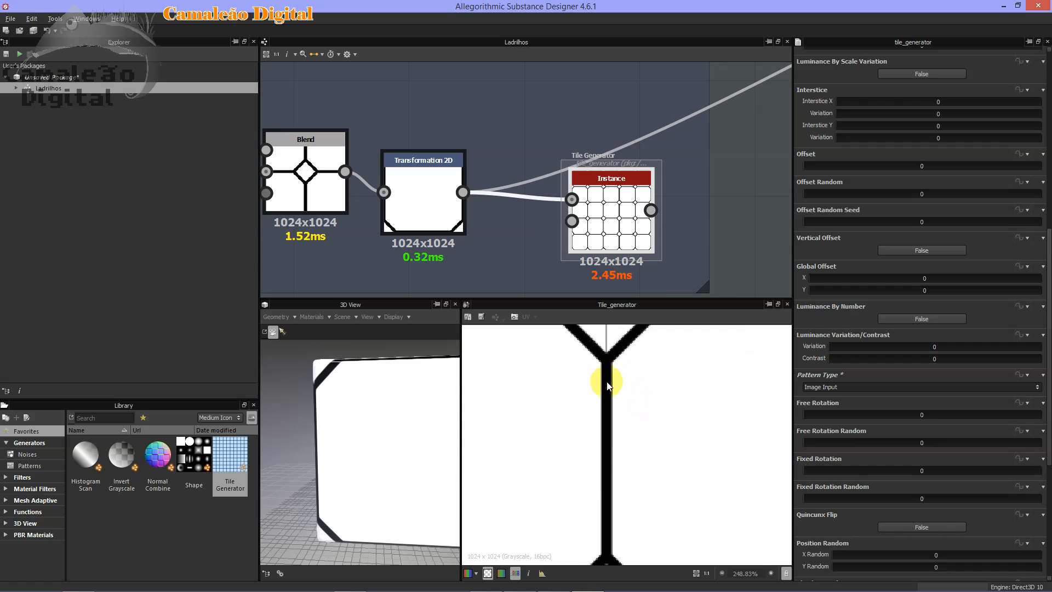
scroll(689, 462, "up", 1)
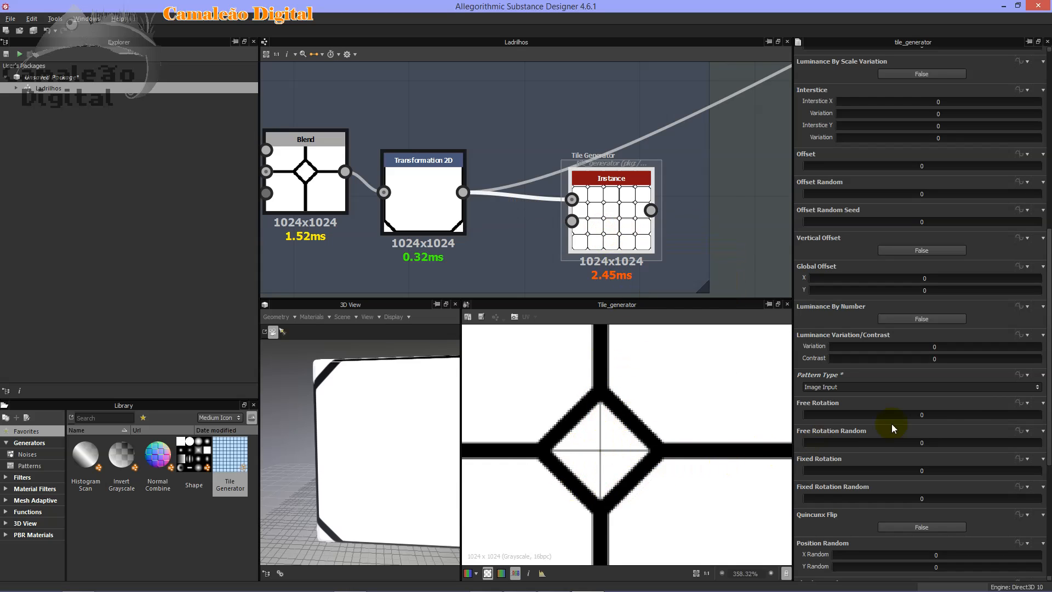
- Set the Tile Generator's Scale to 1.005
scroll(981, 425, "up", 3)
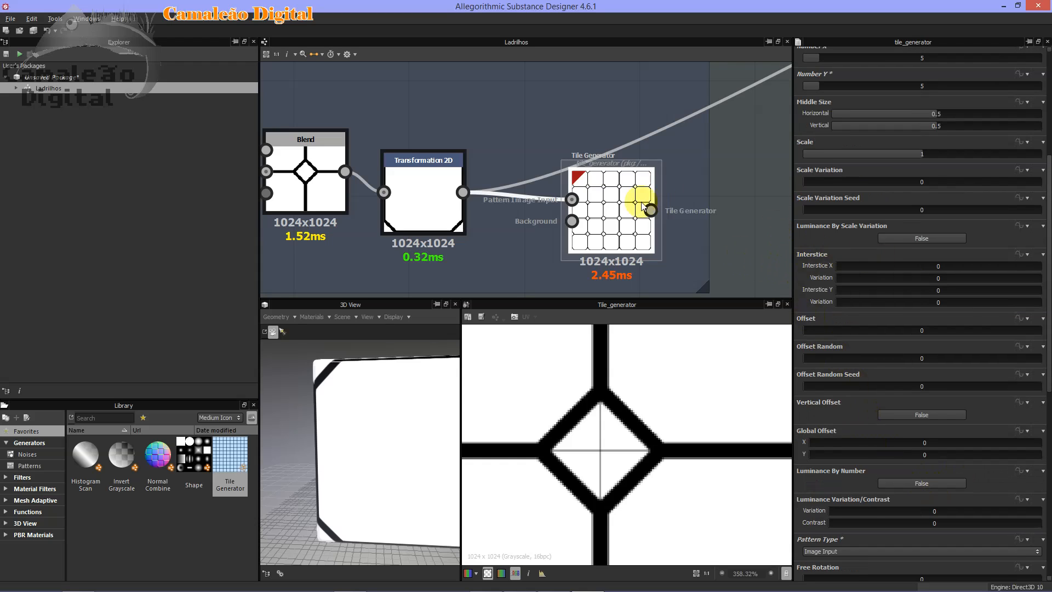
scroll(971, 406, "up", 4)
scroll(969, 435, "up", 1)
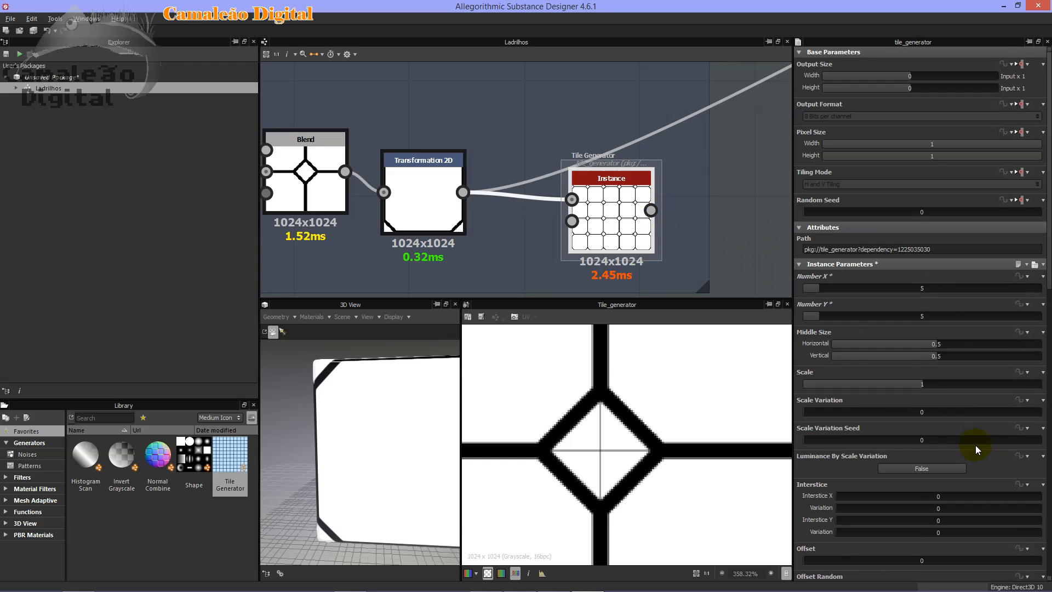
double_click(923, 384)
key("Return")
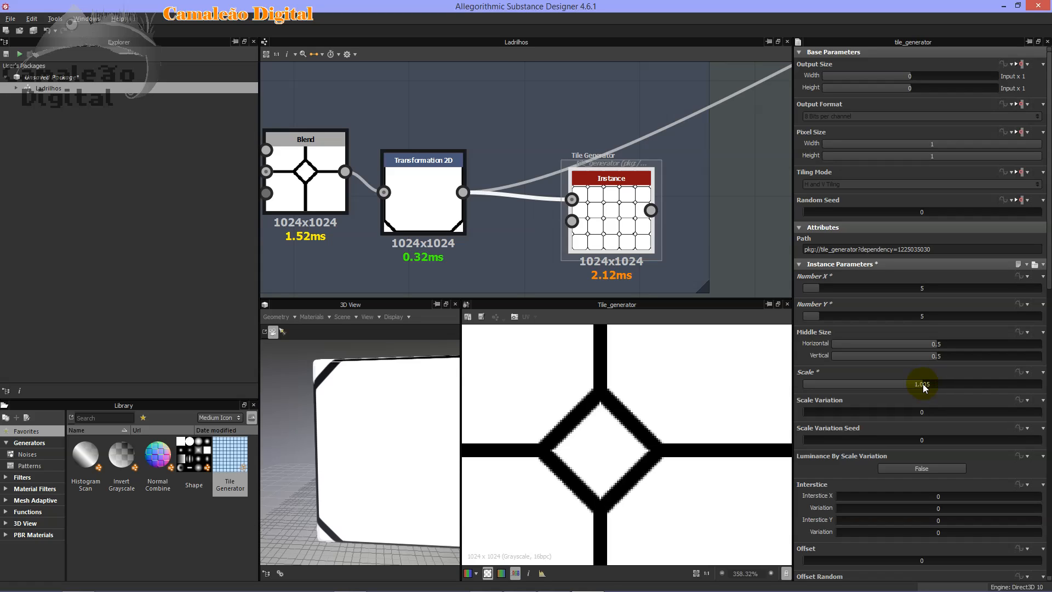
- Check the rescaled tile pattern's diamonds and grout lines in the 2D preview, both close up and as a whole
scroll(641, 406, "down", 2)
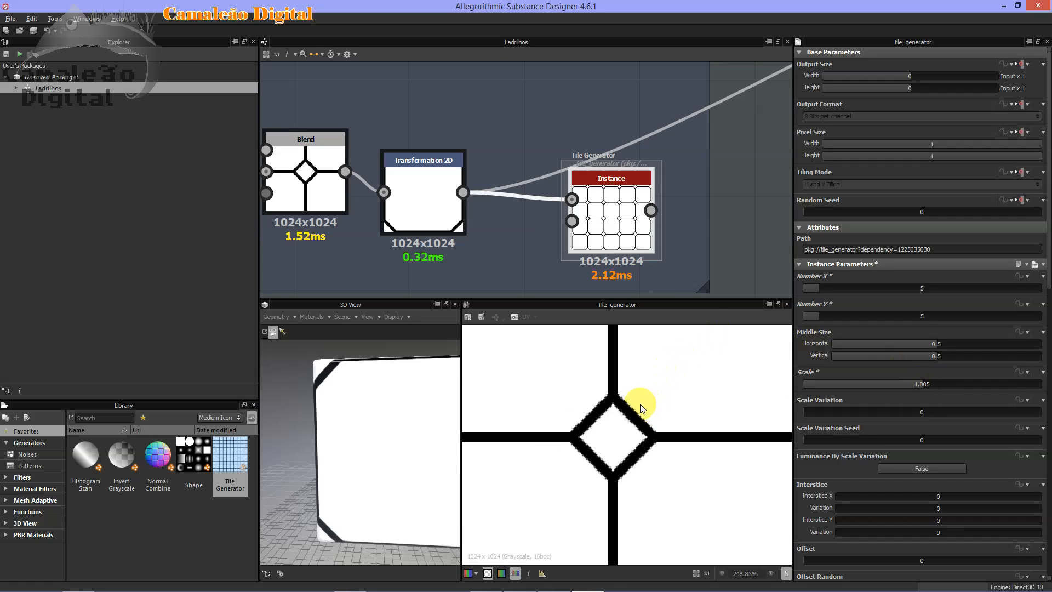
scroll(665, 430, "down", 3)
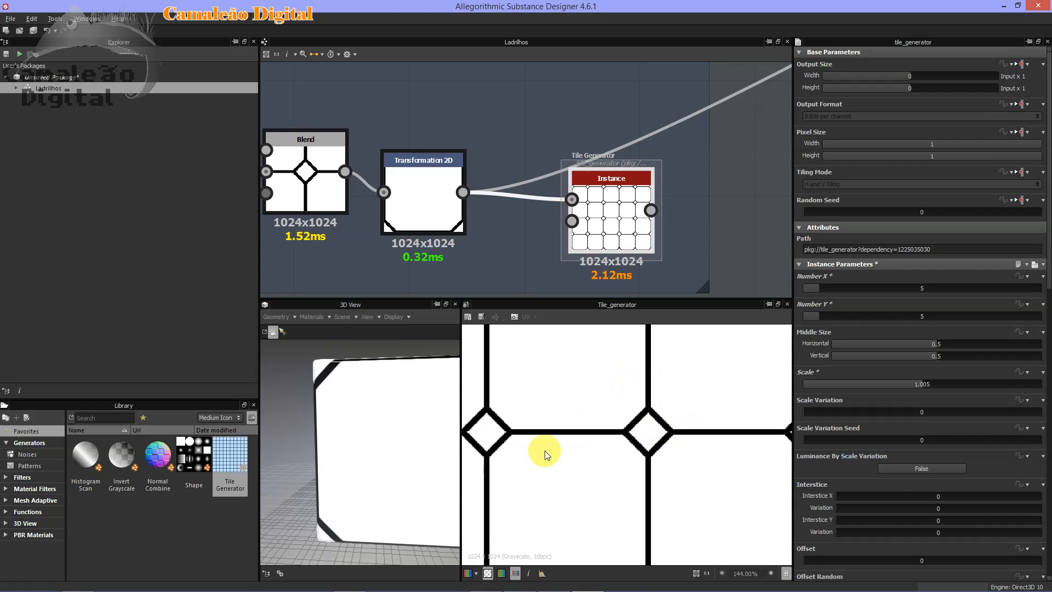
scroll(634, 458, "up", 7)
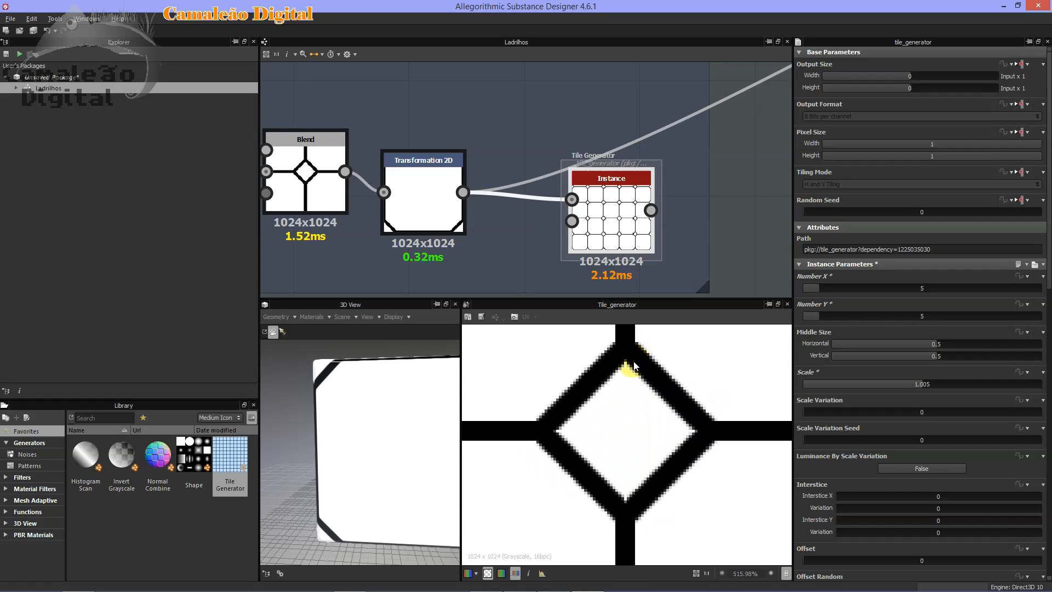
scroll(639, 438, "down", 13)
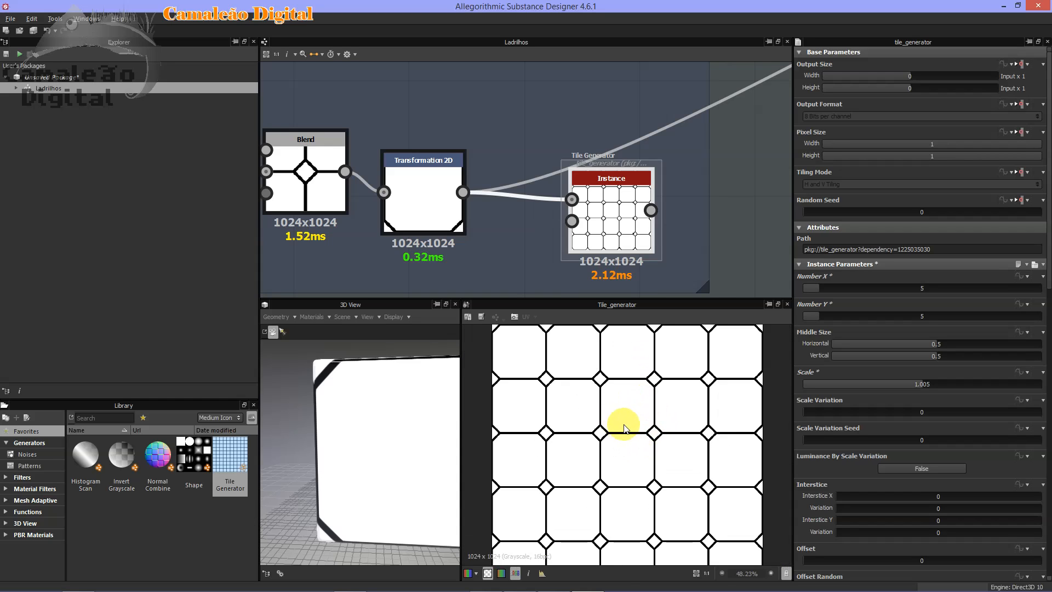
scroll(624, 422, "down", 1)
scroll(655, 406, "up", 1)
scroll(575, 402, "up", 4)
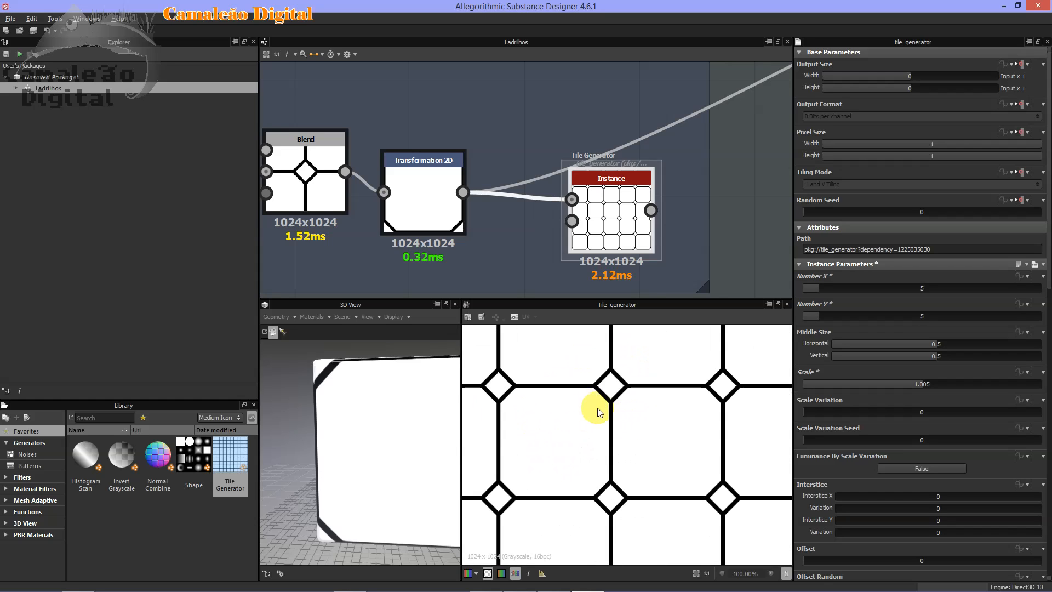
scroll(608, 410, "up", 2)
scroll(608, 403, "down", 3)
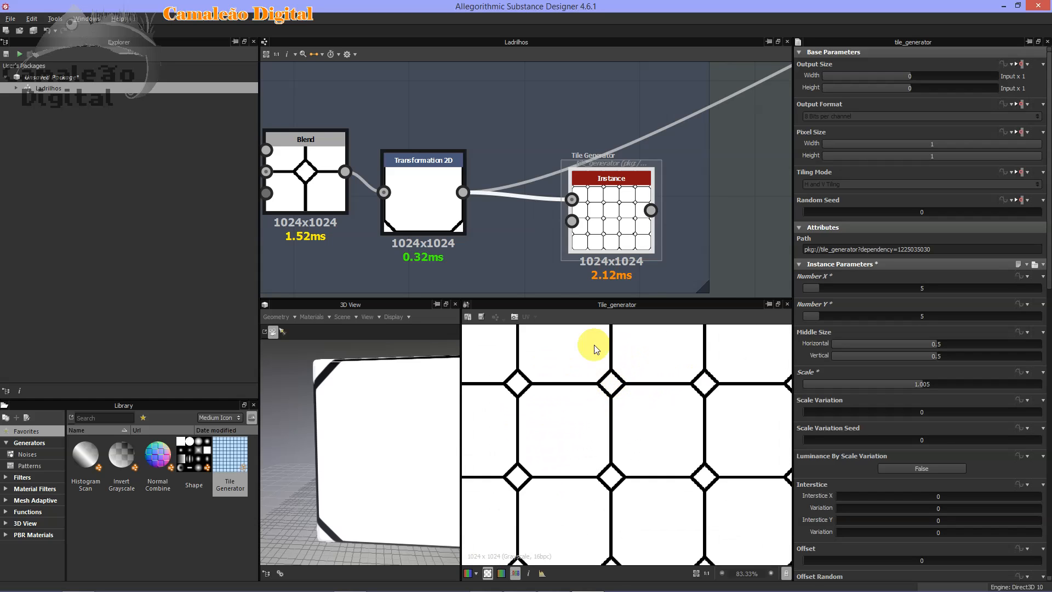
- Compare the tile pattern with the classic floor tiles reference image in the web browser, and return to Substance Designer
middle_click_drag(530, 248, 551, 236)
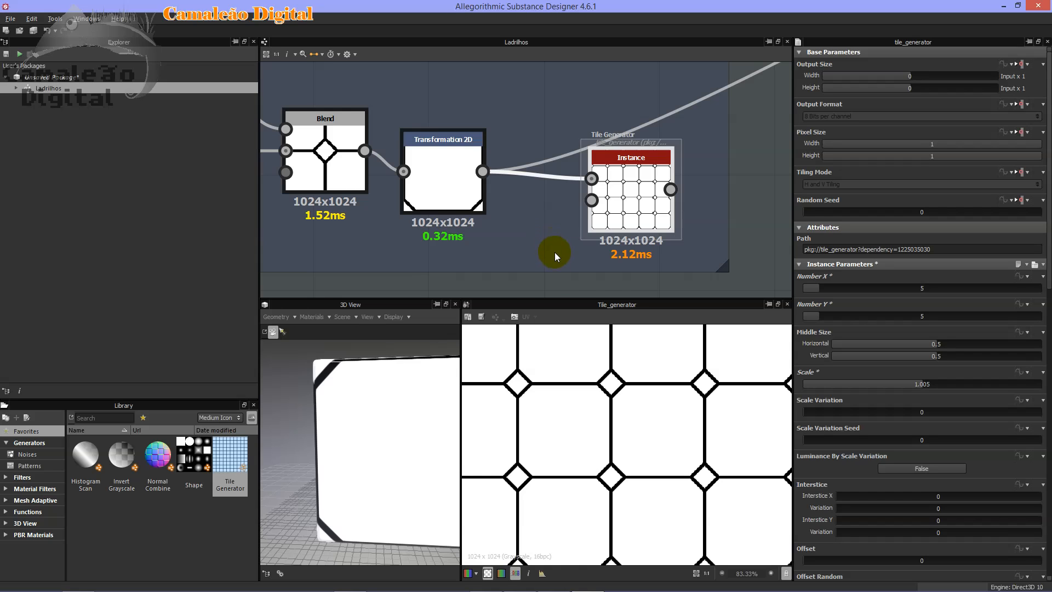
key("alt+Tab")
scroll(466, 373, "up", 2)
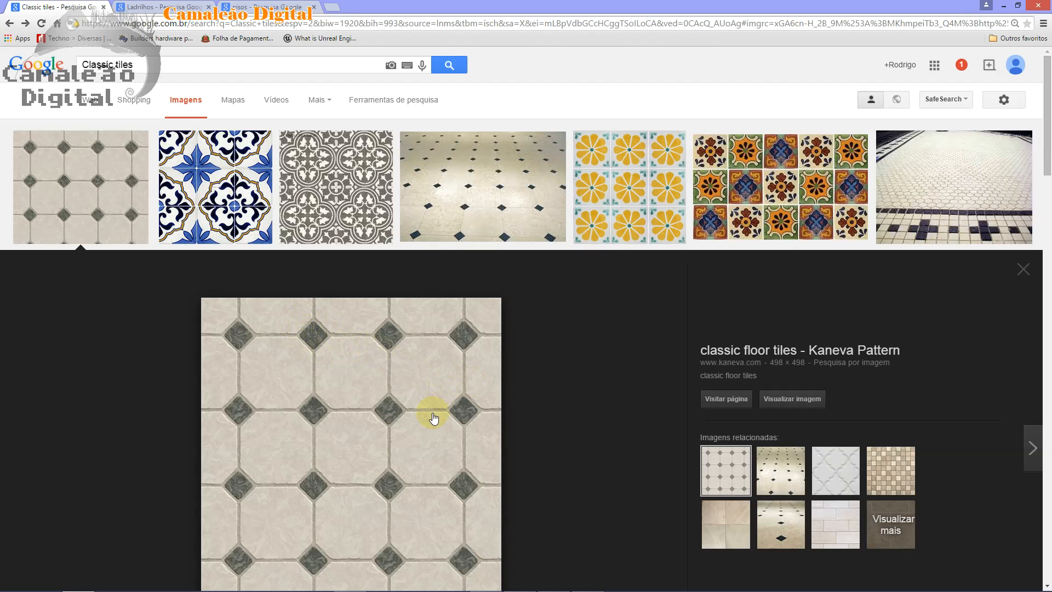
key("alt+Tab")
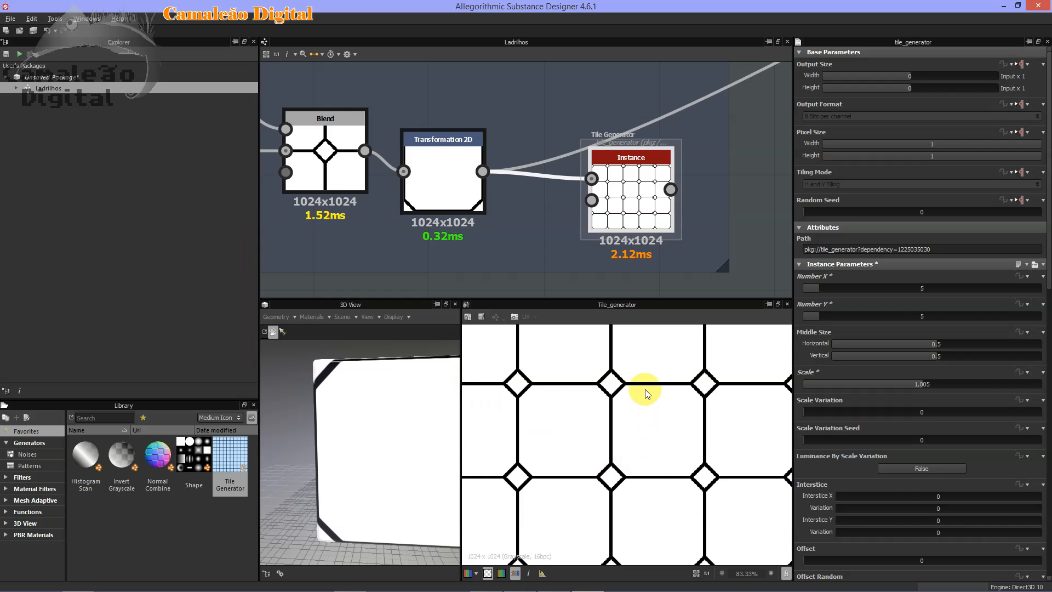
- Try a Size of 0.37 on the Shape node that feeds the diamonds, and undo the change
scroll(646, 388, "down", 4)
scroll(645, 389, "up", 2)
middle_click_drag(382, 256, 551, 223)
scroll(552, 221, "up", 2)
middle_click_drag(505, 192, 579, 290)
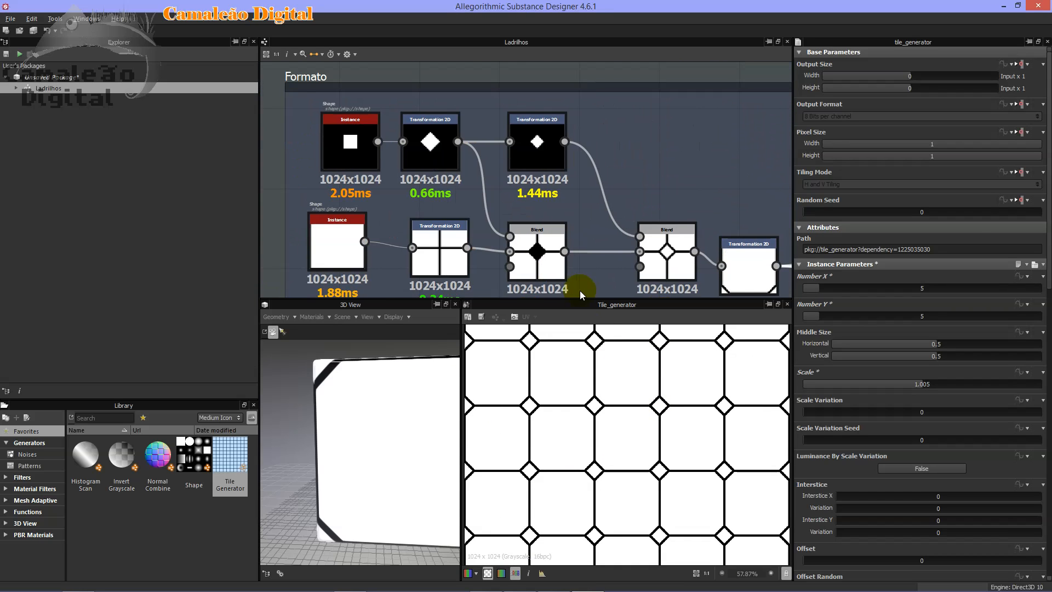
left_click(364, 145)
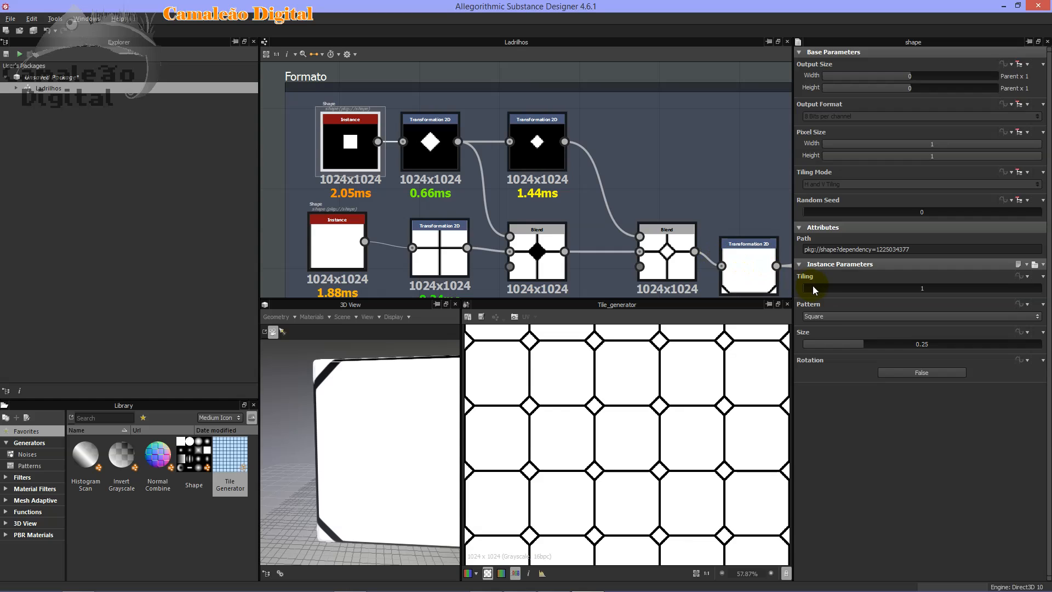
left_click_drag(863, 343, 892, 347)
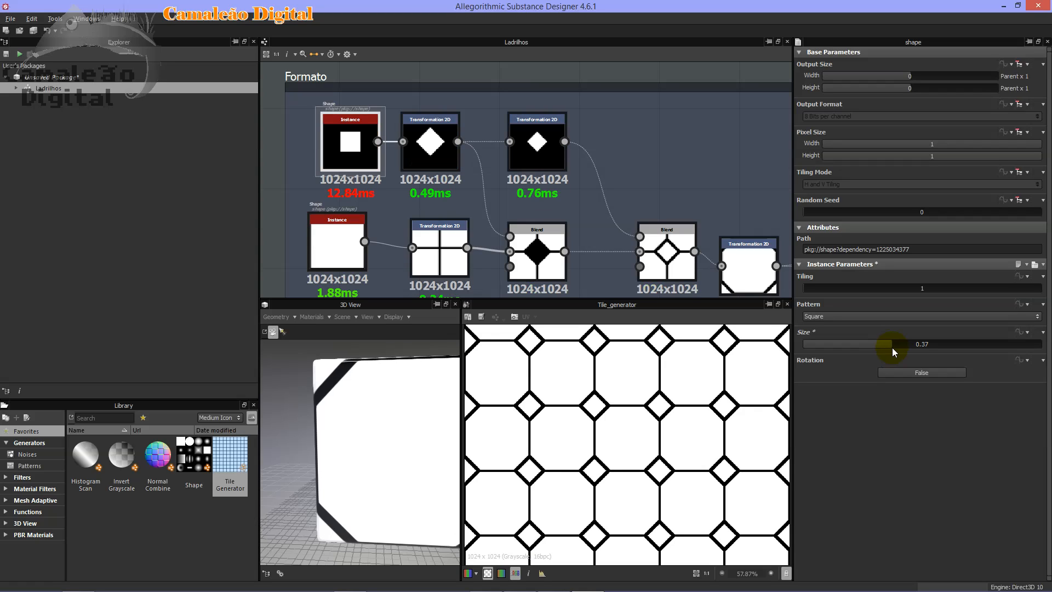
key("ctrl+z")
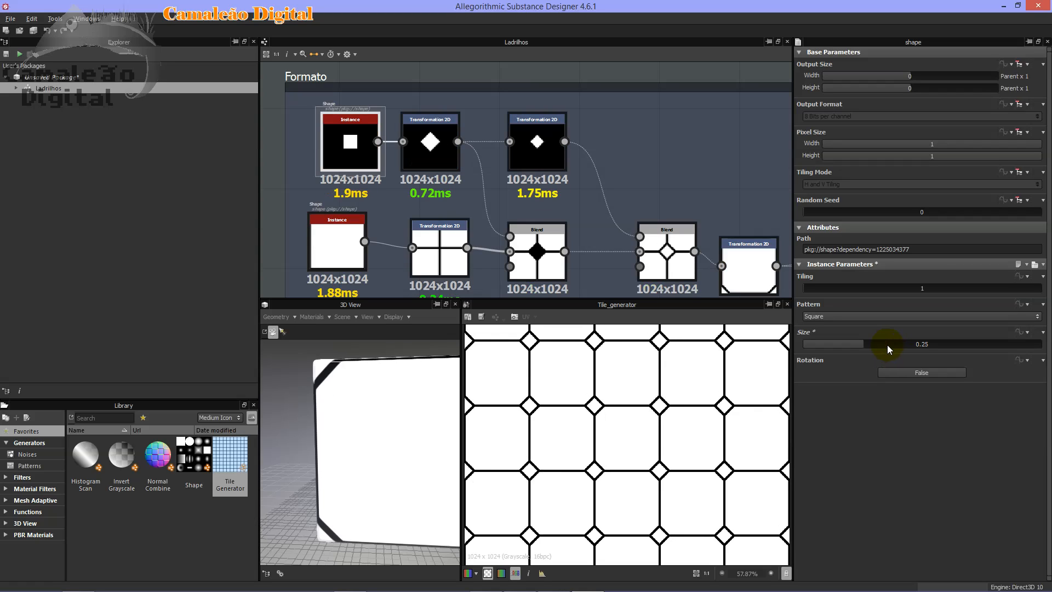
- Inspect the diamond insets and grout lines across the tile grid, and view the smaller diamond's Transformation 2D parameters
scroll(599, 459, "down", 1)
scroll(599, 459, "down", 1)
scroll(634, 424, "up", 1)
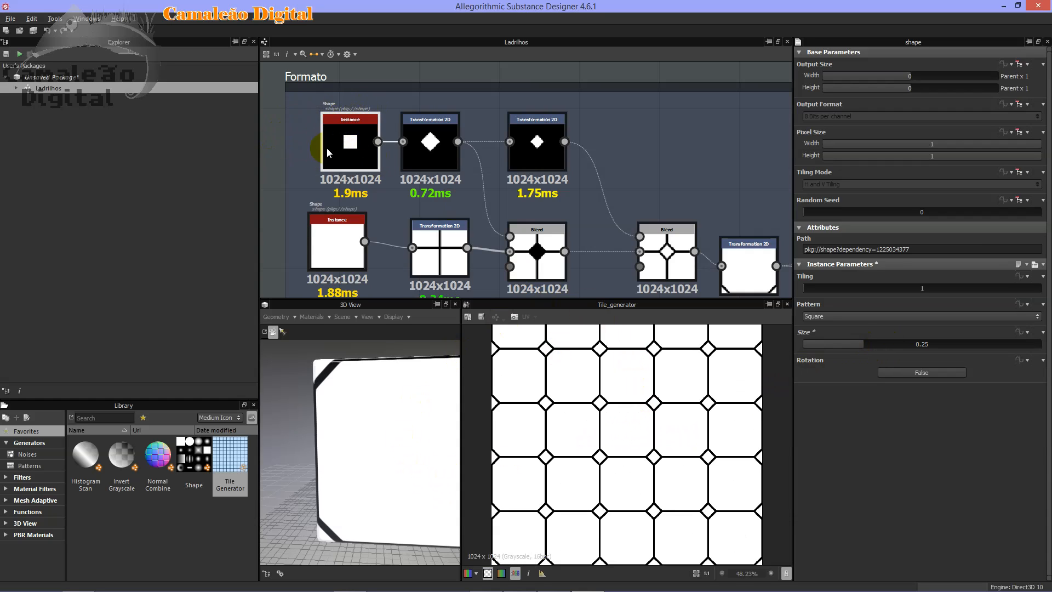
scroll(646, 431, "up", 3)
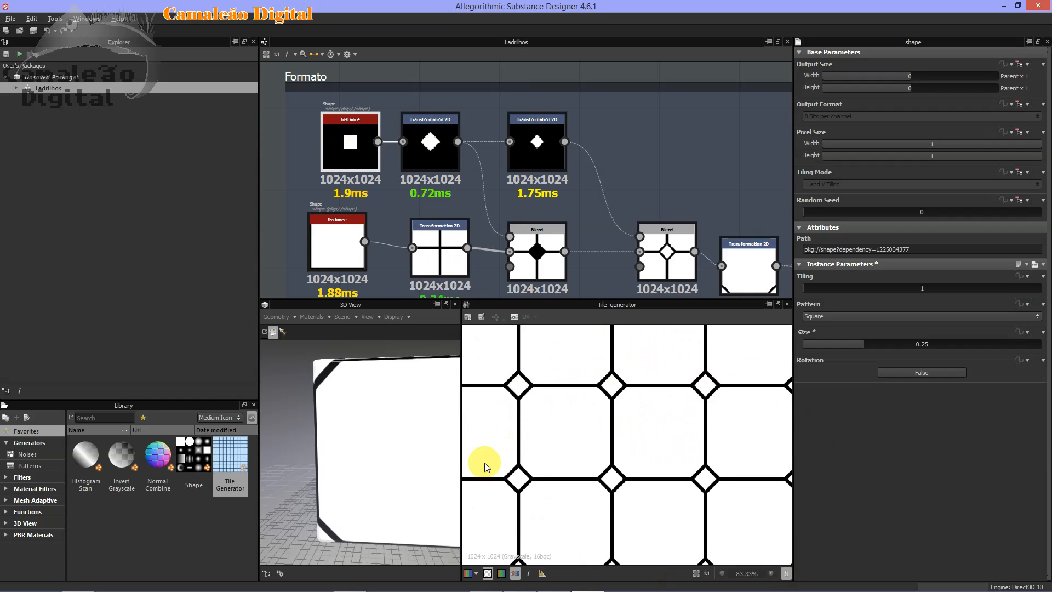
scroll(626, 420, "up", 1)
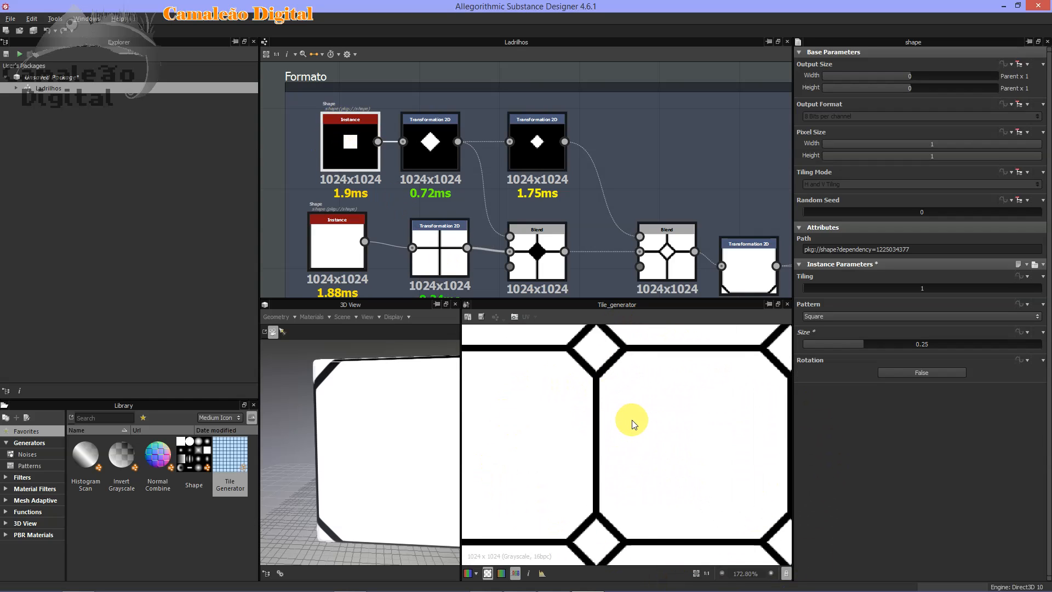
scroll(642, 424, "down", 1)
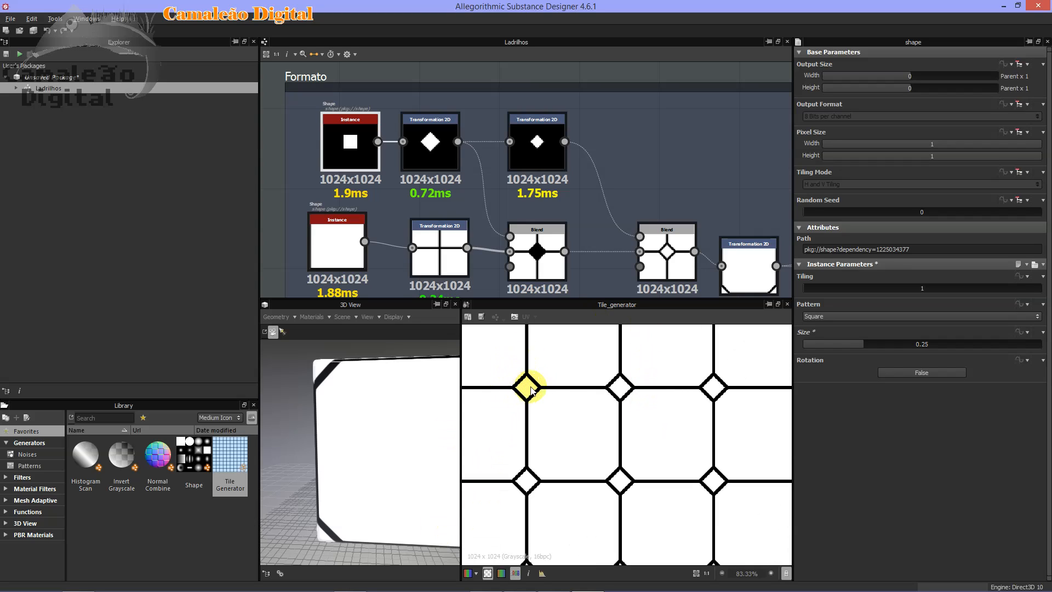
scroll(529, 384, "up", 3)
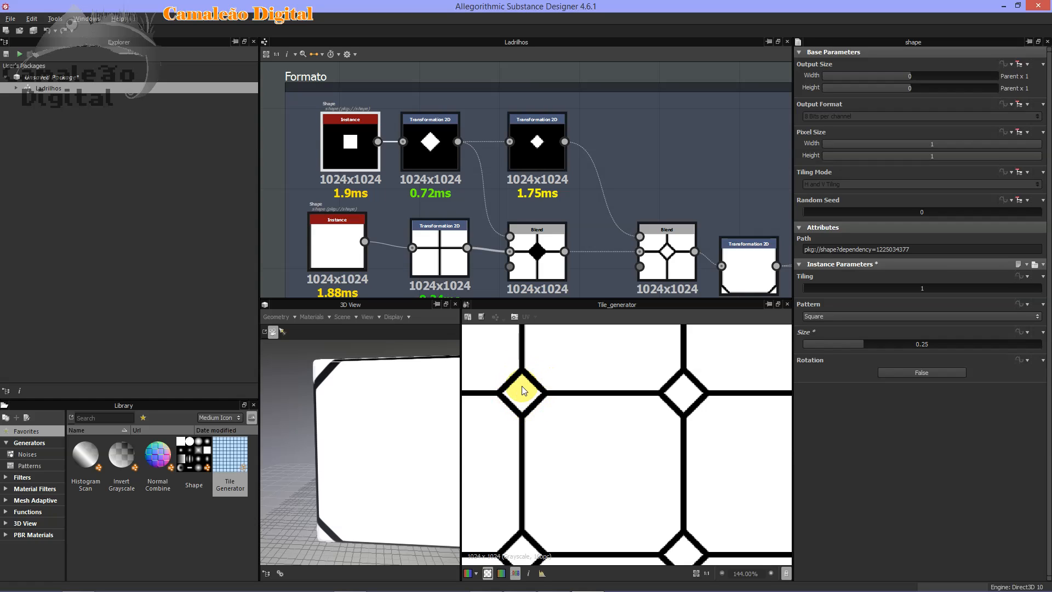
left_click(540, 135)
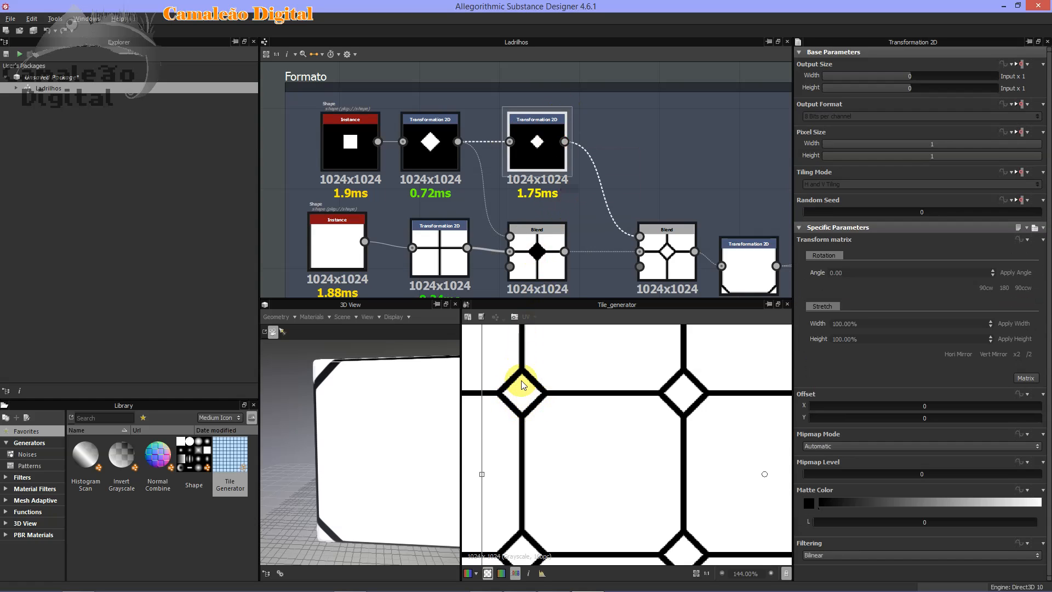
scroll(527, 400, "up", 3)
scroll(528, 383, "down", 5)
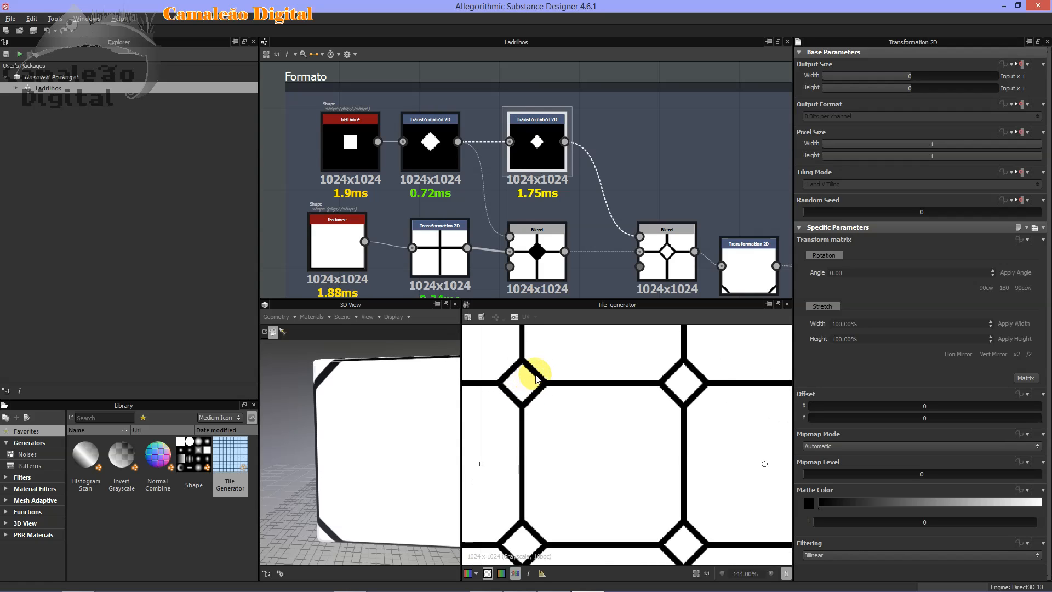
middle_click_drag(608, 399, 634, 439)
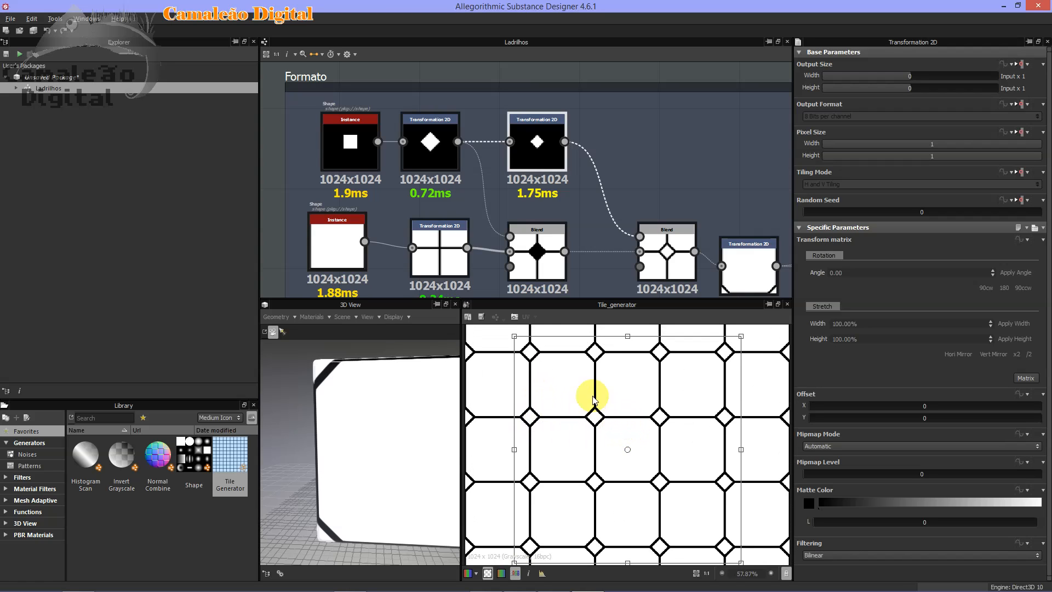
- Reposition the two diamond Transformation 2D nodes beside their Shape node in the upper row of the Formato frame
left_click(351, 142)
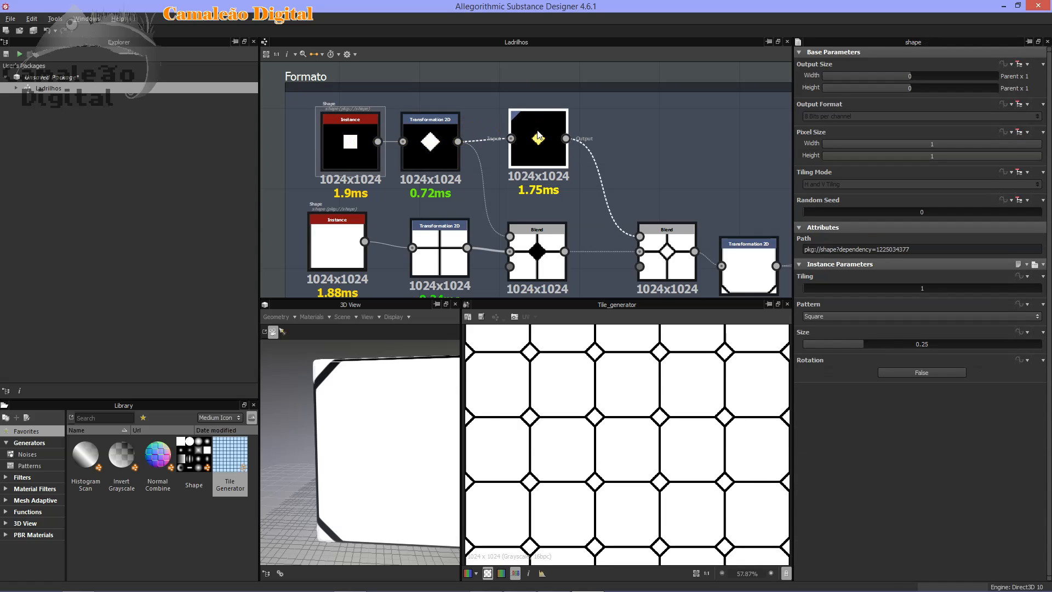
scroll(545, 392, "up", 2)
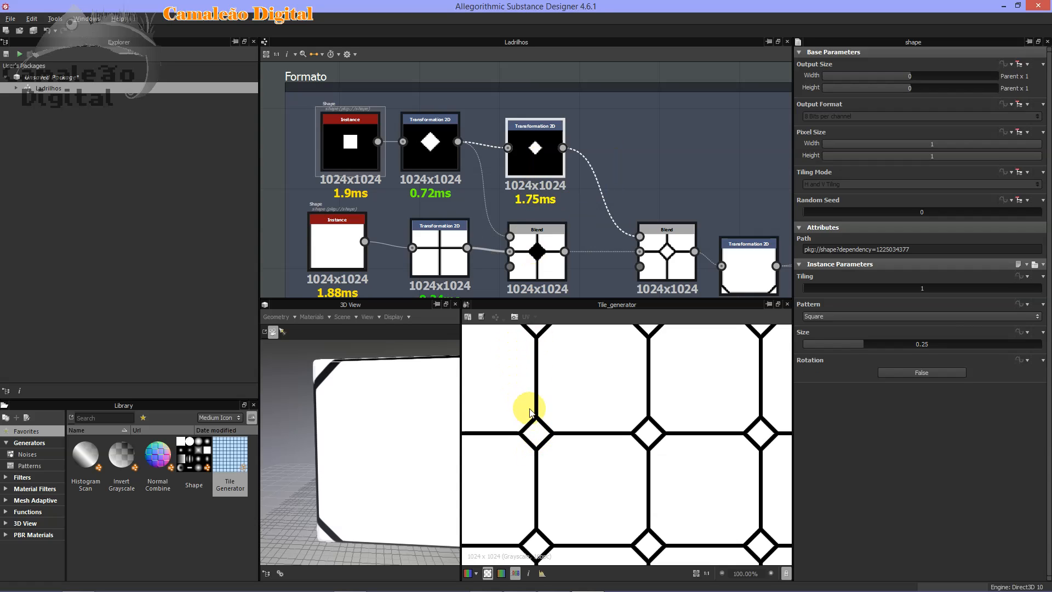
left_click(430, 137)
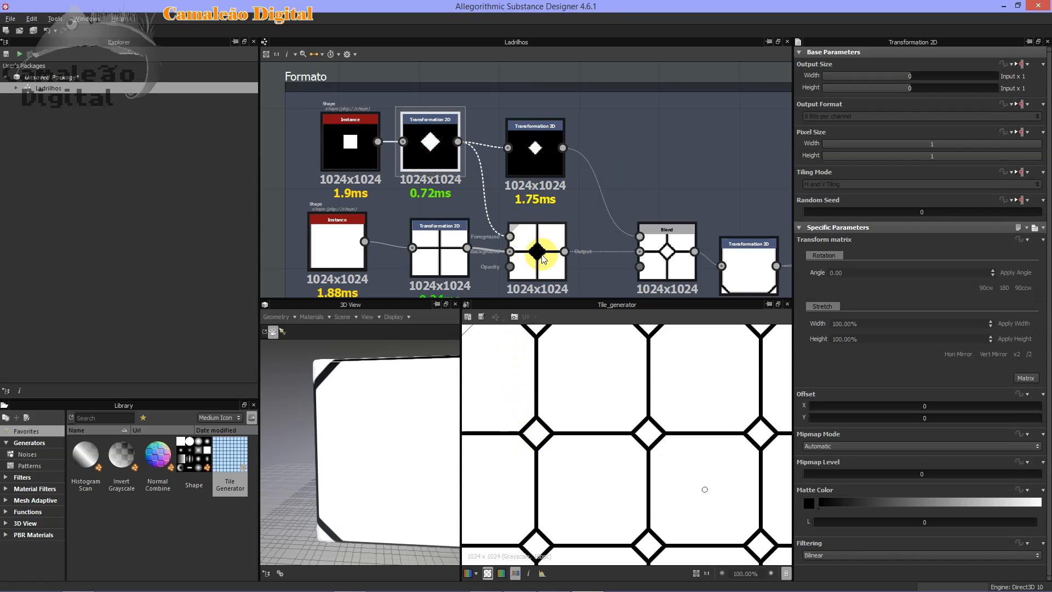
left_click(534, 150)
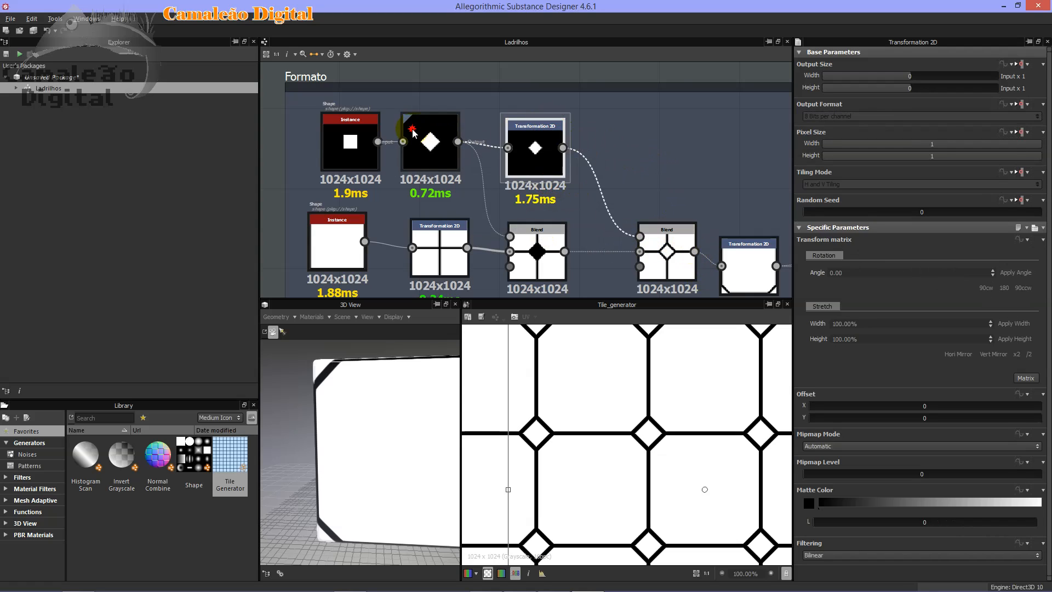
left_click_drag(412, 134, 411, 131)
left_click_drag(538, 147, 531, 138)
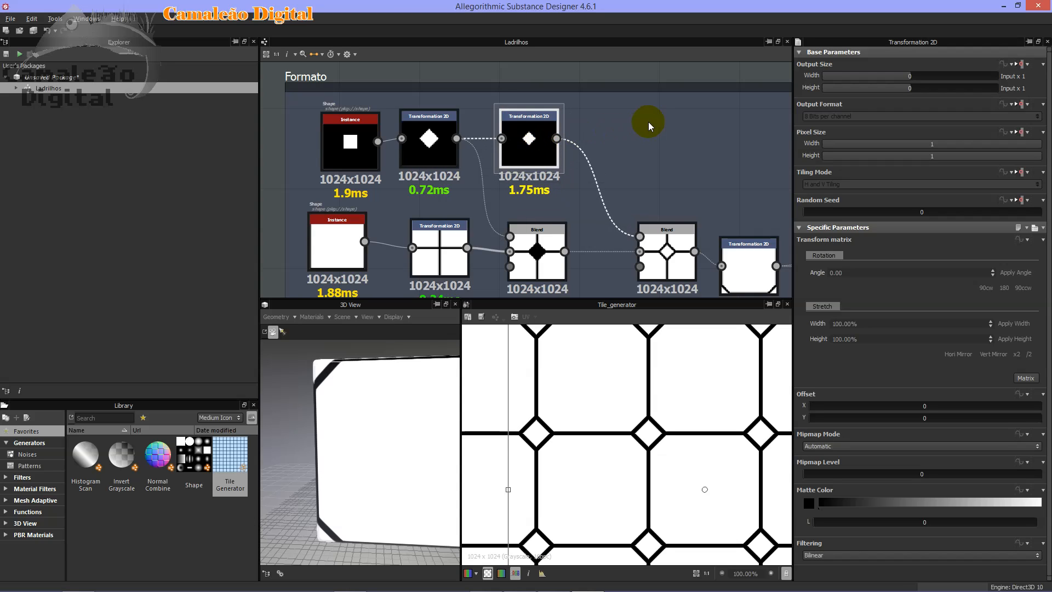
- Move the final Transformation 2D and the Tile Generator up into line with the Blend nodes in the Formato frame
middle_click_drag(645, 129, 579, 146)
mouse_move(689, 287)
left_mouse_down()
mouse_move(694, 263)
mouse_move(691, 274)
left_mouse_up()
middle_click_drag(692, 274, 618, 218)
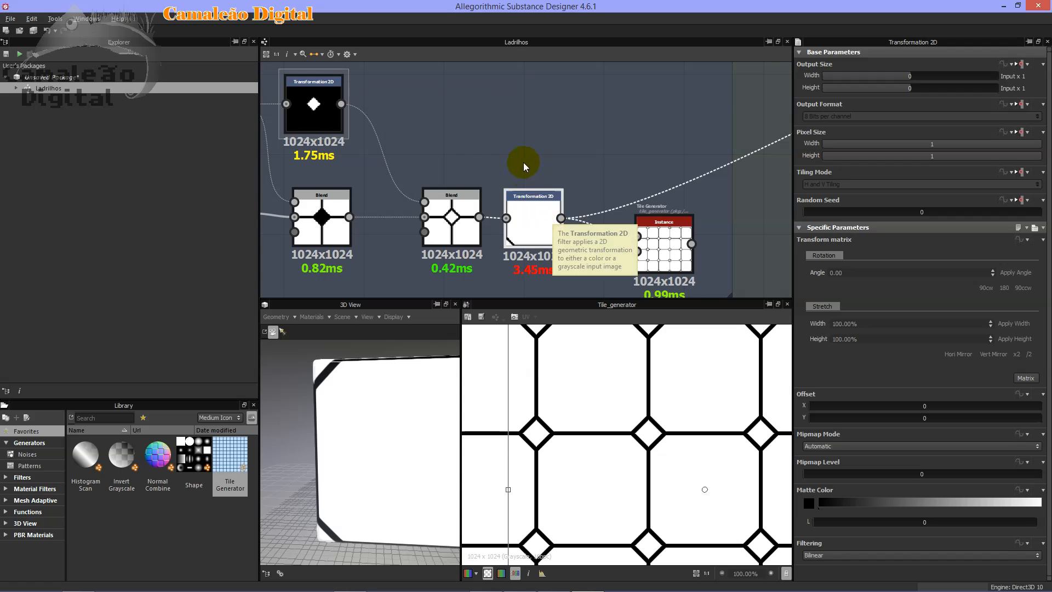
key("f")
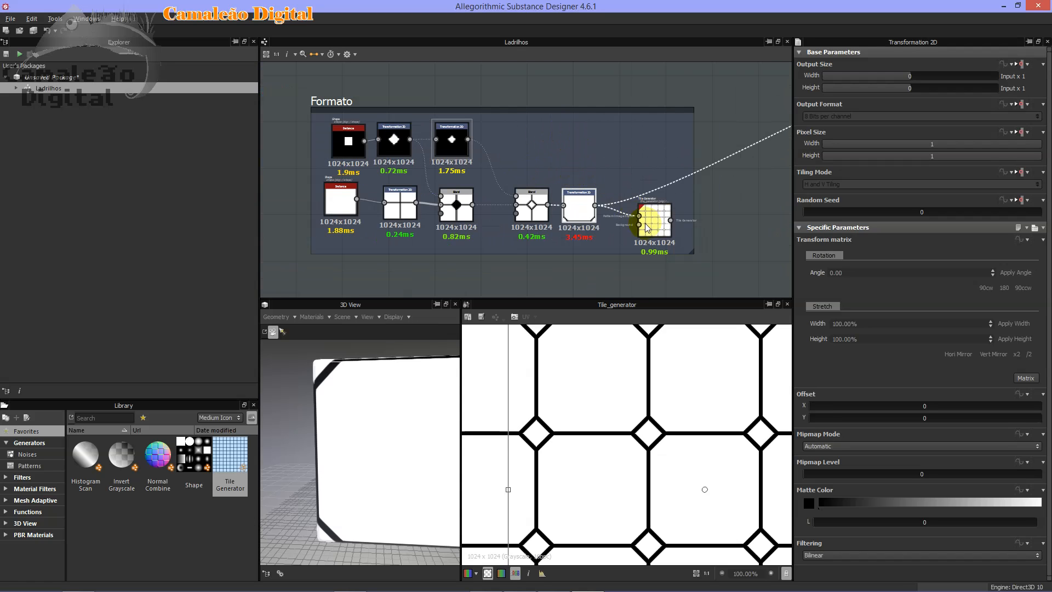
left_click_drag(658, 229, 657, 222)
- Connect the Tile Generator to the first output node in place of the Transformation 2D, and check the tiles in the 3D view
scroll(764, 195, "down", 4)
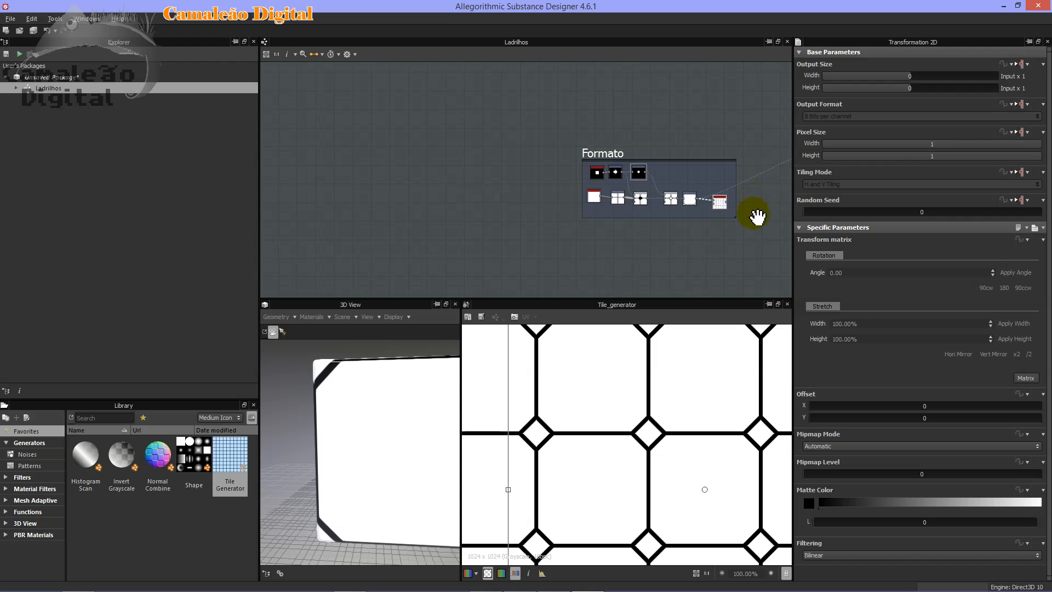
middle_click_drag(754, 215, 479, 233)
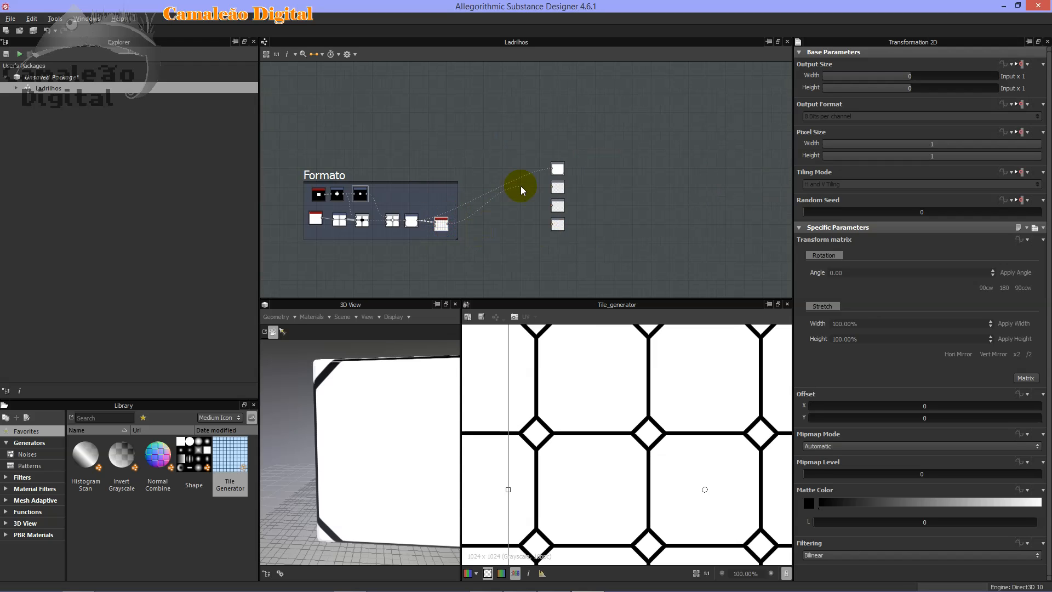
left_click_drag(557, 163, 557, 163)
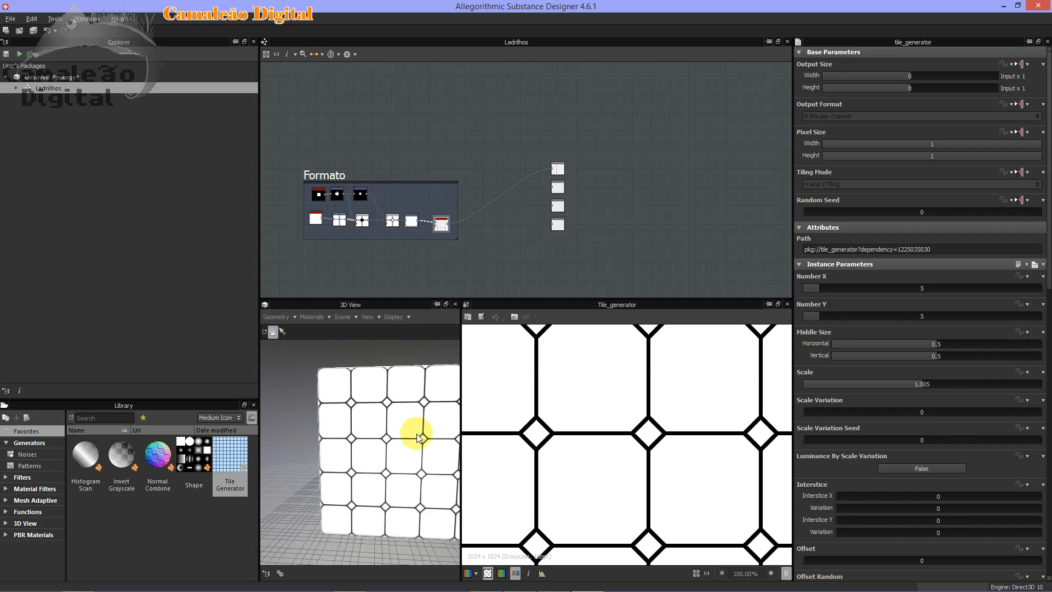
left_click_drag(417, 426, 387, 425)
left_click(339, 216)
scroll(400, 188, "up", 4)
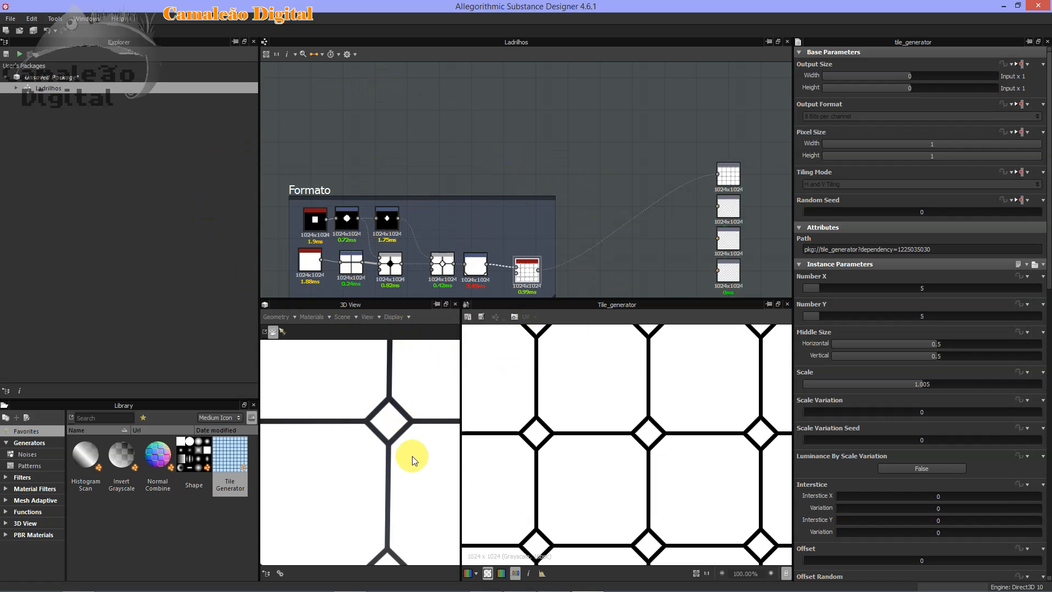
scroll(379, 446, "down", 3)
- Duplicate the Tile Generator and place the copy above the original inside the Formato frame
middle_click_drag(580, 209, 554, 144)
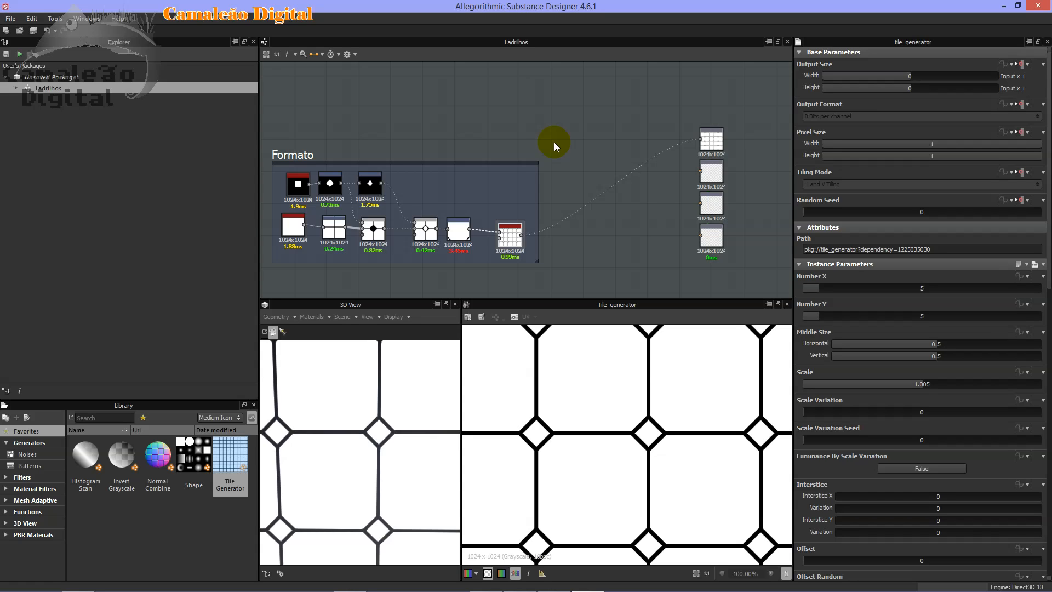
left_click(513, 234)
key("ctrl+v")
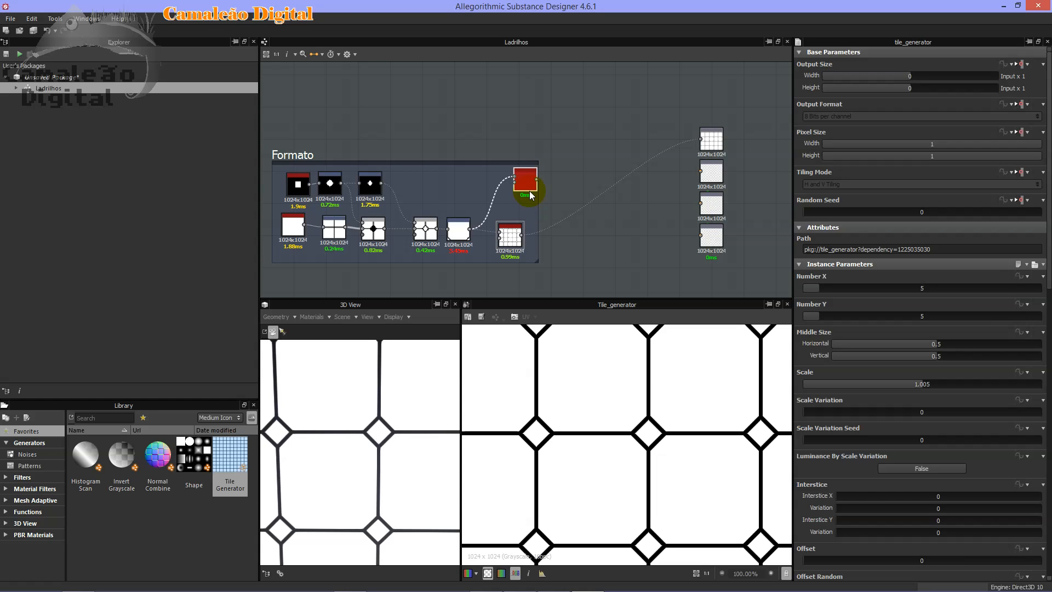
scroll(514, 166, "up", 3)
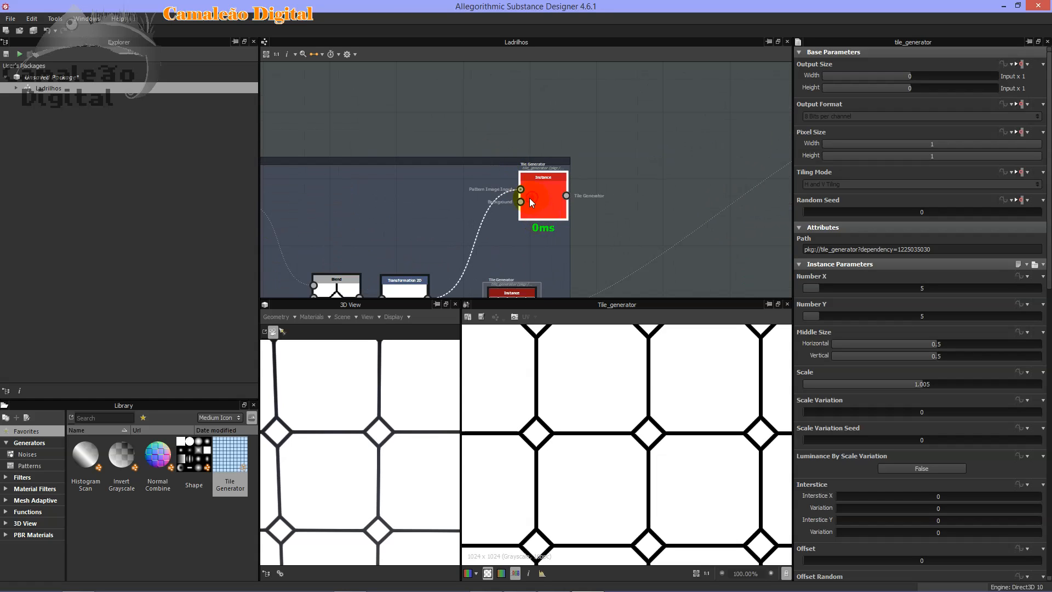
double_click(508, 188)
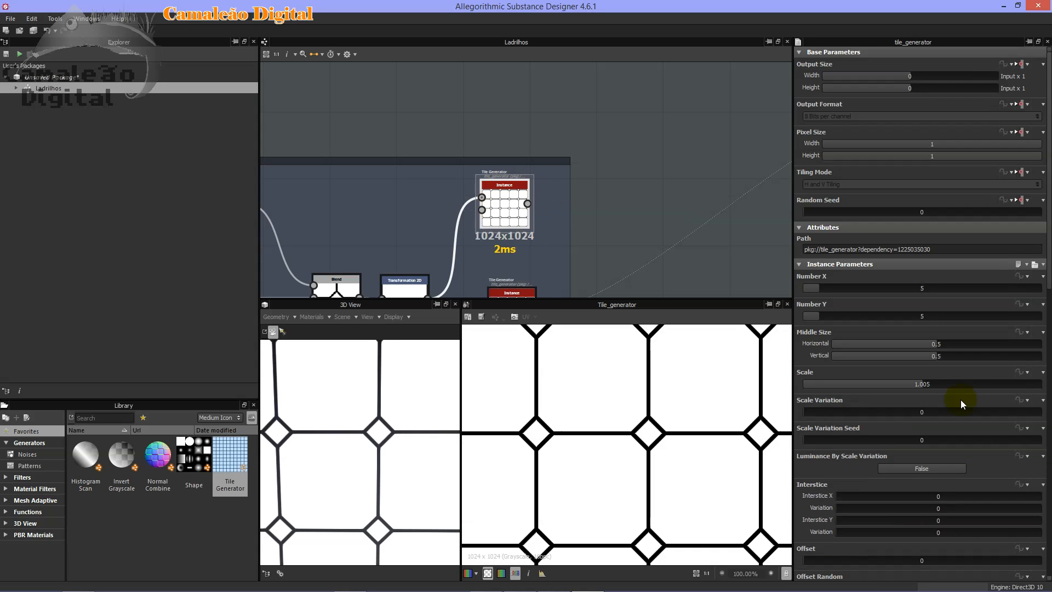
- Connect the smaller diamond's Transformation 2D to the duplicate Tile Generator's pattern input, and view the whole result in the 2D preview
scroll(977, 401, "down", 20)
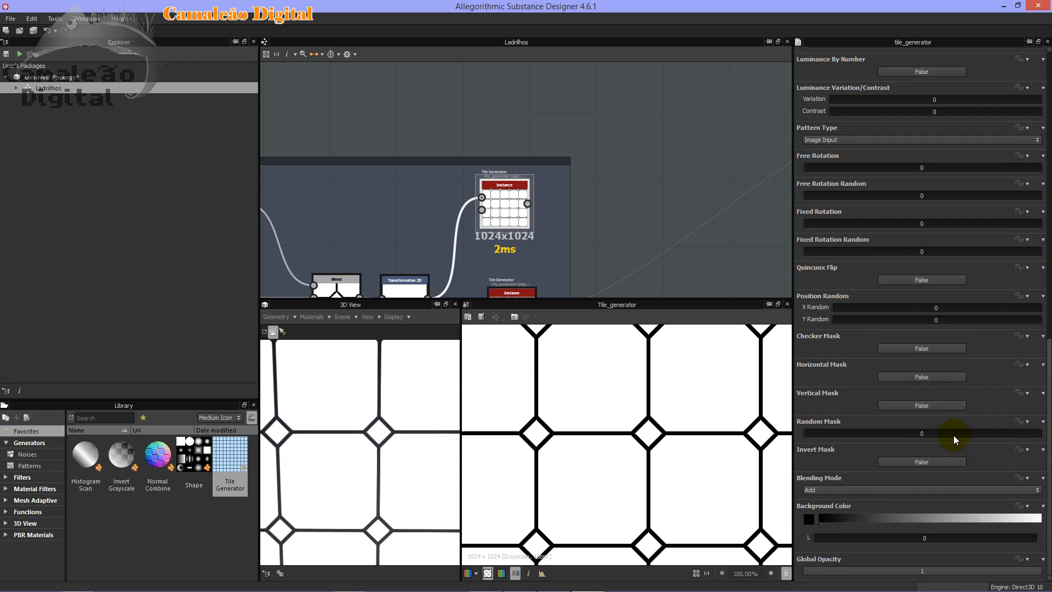
scroll(873, 341, "up", 3)
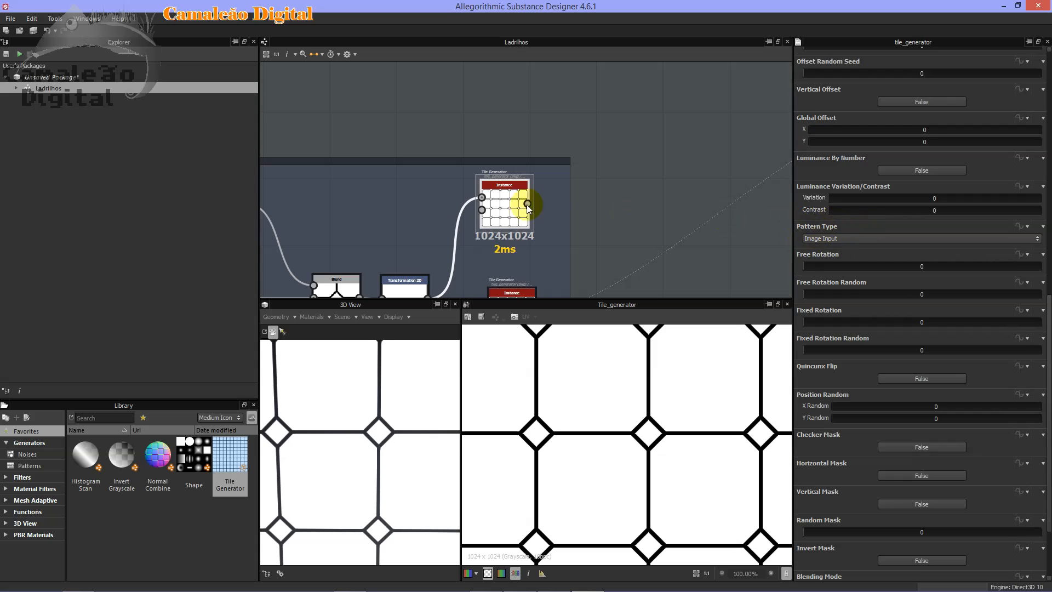
middle_click_drag(378, 200, 462, 147)
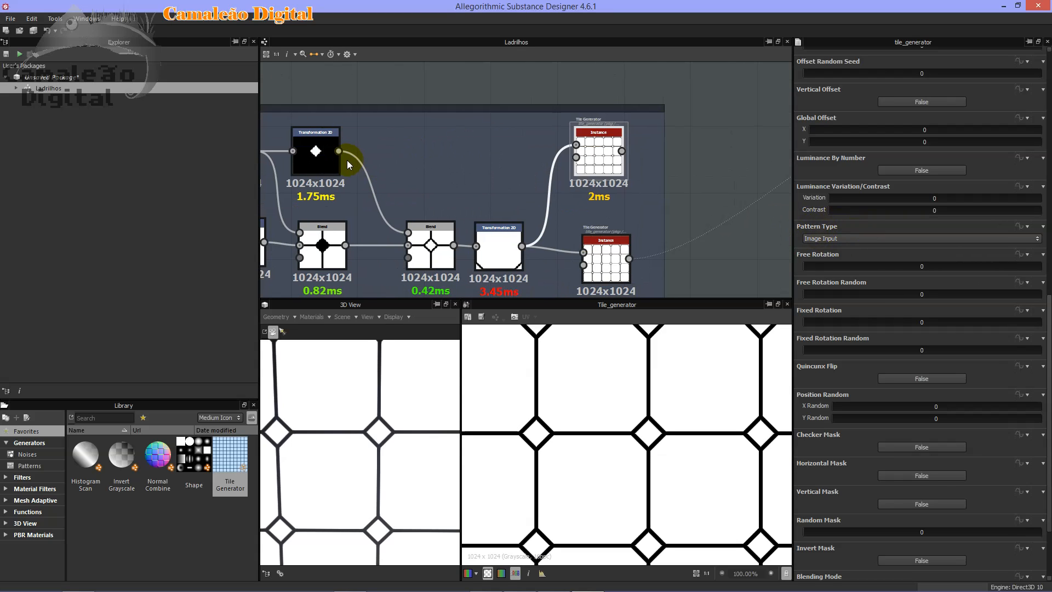
left_click_drag(339, 151, 371, 150)
left_click_drag(544, 140, 577, 145)
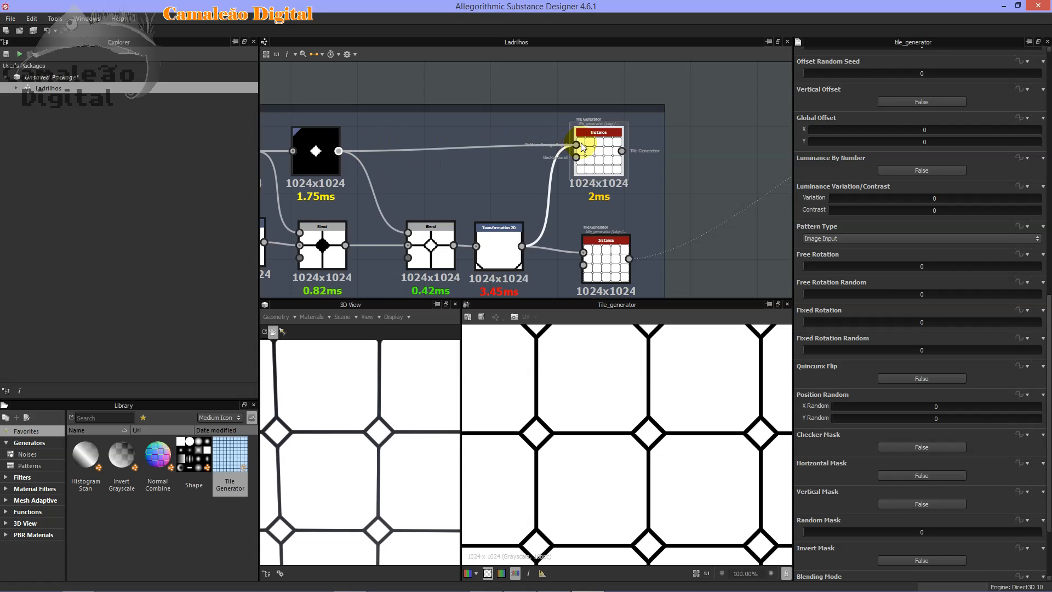
key("f")
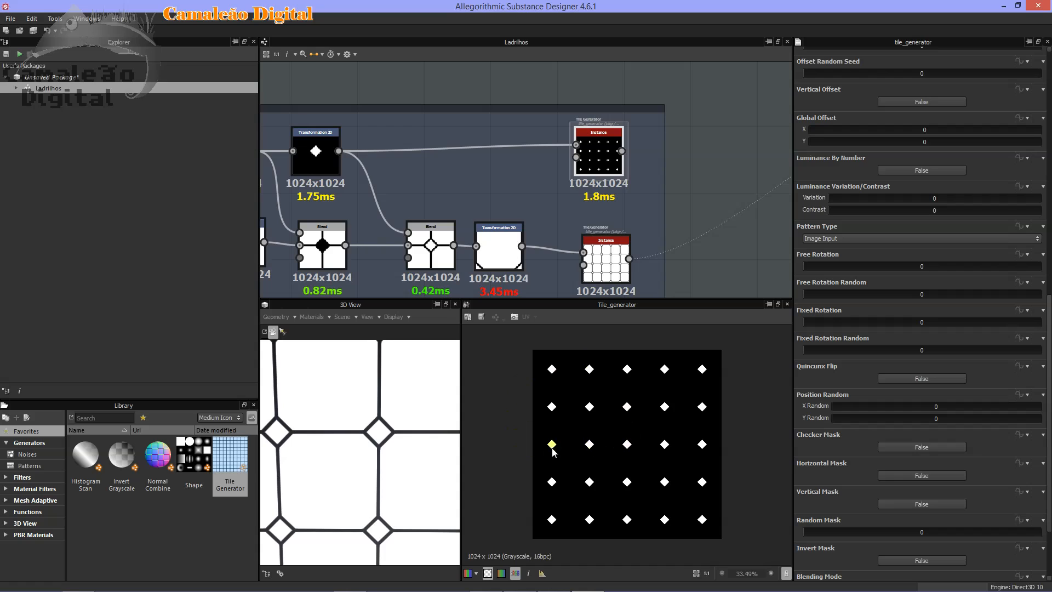
- Move the diamond Tile Generator up above the Formato frame's edge and duplicate it, placing the copy below it
left_click(370, 417)
left_click_drag(591, 189, 591, 147)
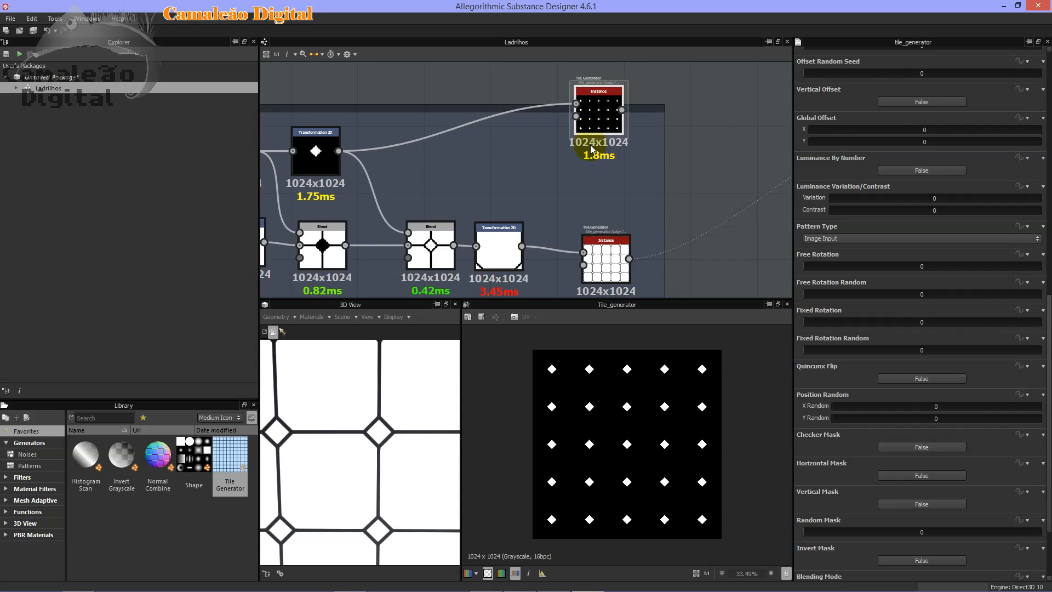
key("ctrl+d")
left_click_drag(531, 185, 571, 188)
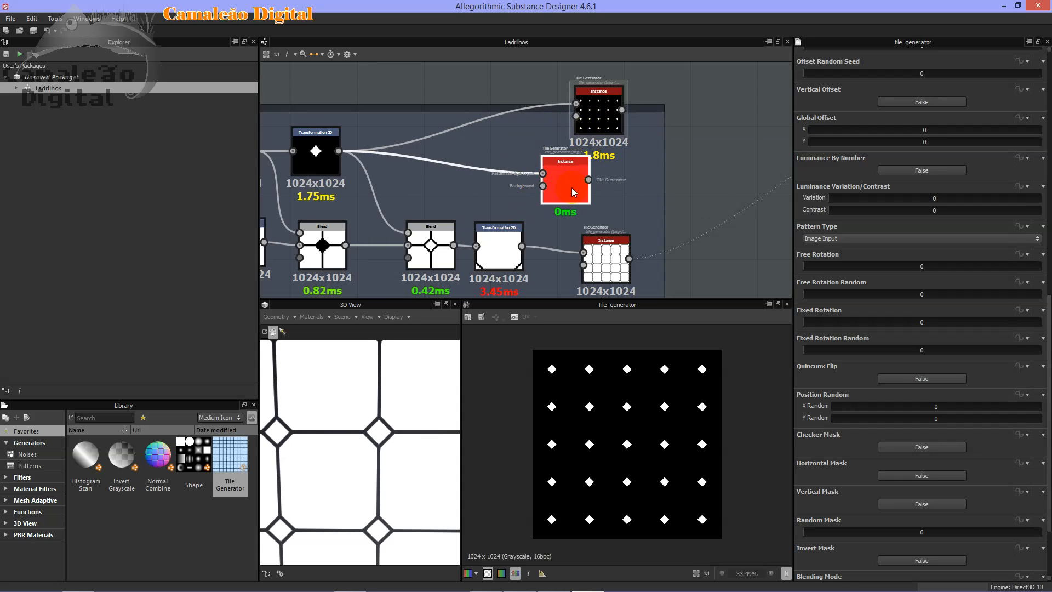
- Connect the first Blend, with the black diamond cut out of the squares, to the copied Tile Generator's pattern input in place of the diamond
middle_click_drag(521, 243, 512, 176)
scroll(513, 174, "down", 2)
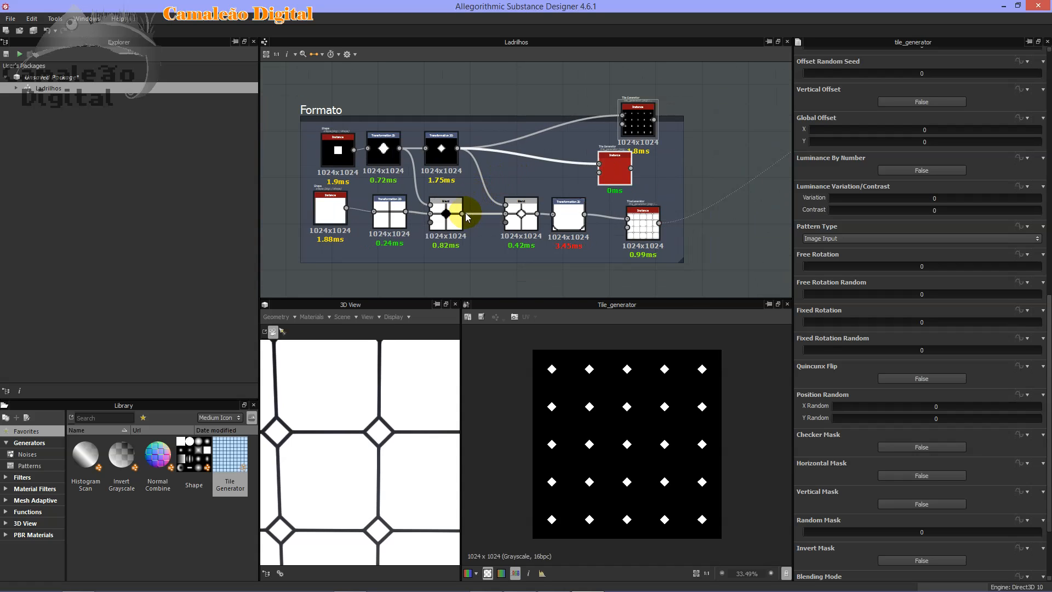
left_click_drag(586, 171, 600, 172)
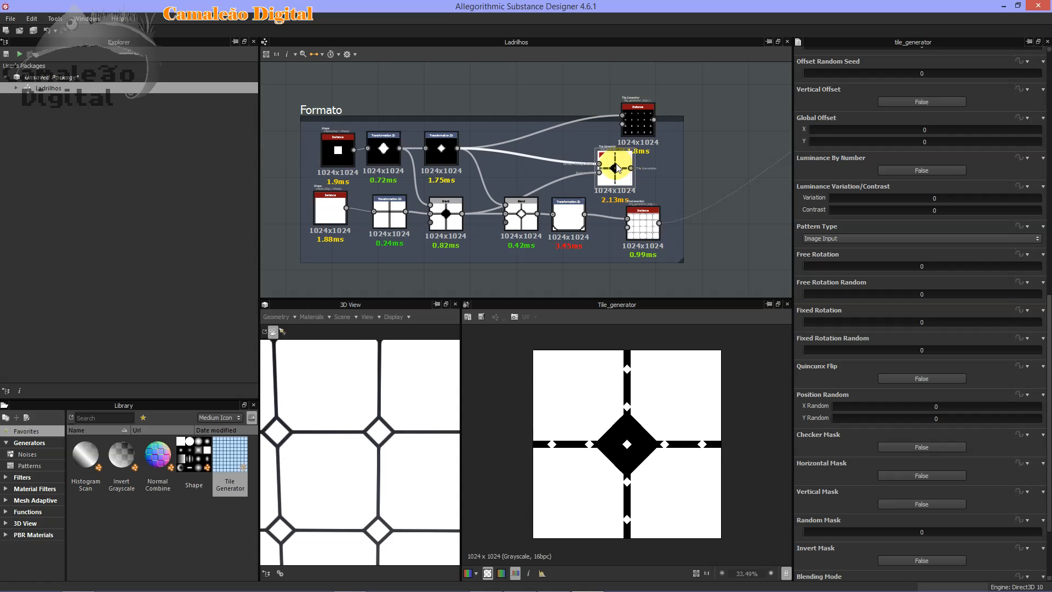
left_click(669, 172)
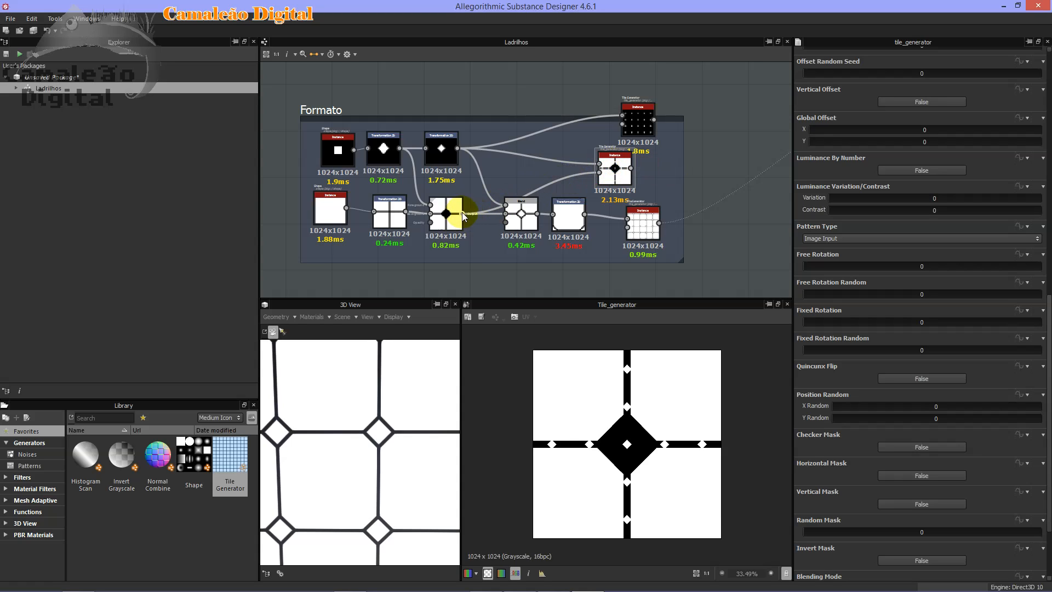
left_click_drag(463, 212, 599, 171)
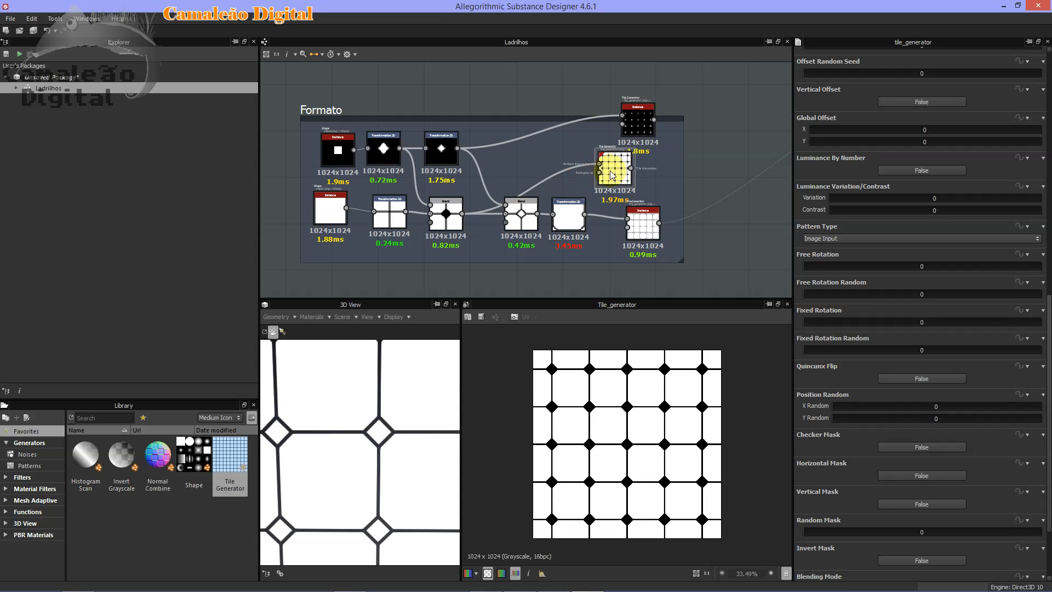
scroll(618, 181, "up", 4)
scroll(591, 442, "up", 3)
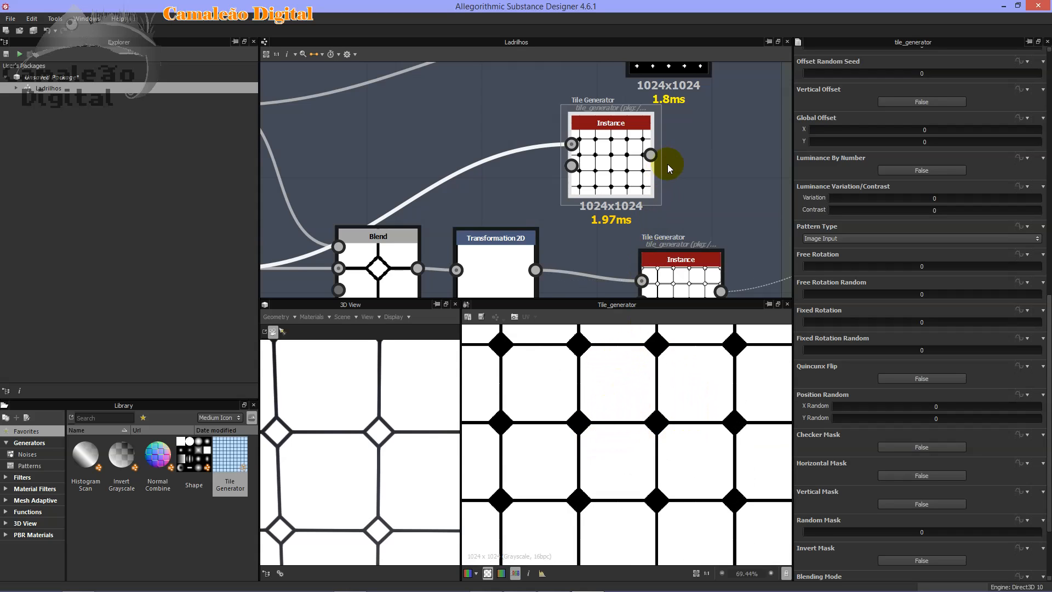
- Line up the diamond Tile Generator and its copy one above the other, raising both in the graph
middle_click_drag(667, 163, 634, 230)
left_click_drag(587, 193, 637, 188)
scroll(628, 159, "down", 3)
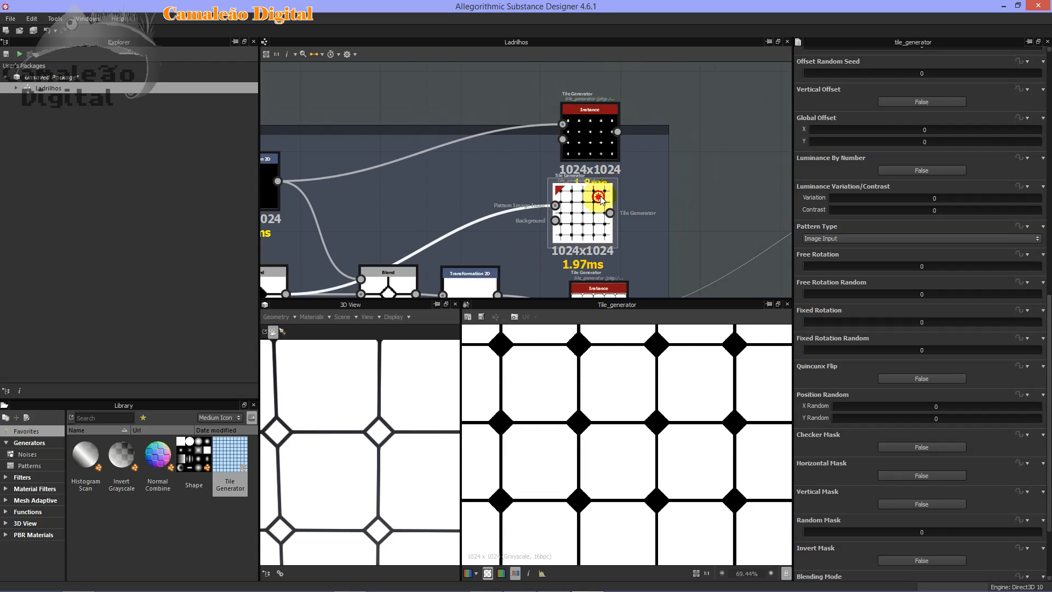
left_click_drag(590, 131, 591, 88)
left_click_drag(581, 214, 605, 167)
scroll(607, 167, "down", 3)
left_click(598, 120)
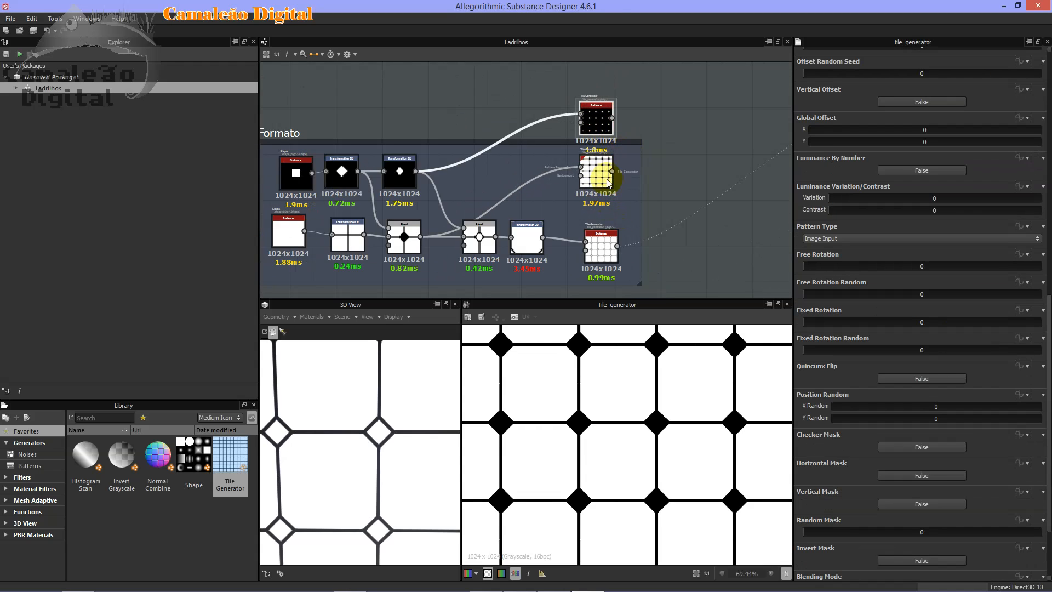
left_click(599, 186)
left_click(608, 130)
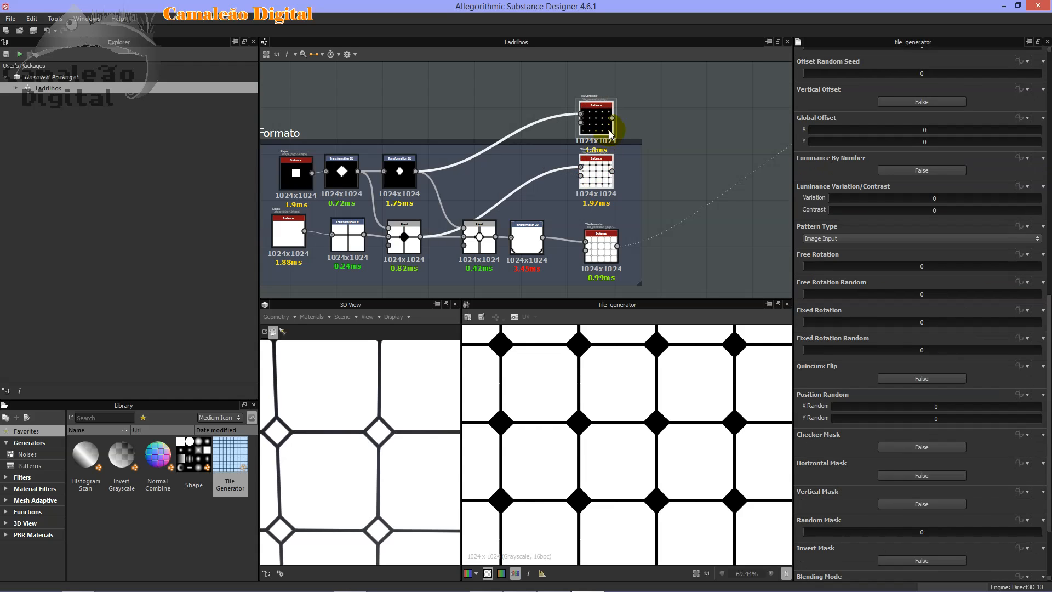
left_click(603, 173)
left_click(603, 117)
- Add a Blend node with the square pattern as background and the diamond pattern as foreground, and view it in the 2D preview
left_click(596, 170)
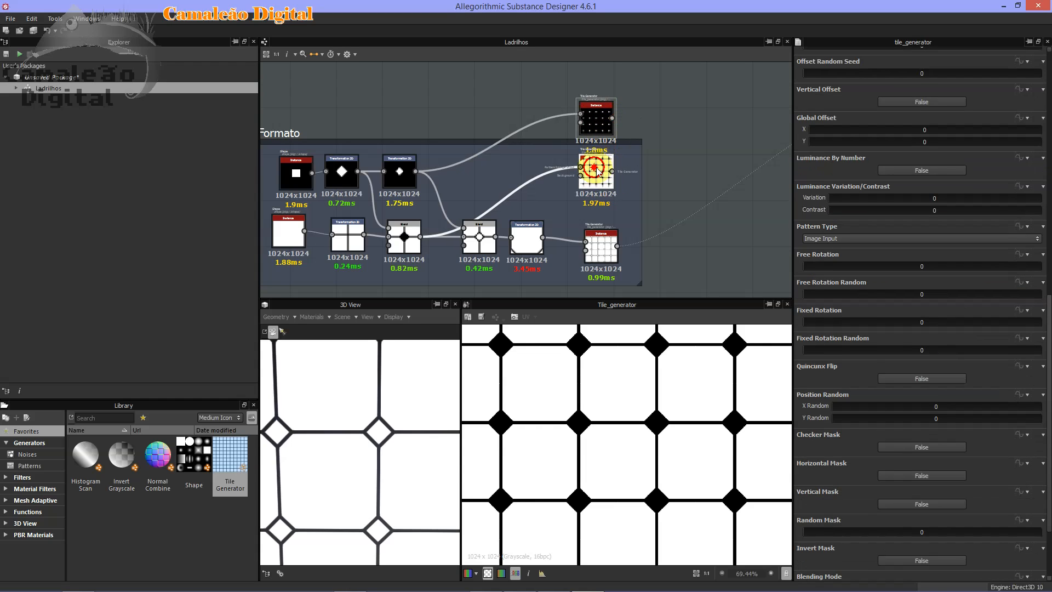
right_click(635, 159)
left_click(657, 175)
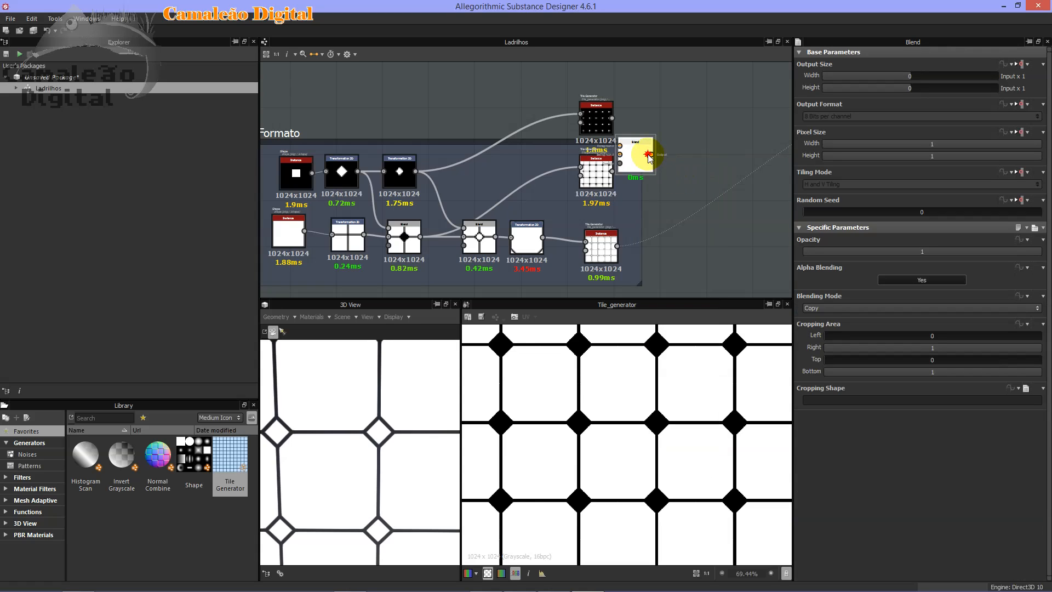
mouse_move(648, 158)
left_mouse_down()
mouse_move(673, 175)
mouse_move(645, 171)
left_mouse_up()
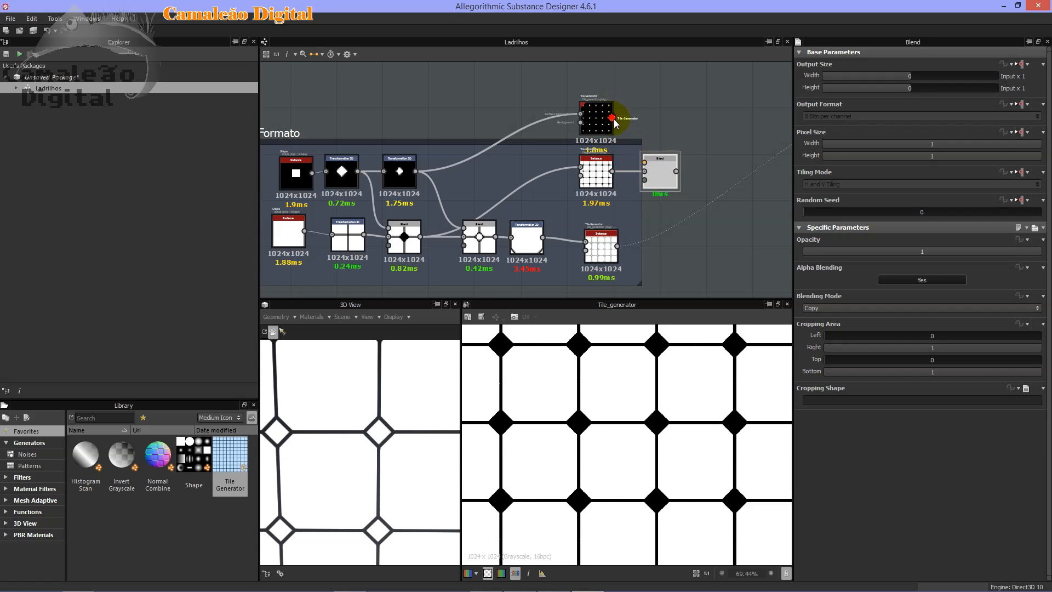
left_click_drag(614, 120, 663, 171)
left_click_drag(617, 128, 663, 173)
double_click(662, 172)
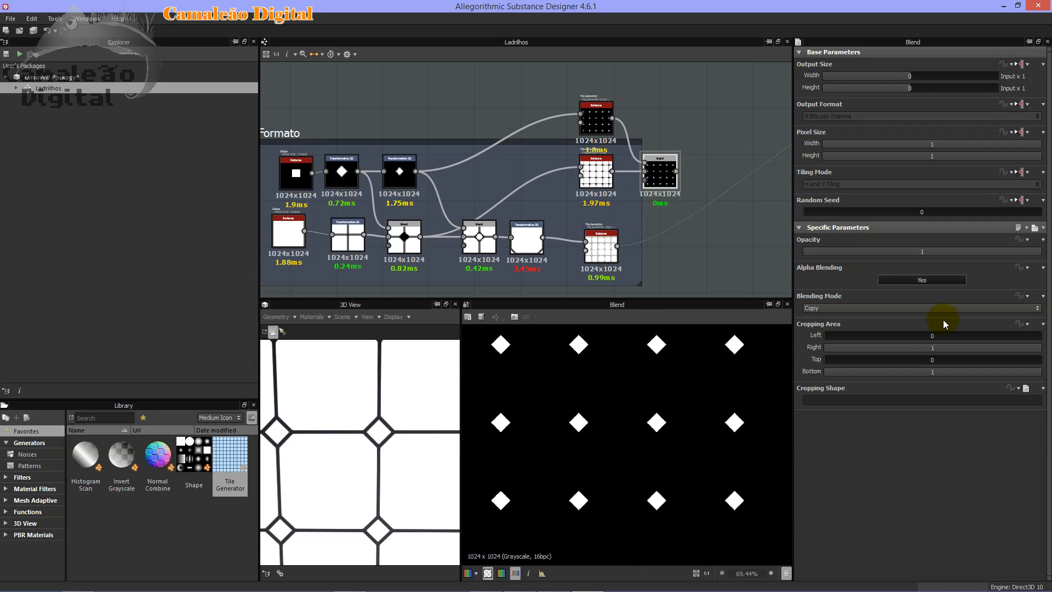
- Set the new Blend's blending mode to Add (Linear Dodge) and move the node up beside the Tile Generators
left_click(921, 308)
left_click(892, 326)
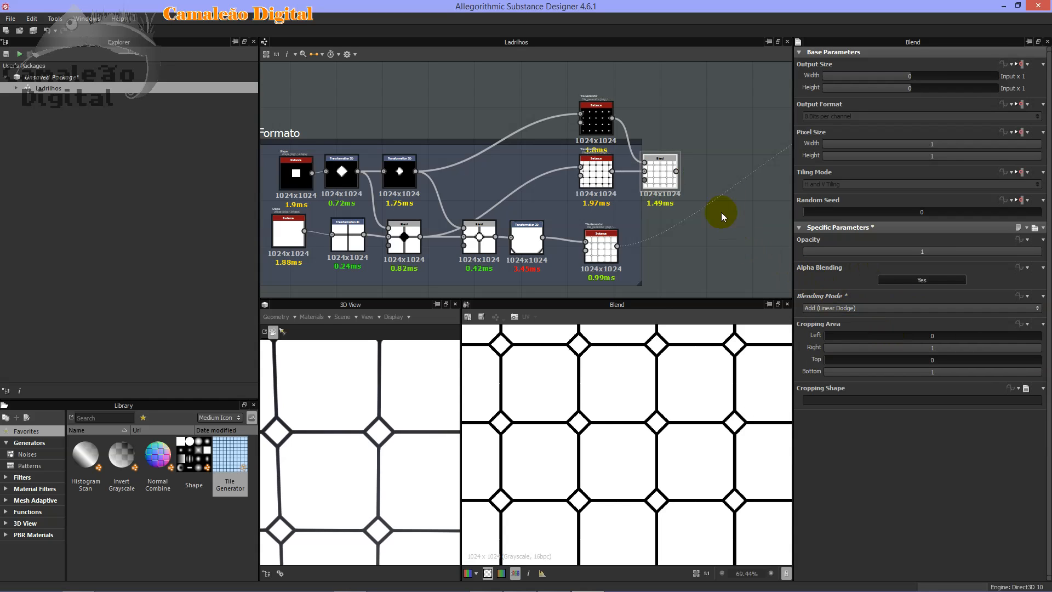
left_click_drag(662, 178, 677, 141)
scroll(630, 148, "down", 2)
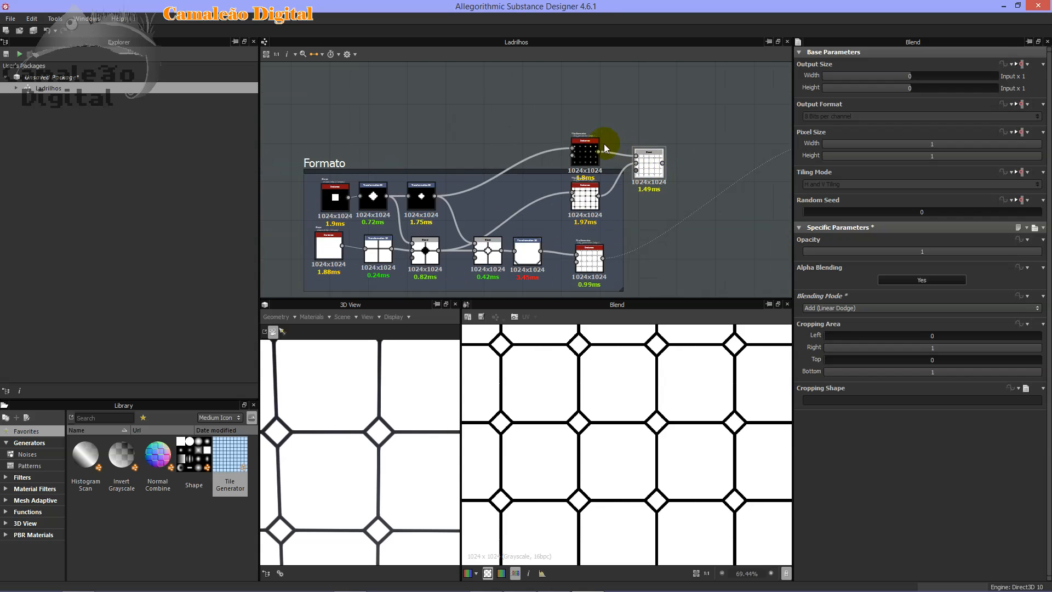
- Move the diamond and square-pattern Tile Generators further up, clear of the Formato frame
left_click(588, 158)
scroll(649, 173, "up", 2)
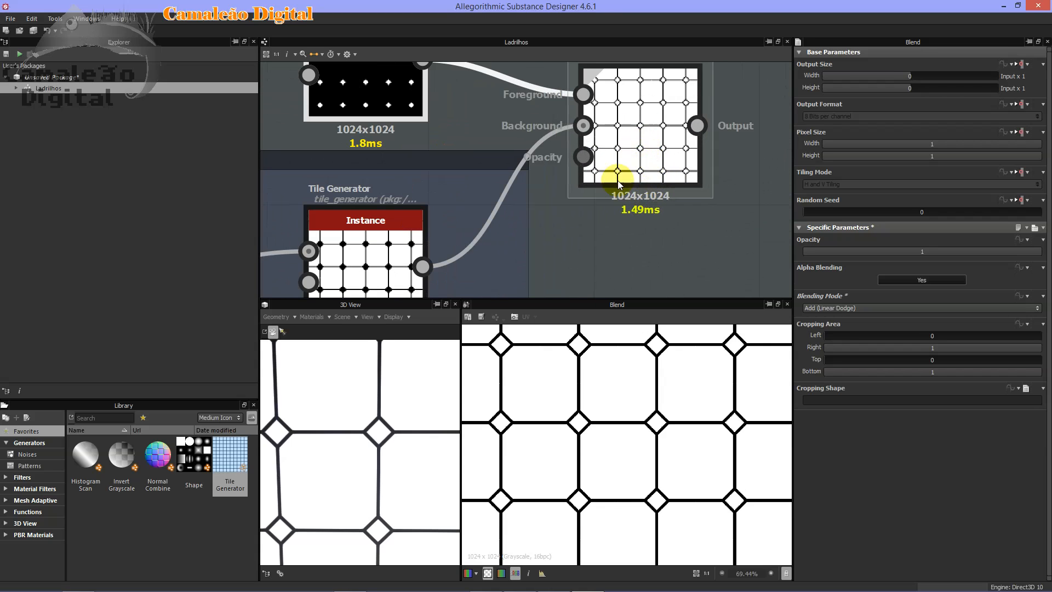
scroll(573, 172, "down", 1)
left_click_drag(489, 141, 491, 74)
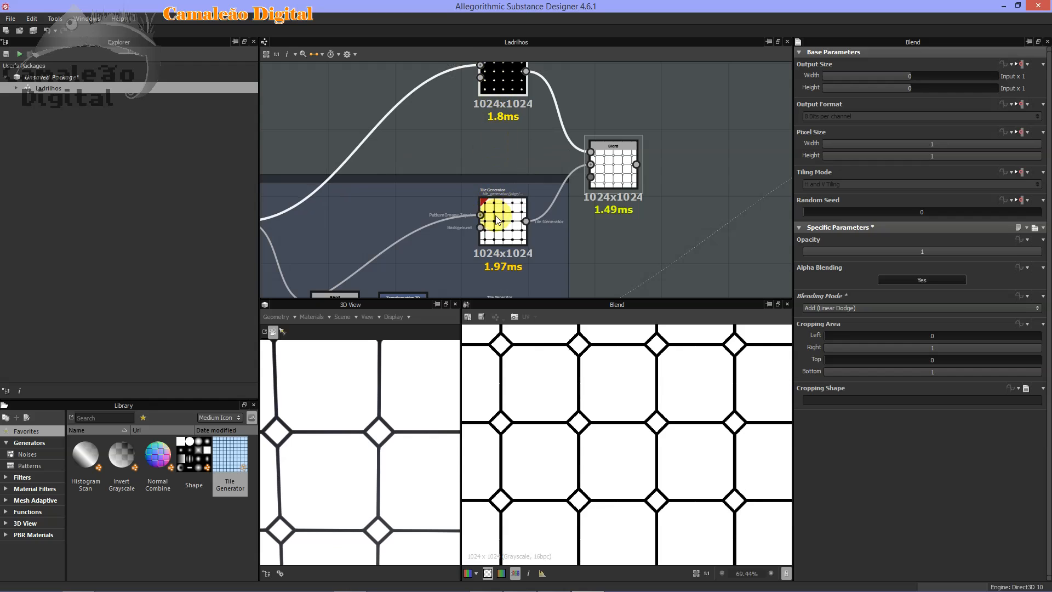
left_click_drag(500, 222, 509, 147)
- Compare the diamond mask, the square mask and their combined Blend with the original Tile Generator's pattern
middle_click_drag(509, 147, 614, 183)
scroll(589, 124, "up", 3)
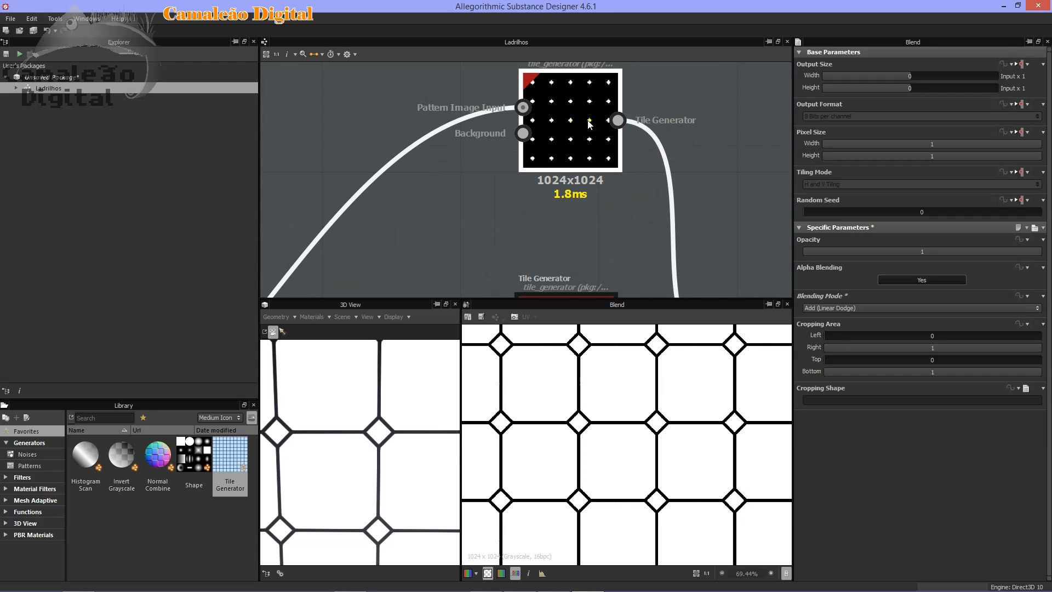
scroll(586, 125, "up", 2)
middle_click_drag(592, 184, 572, 62)
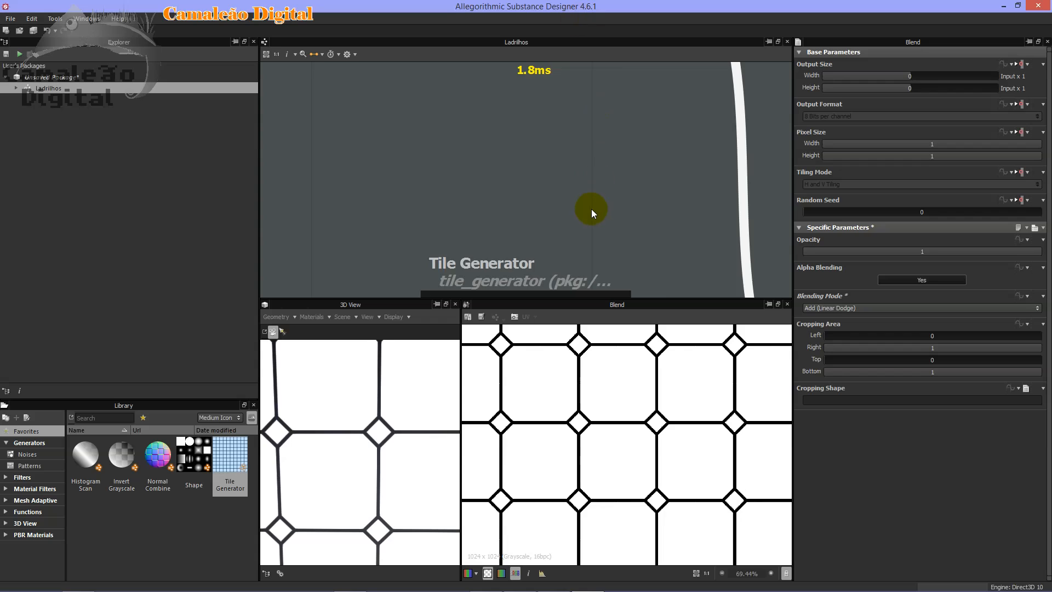
scroll(590, 209, "down", 3)
middle_click_drag(592, 208, 600, 79)
left_click(578, 172)
scroll(578, 172, "up", 1)
scroll(578, 167, "up", 1)
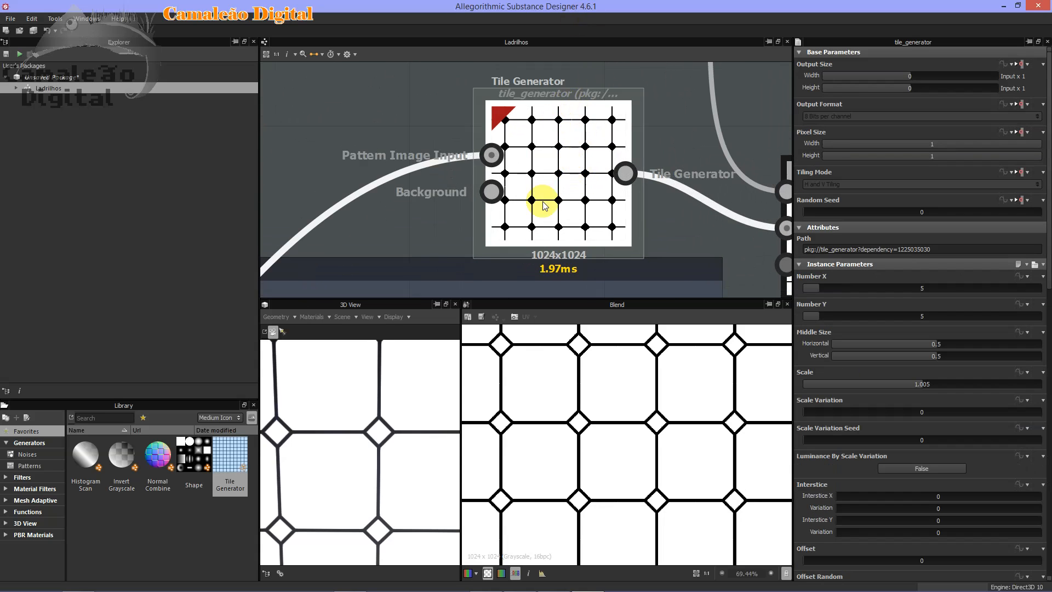
middle_click_drag(554, 208, 424, 151)
scroll(424, 150, "down", 2)
scroll(636, 156, "up", 2)
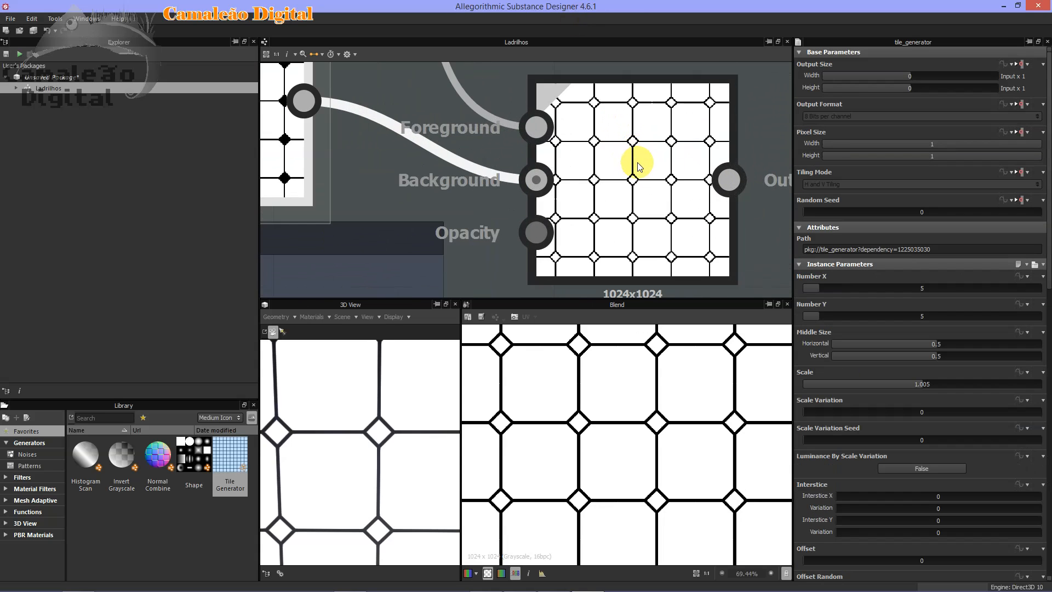
scroll(636, 164, "down", 4)
middle_click_drag(634, 170, 654, 47)
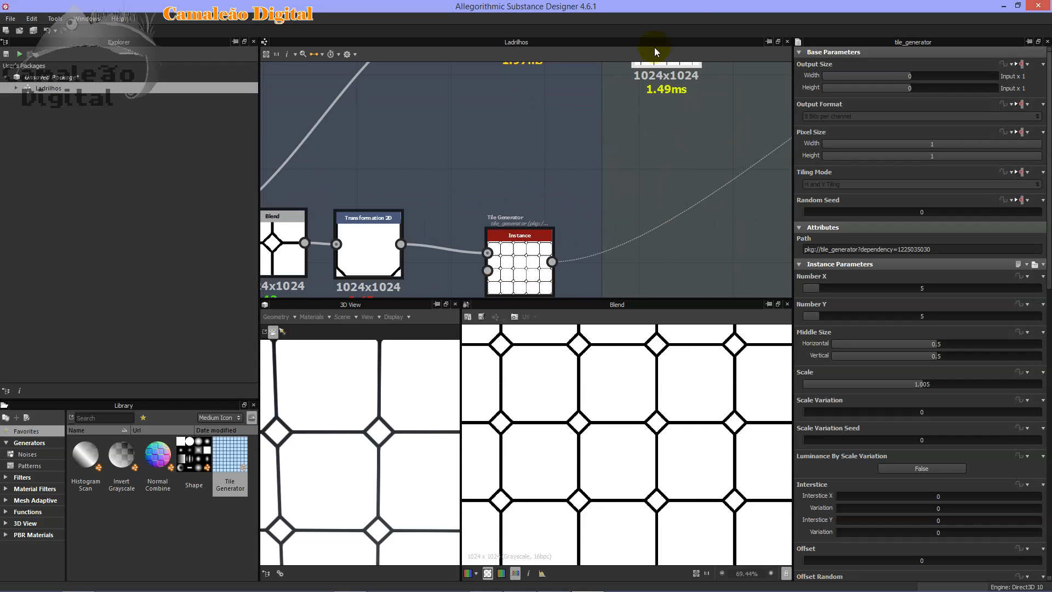
scroll(560, 210, "up", 3)
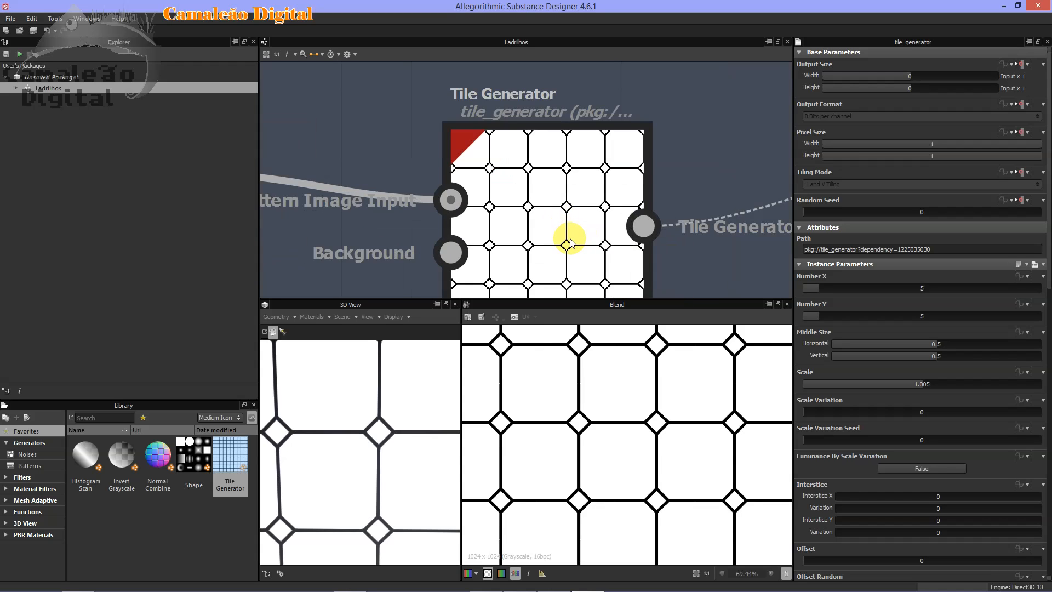
scroll(570, 243, "down", 3)
scroll(650, 208, "down", 2)
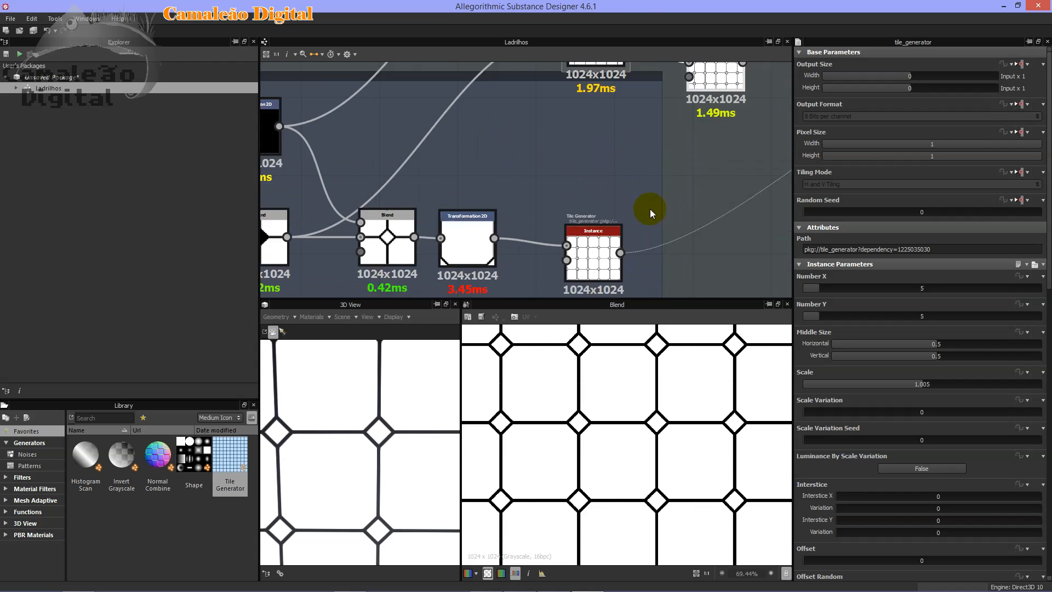
- Move the combined Blend node up and closer to the two mask Tile Generators
middle_click_drag(705, 111, 702, 209)
left_click_drag(702, 209, 689, 149)
scroll(690, 149, "down", 2)
middle_click_drag(689, 250, 601, 135)
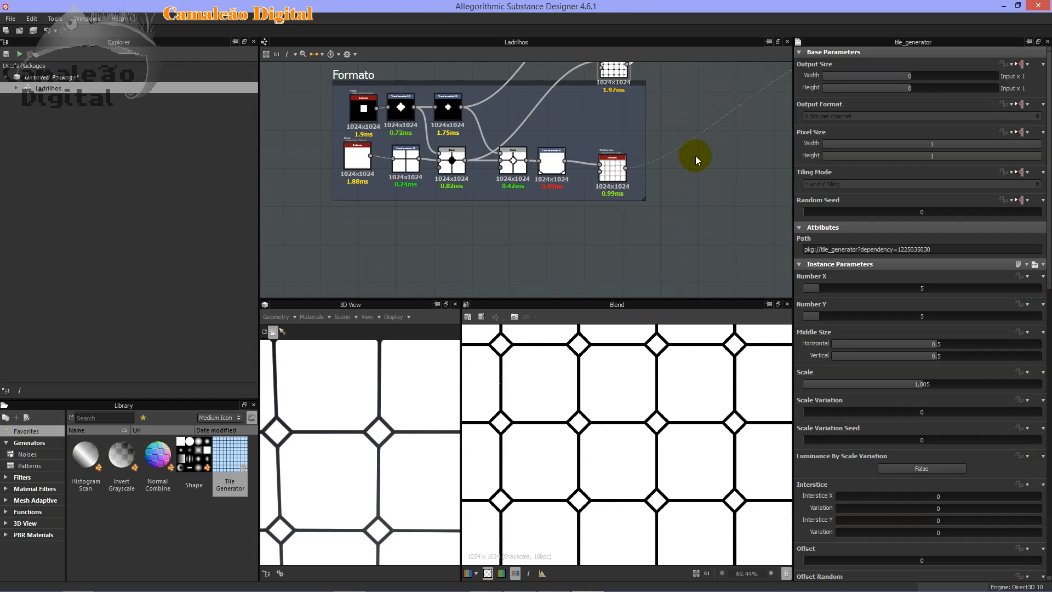
middle_click_drag(695, 156, 488, 202)
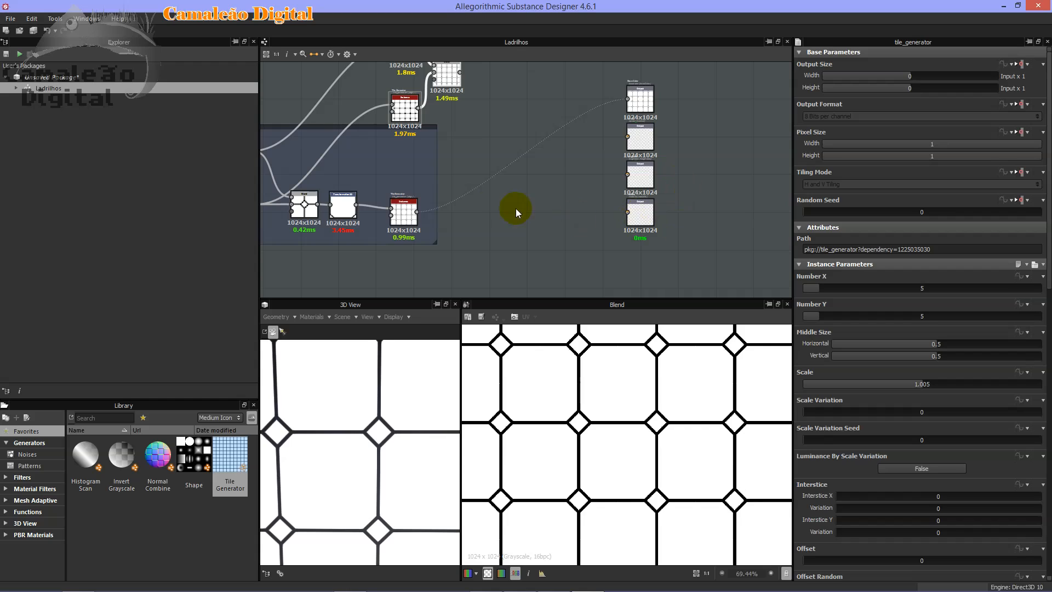
middle_click_drag(512, 212, 566, 171)
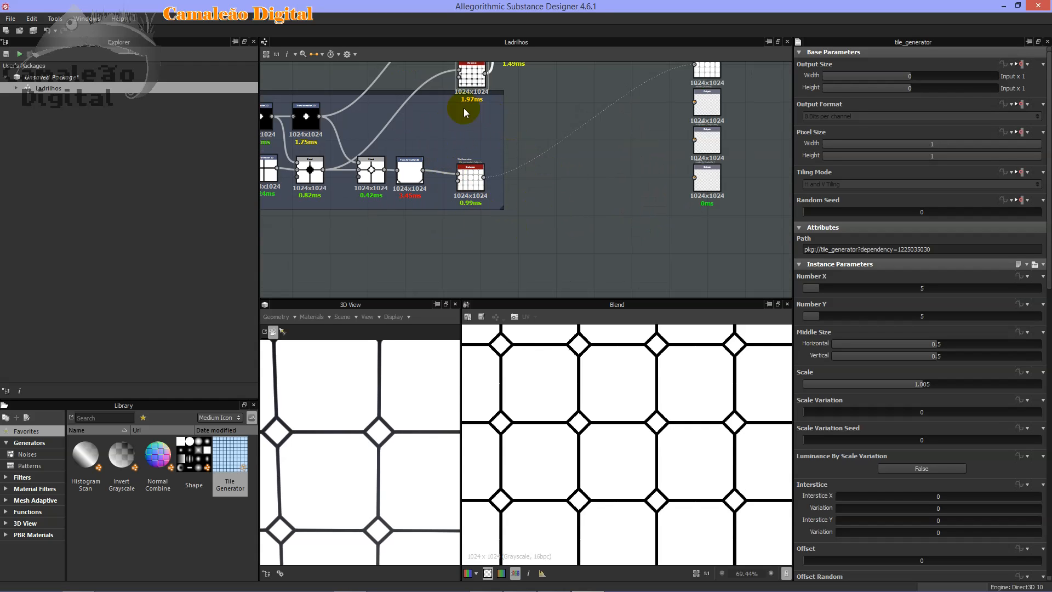
middle_click_drag(463, 107, 575, 227)
left_click_drag(489, 85, 623, 226)
left_click_drag(562, 151, 608, 176)
right_click(624, 160)
left_click(610, 169)
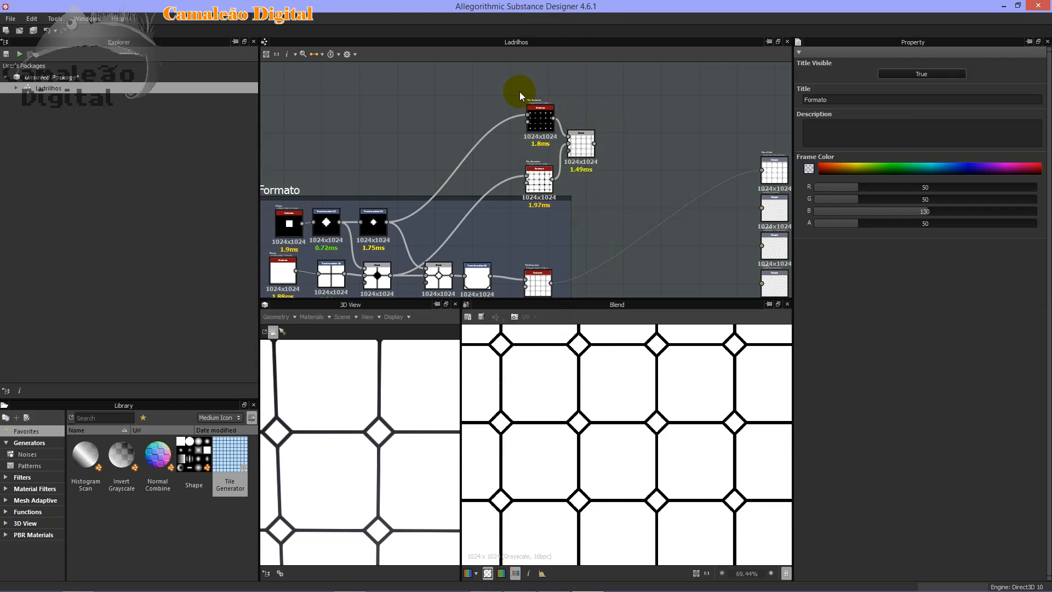
- Move the two mask Tile Generators and their Blend further up, leaving free space above the Formato frame
left_click_drag(535, 117, 538, 80)
left_click_drag(589, 144, 598, 107)
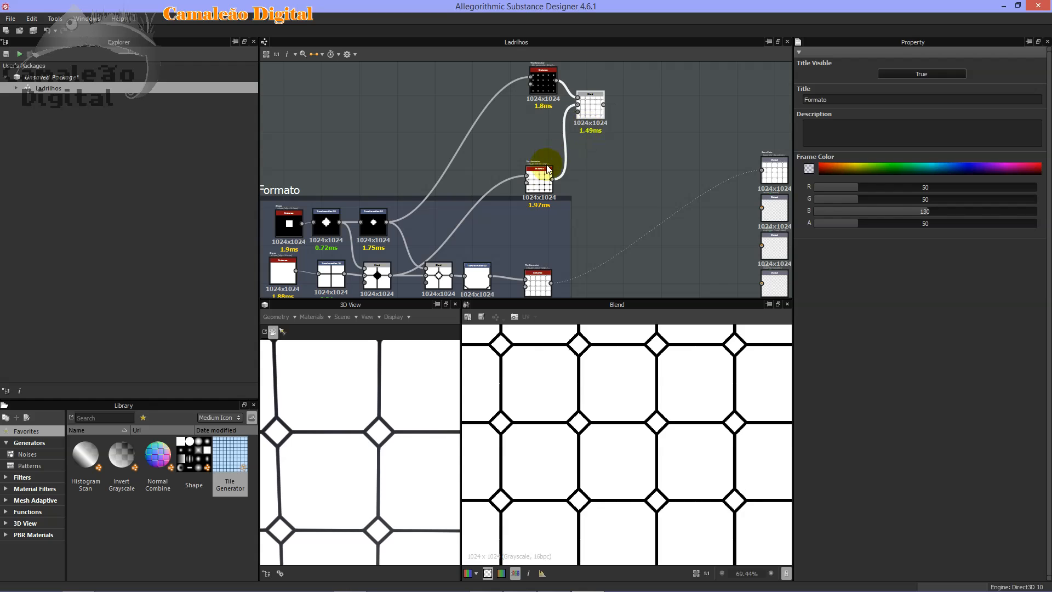
left_click_drag(539, 178, 553, 131)
scroll(586, 146, "down", 2)
left_click(584, 163)
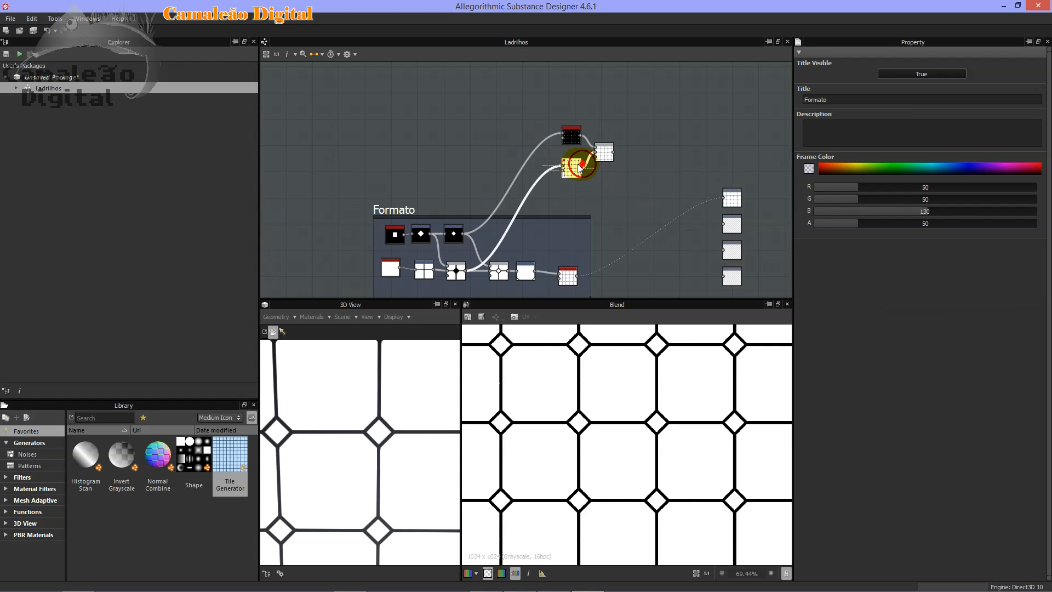
- Add a frame around the two mask Tile Generators and their Blend, and title it Mascaras
left_click_drag(532, 97, 620, 170)
right_click(620, 170)
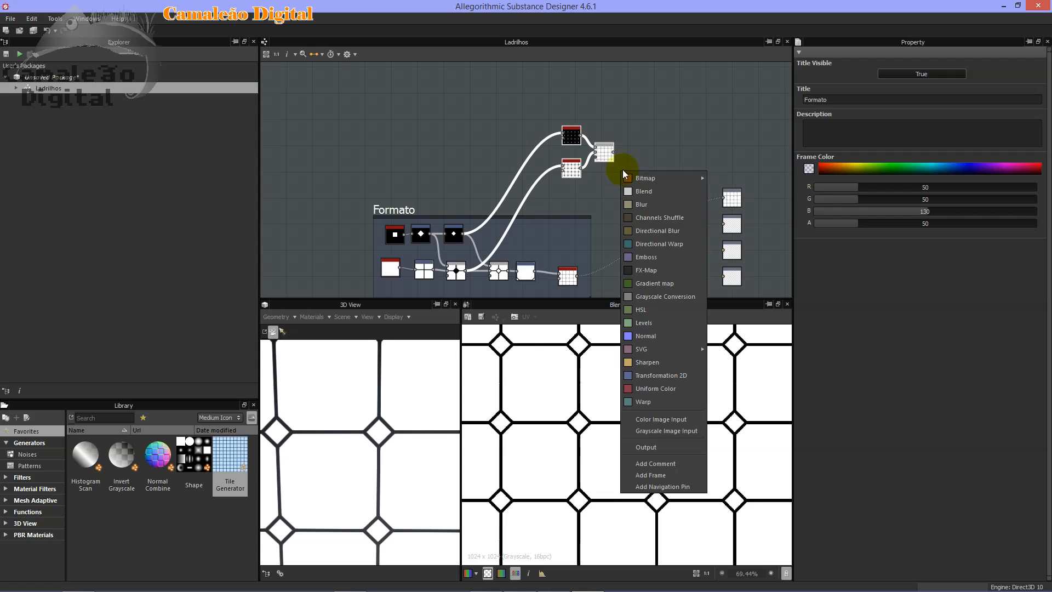
left_click(674, 474)
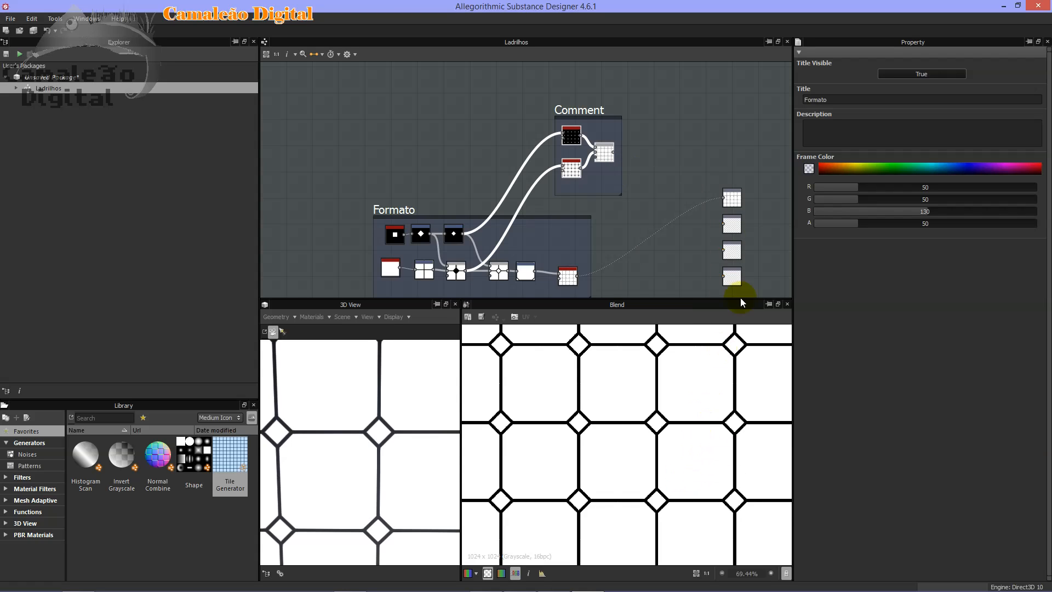
left_click(586, 103)
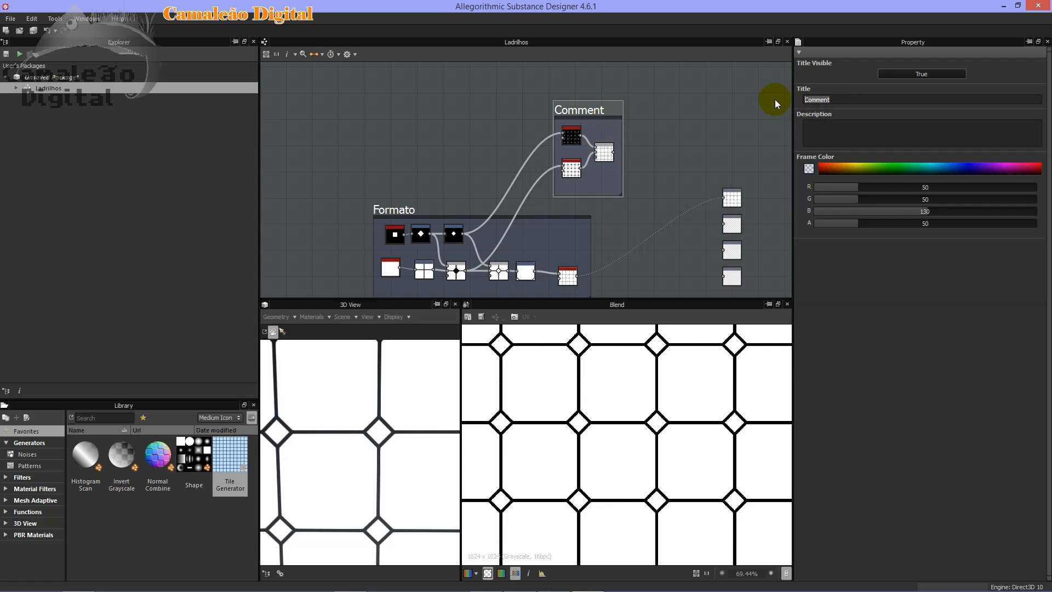
type("Mascaras")
key("Return")
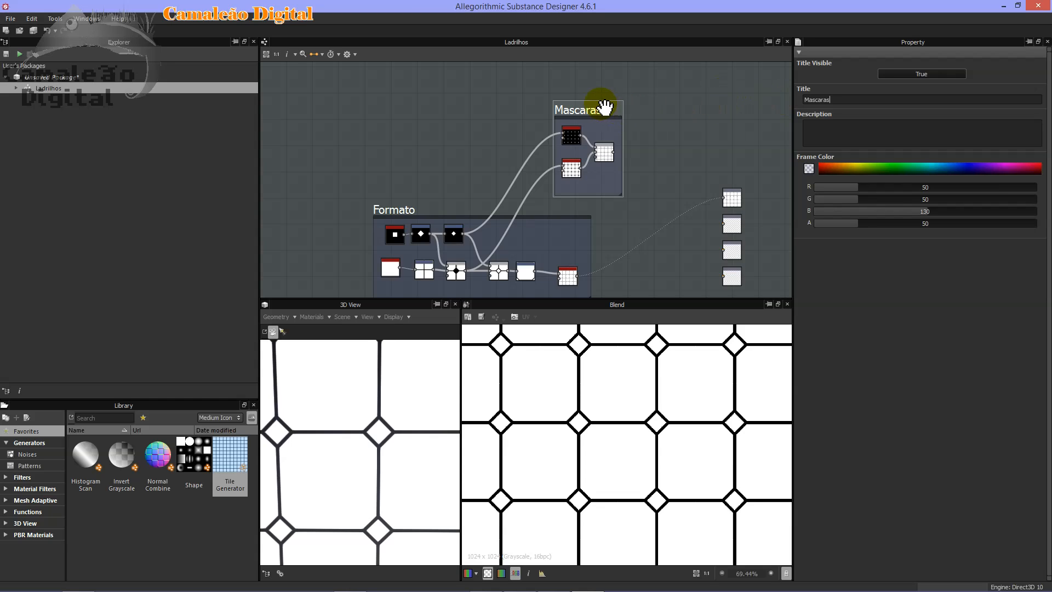
- Move the Mascaras frame with its nodes slightly closer to the Formato frame
left_click_drag(584, 109, 597, 122)
middle_click_drag(535, 173, 484, 123)
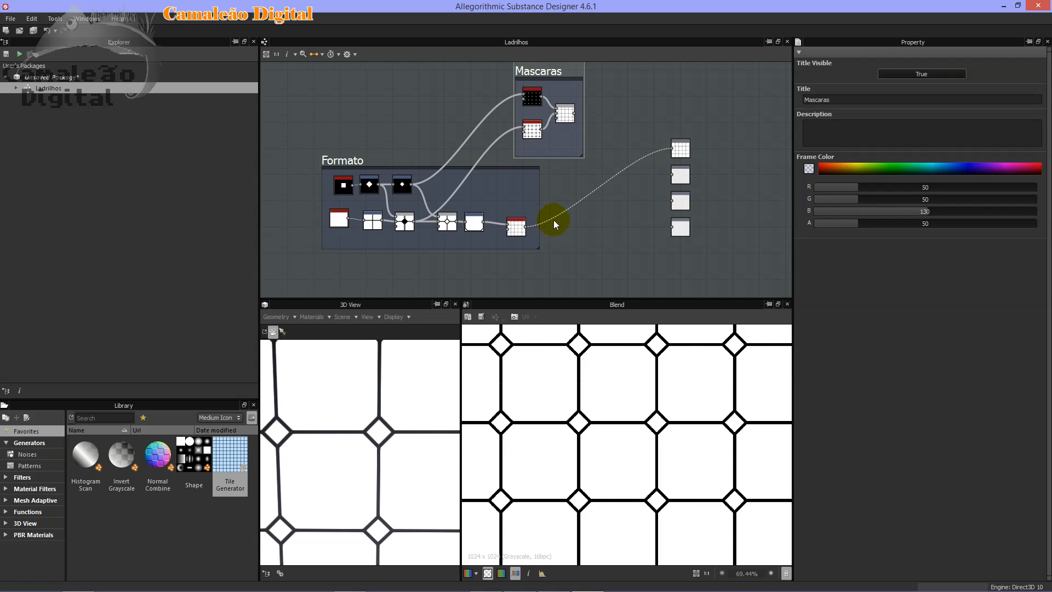
middle_click_drag(580, 227, 601, 280)
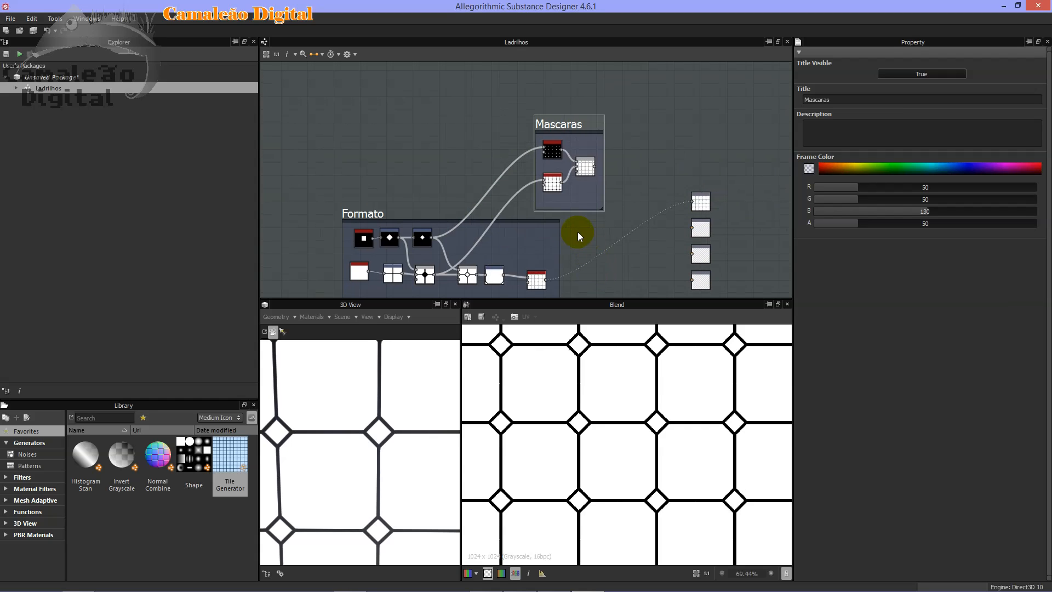